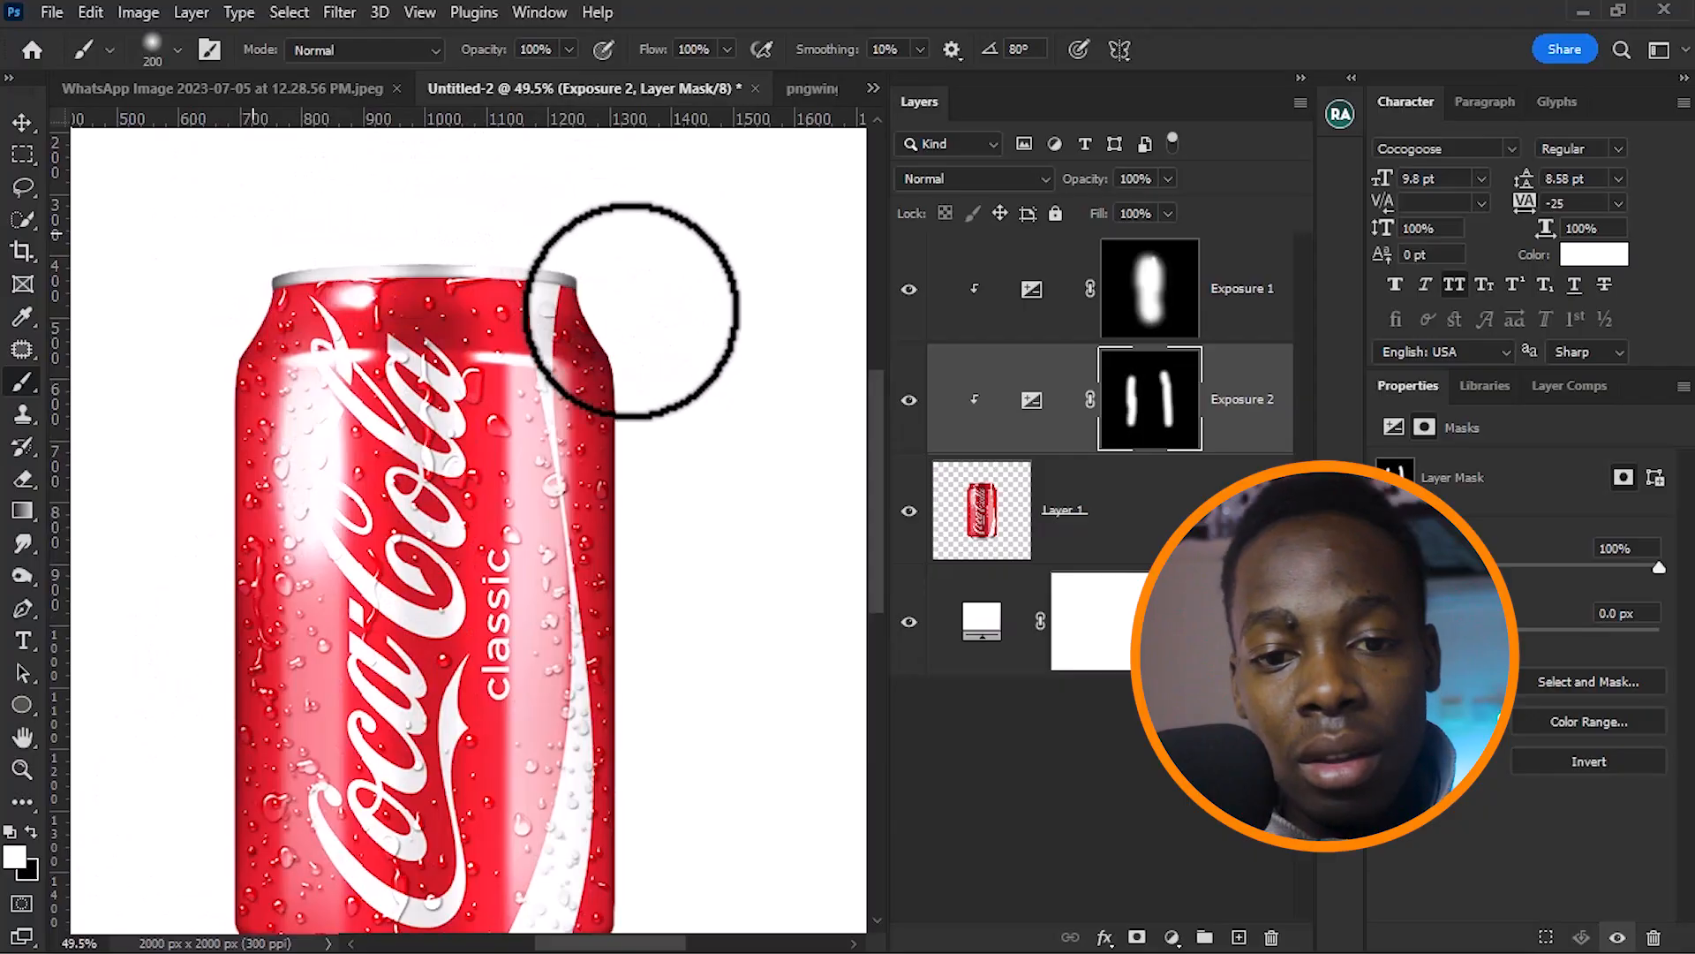
Extend the white painting on the Exposure 2 mask to the can's top and lower-left base, and on the Exposure 1 mask over the lower middle
scroll(605, 353, down, 3)
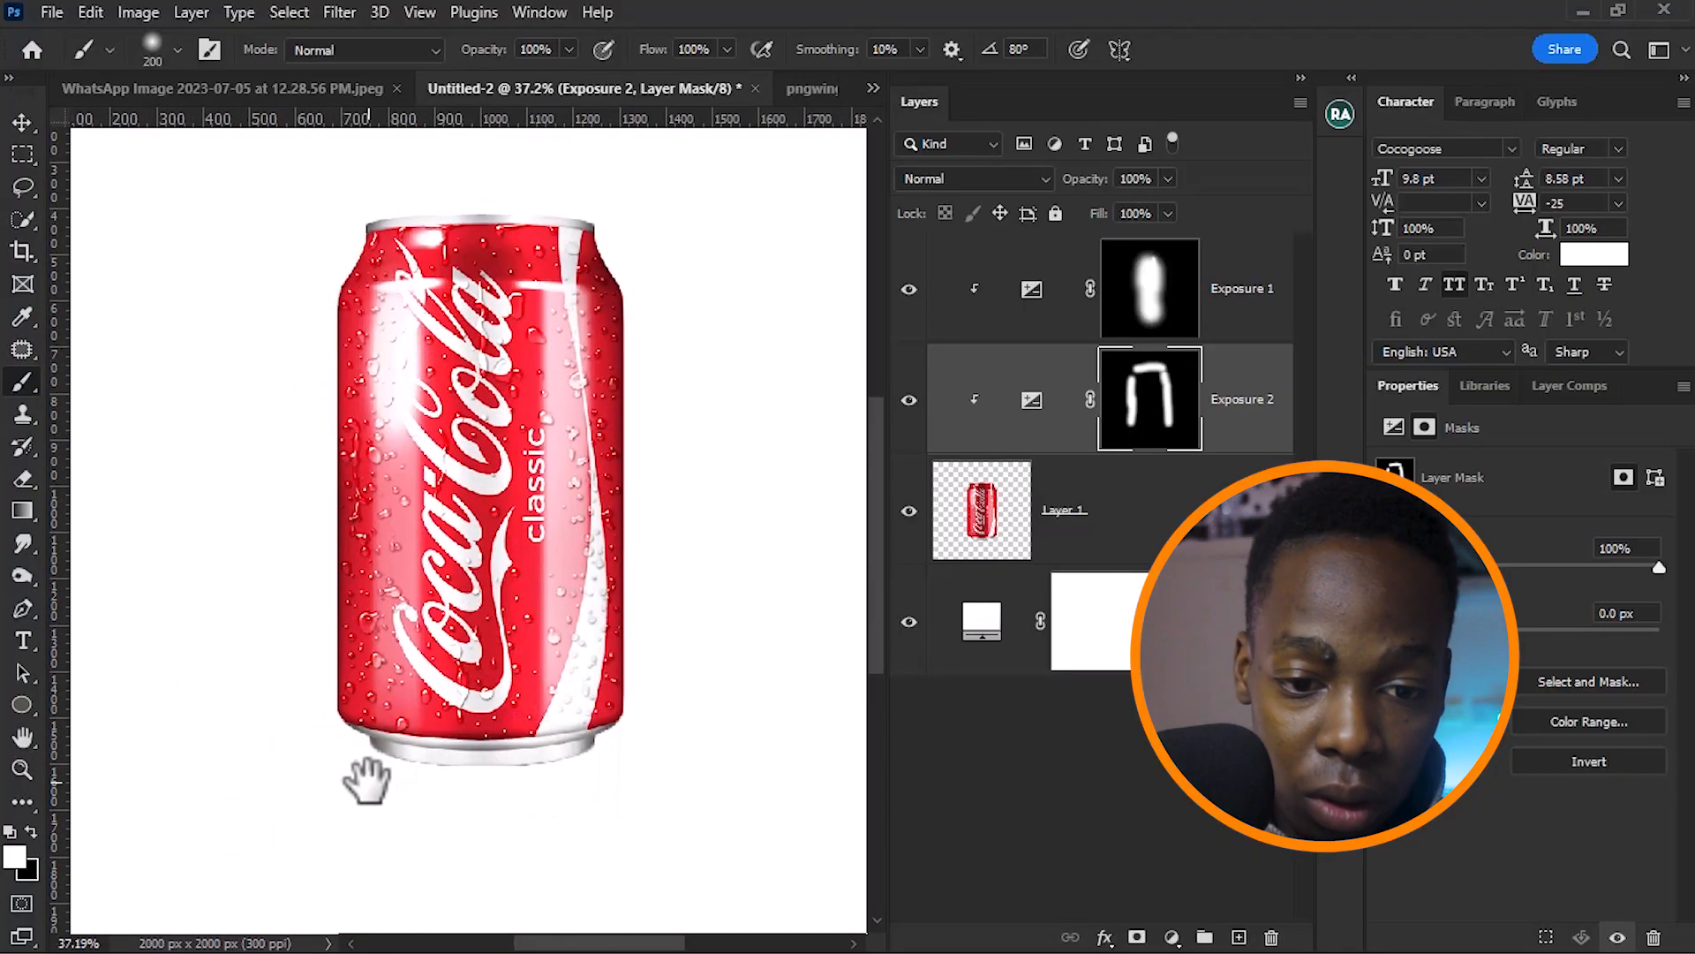
click(1156, 278)
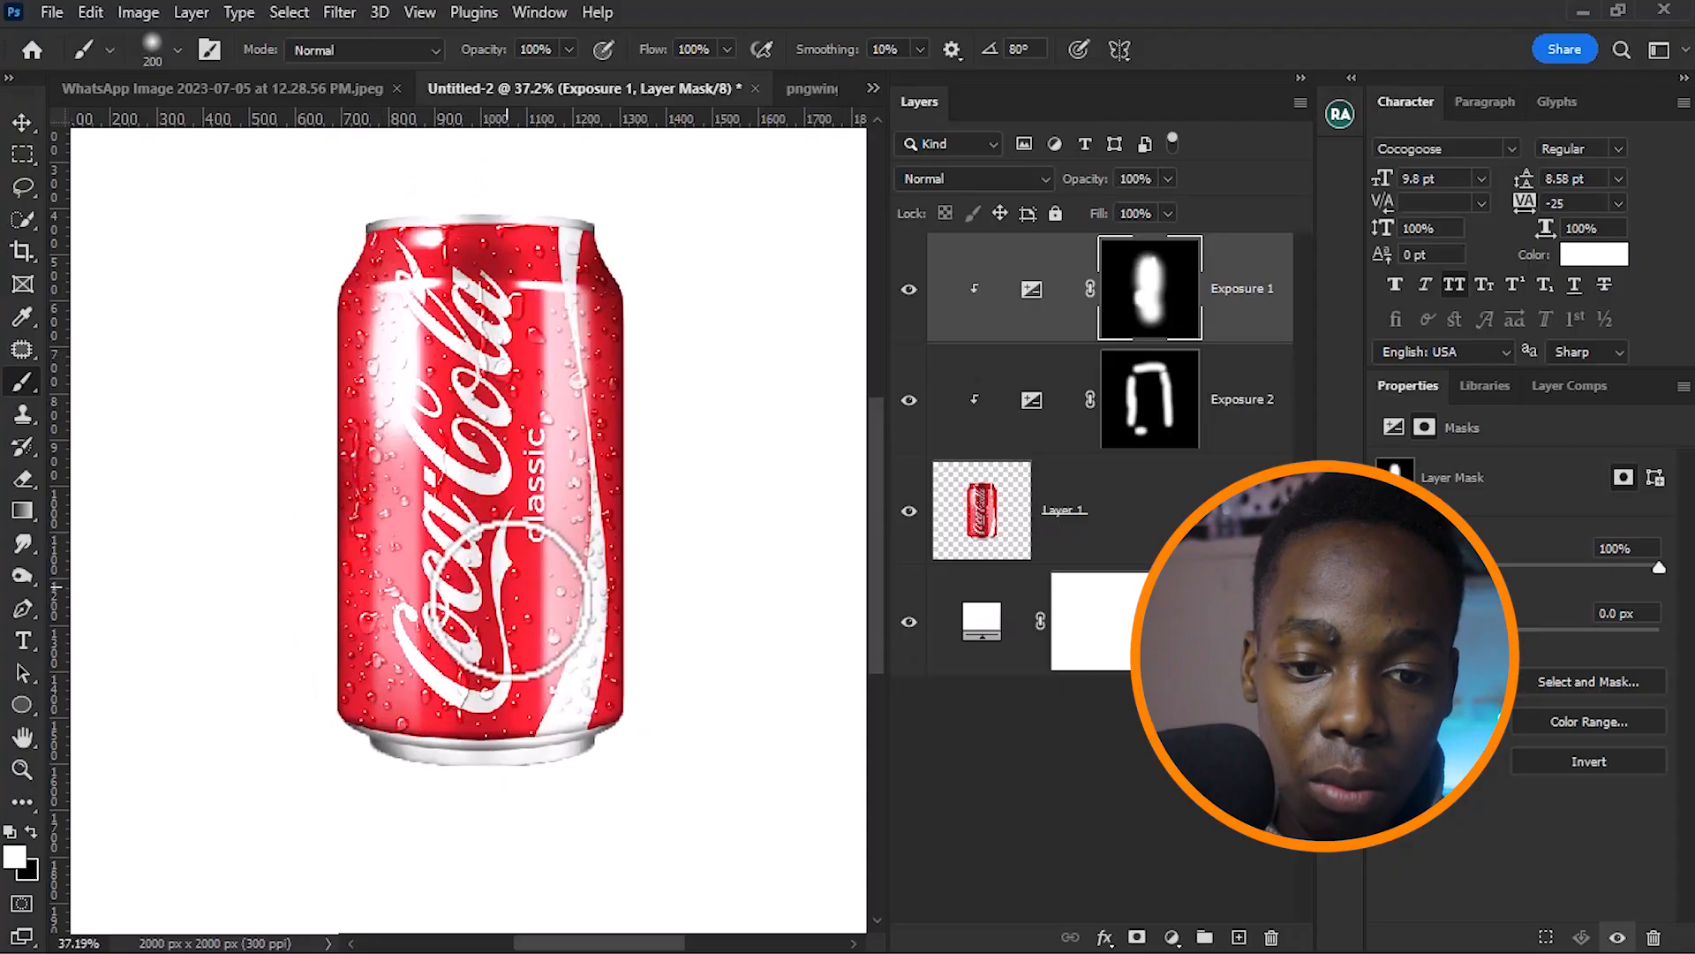
scroll(510, 691, down, 3)
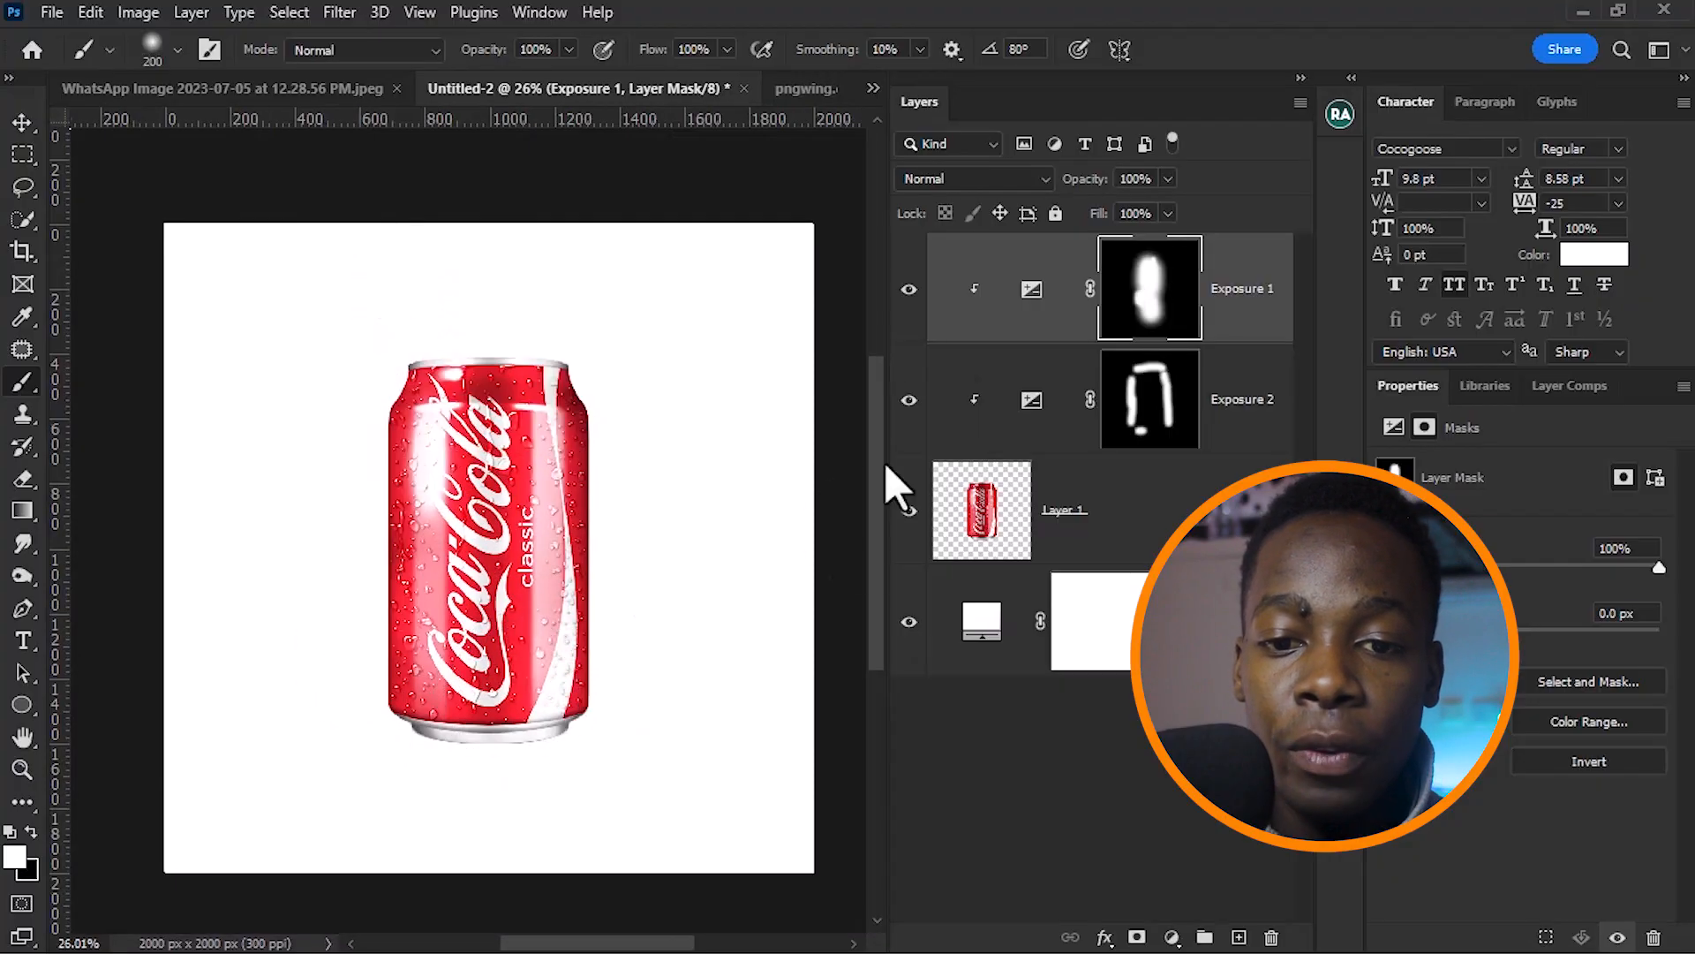
click(910, 288)
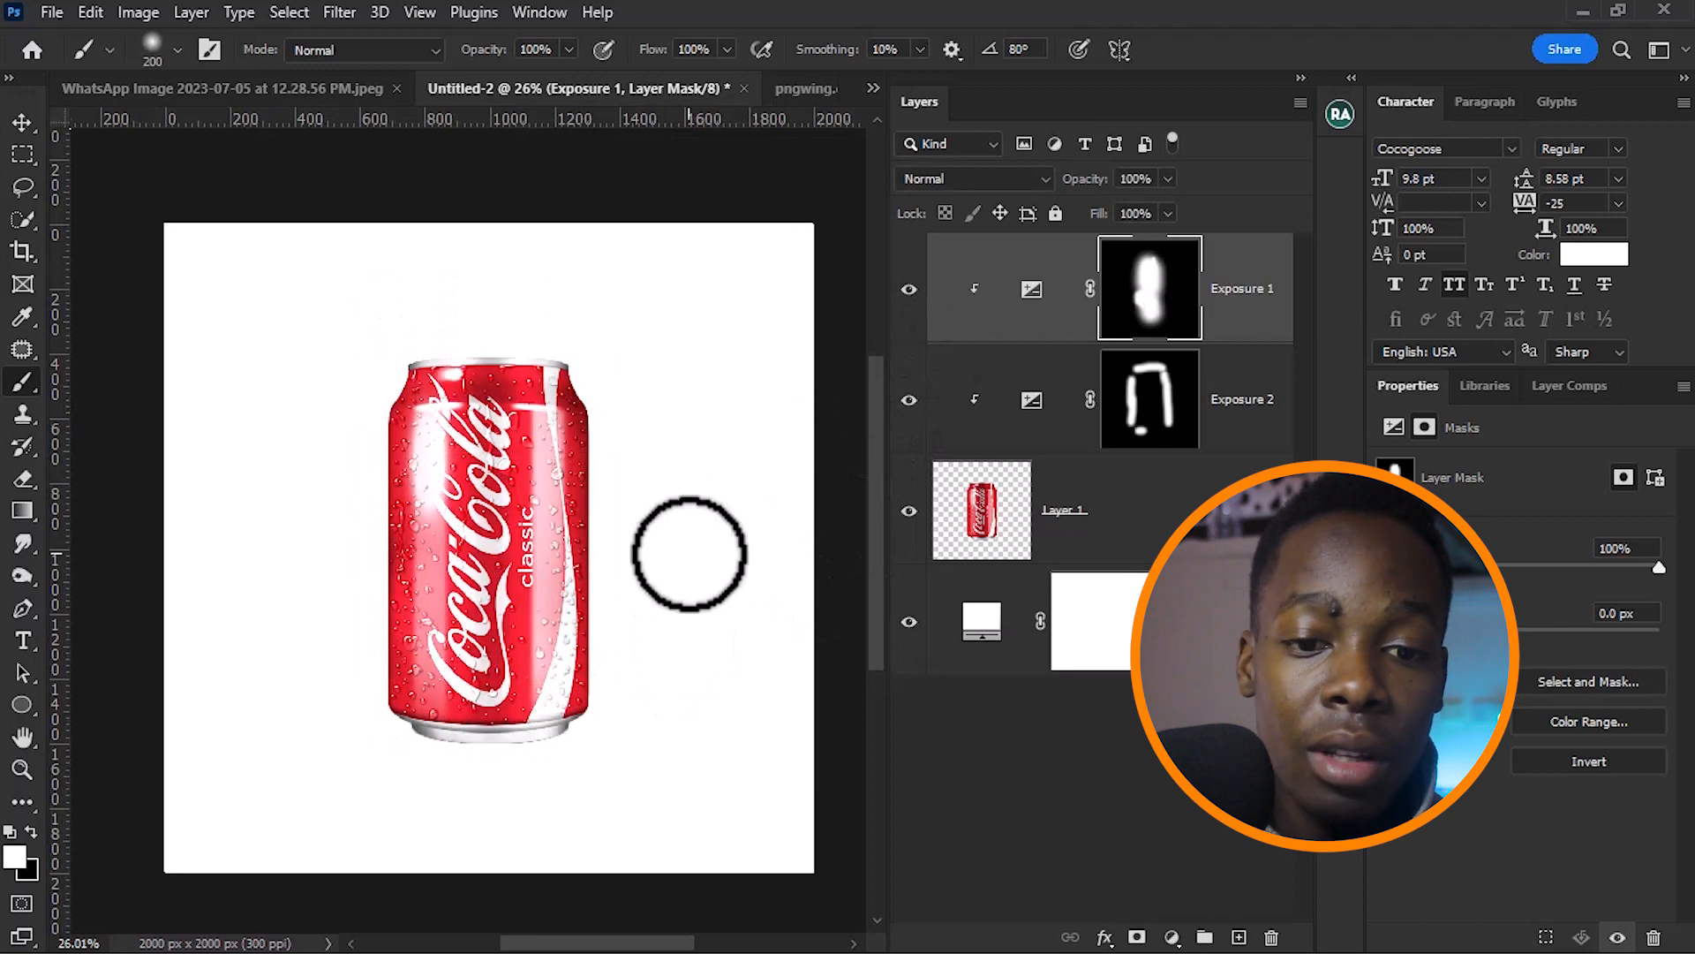
scroll(693, 552, down, 1)
drag(681, 575, 586, 560)
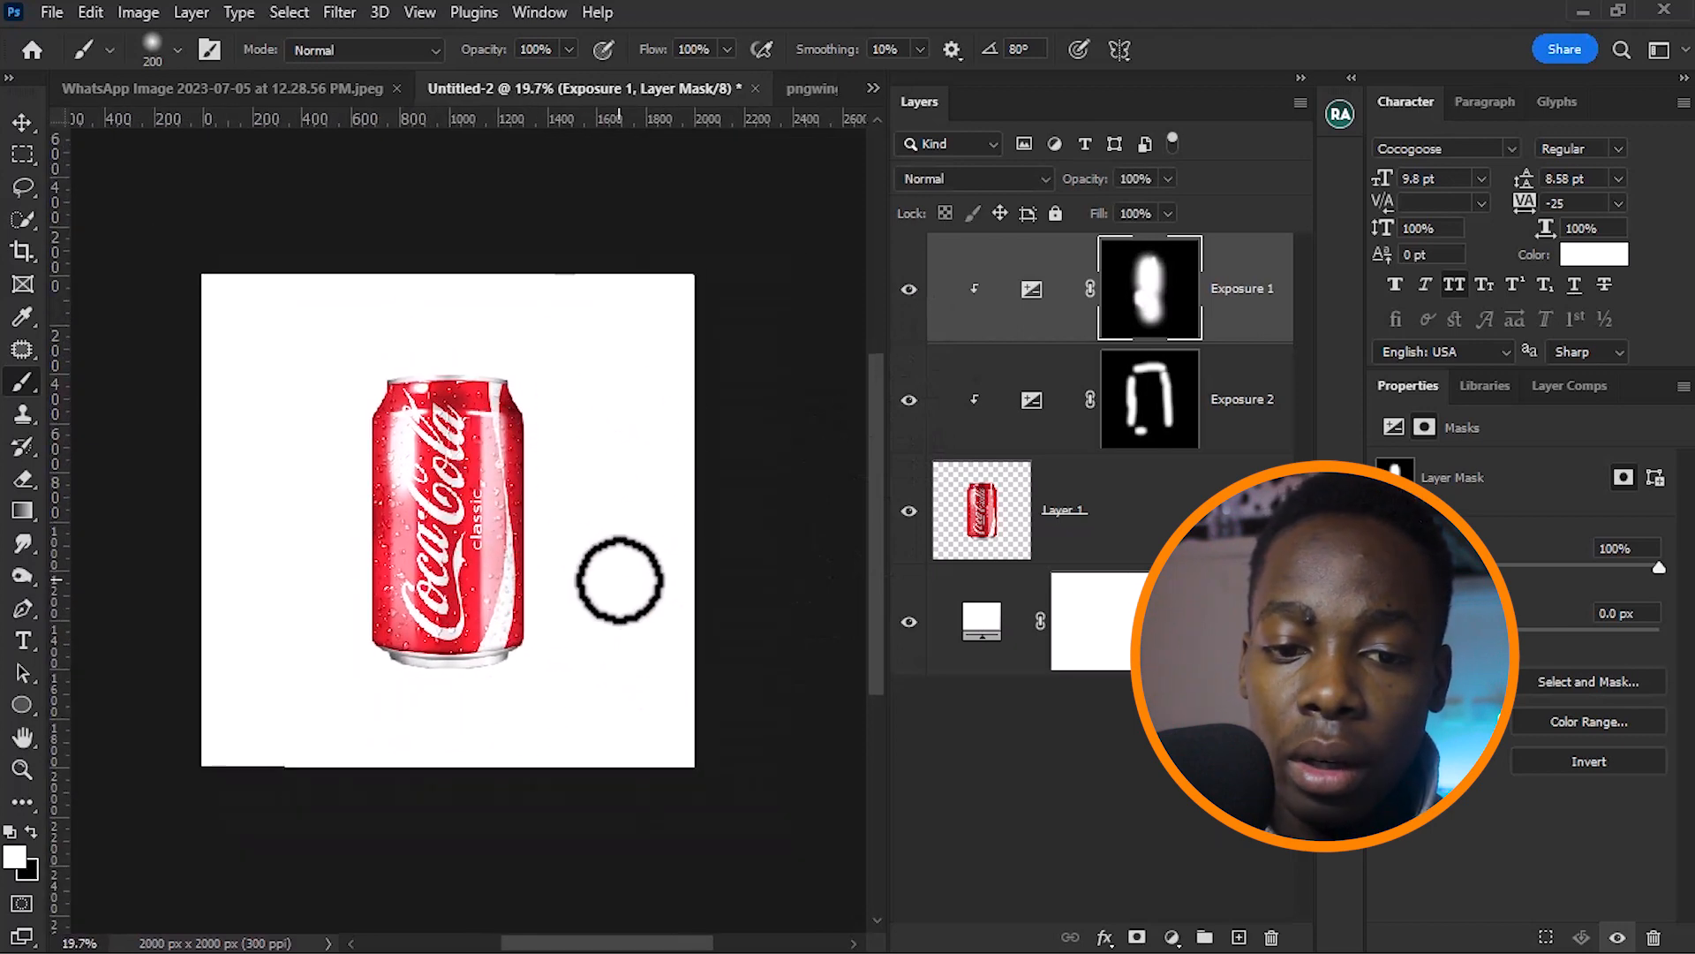
Add an empty layer for the shadow and place it directly beneath the can's Layer 1
click(1141, 514)
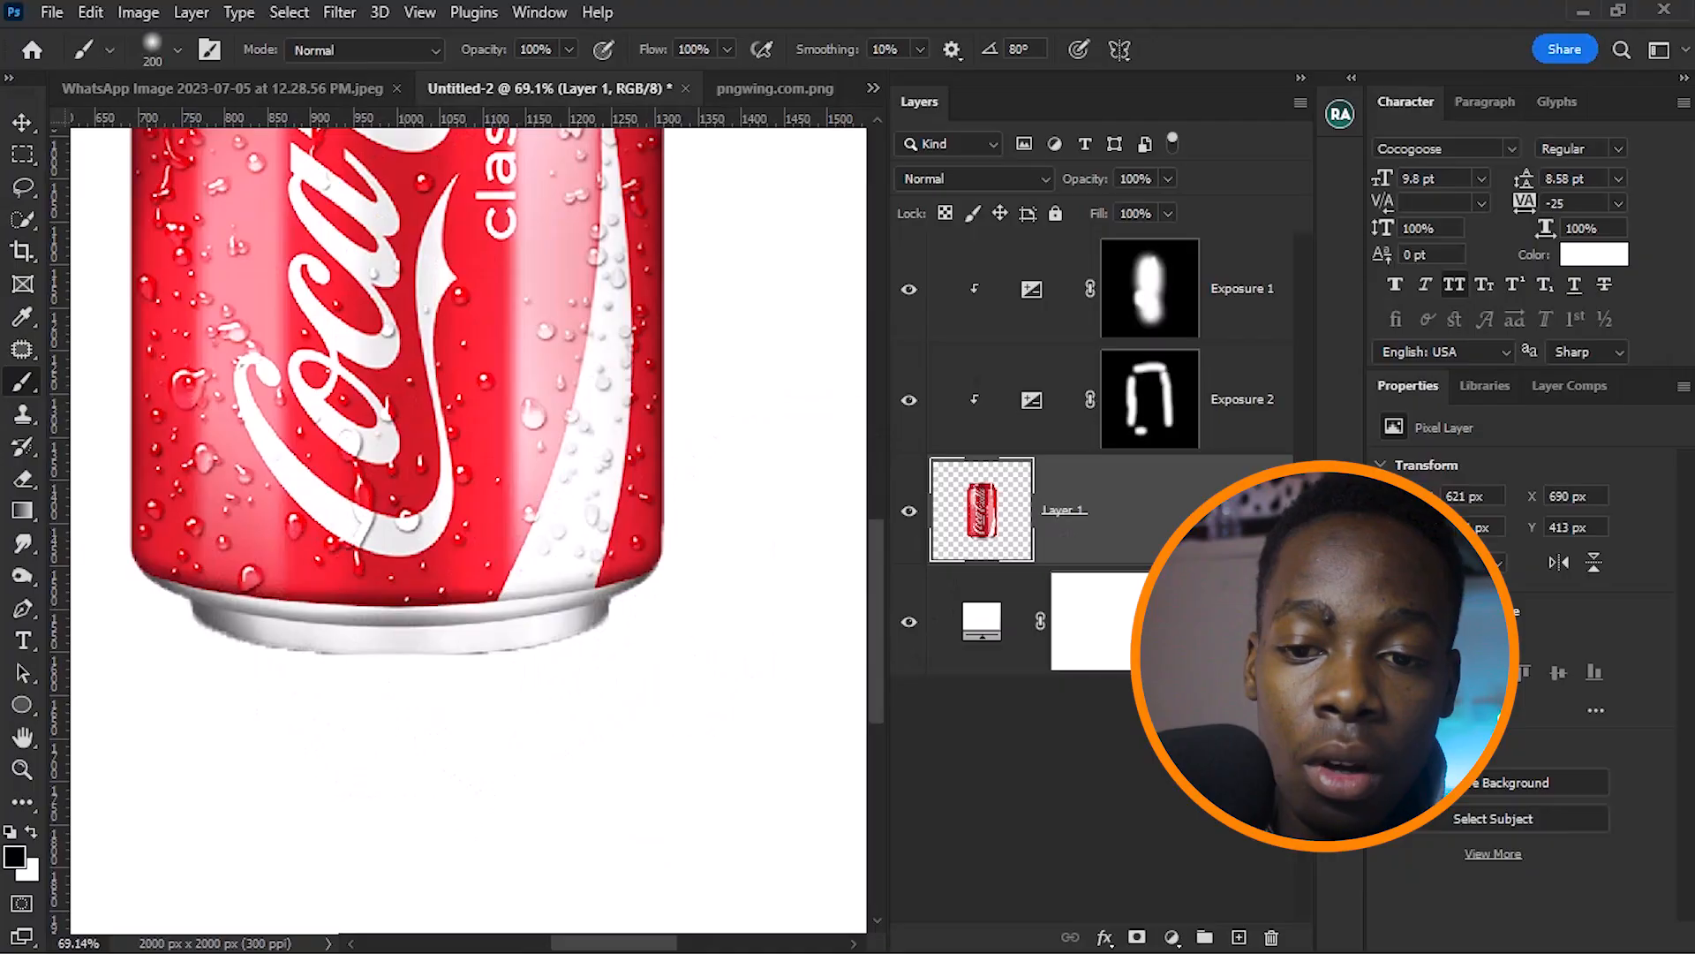
click(1239, 936)
mouse_move(1031, 510)
mouse_down()
mouse_move(980, 618)
mouse_move(980, 675)
mouse_up()
scroll(397, 691, down, 2)
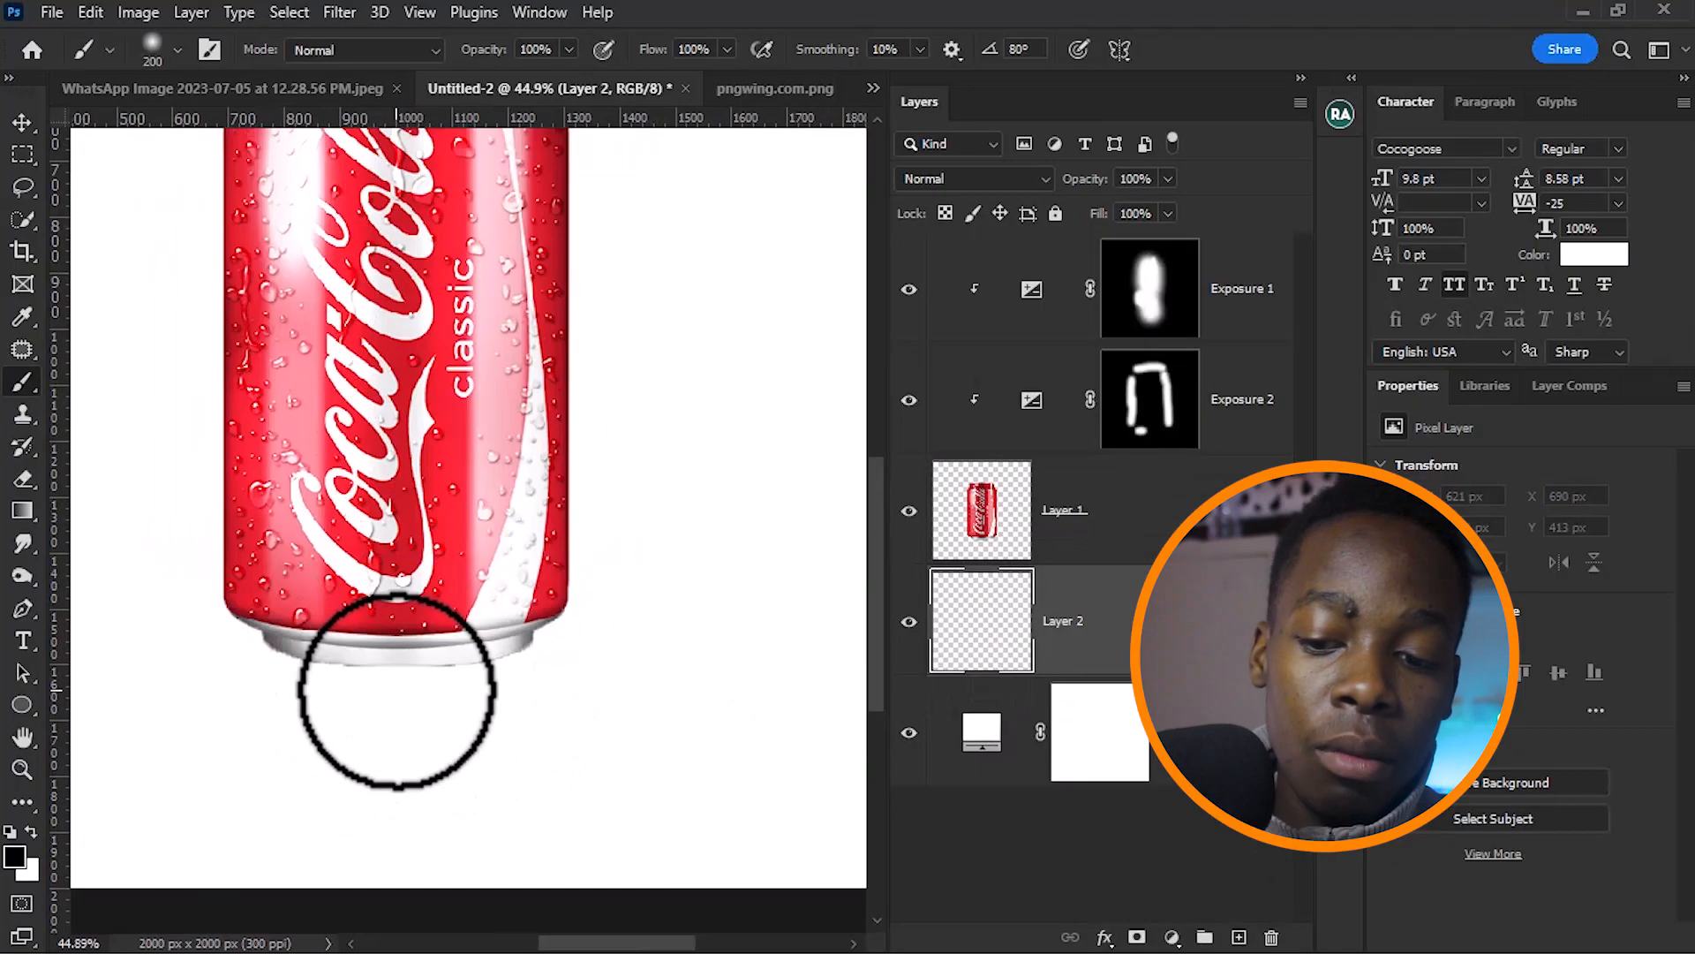
Enlarge the soft brush to 800 px and paint a black shadow spot under the can's base
key(bracketright)
key(bracketright)
key(bracketright)
key(bracketright)
key(bracketright)
key(bracketright)
key(bracketright)
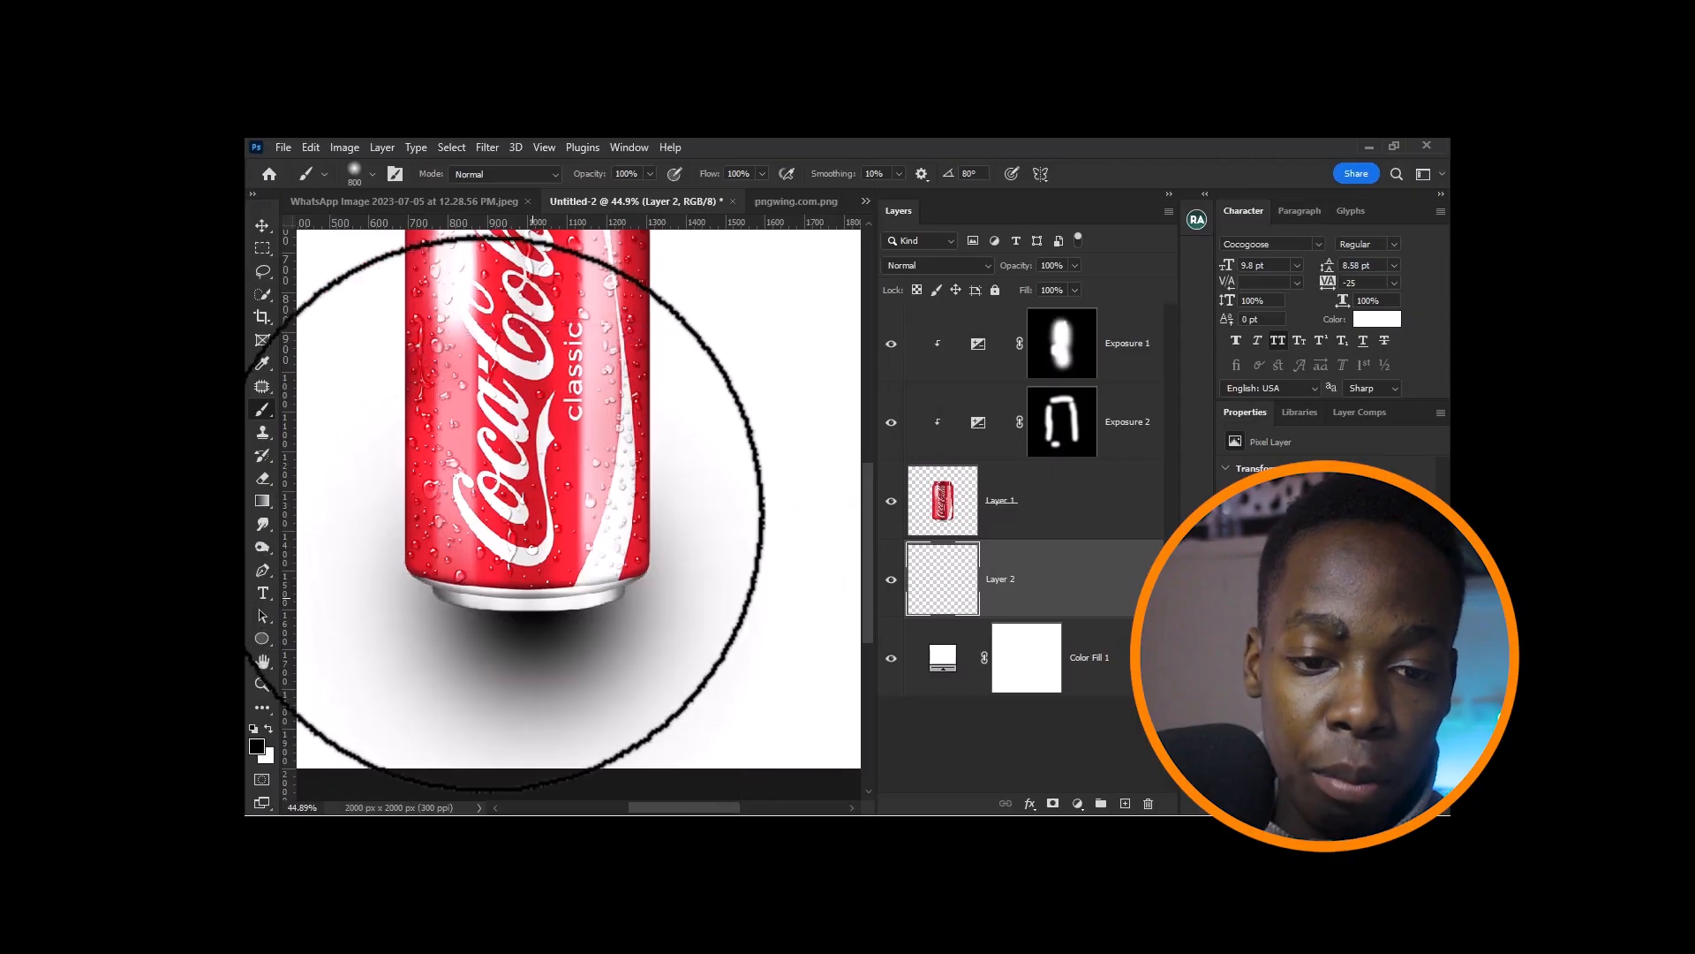
Squash the shadow spot to about 12.6% of its height and position it along the can's base
click(262, 227)
scroll(506, 563, down, 7)
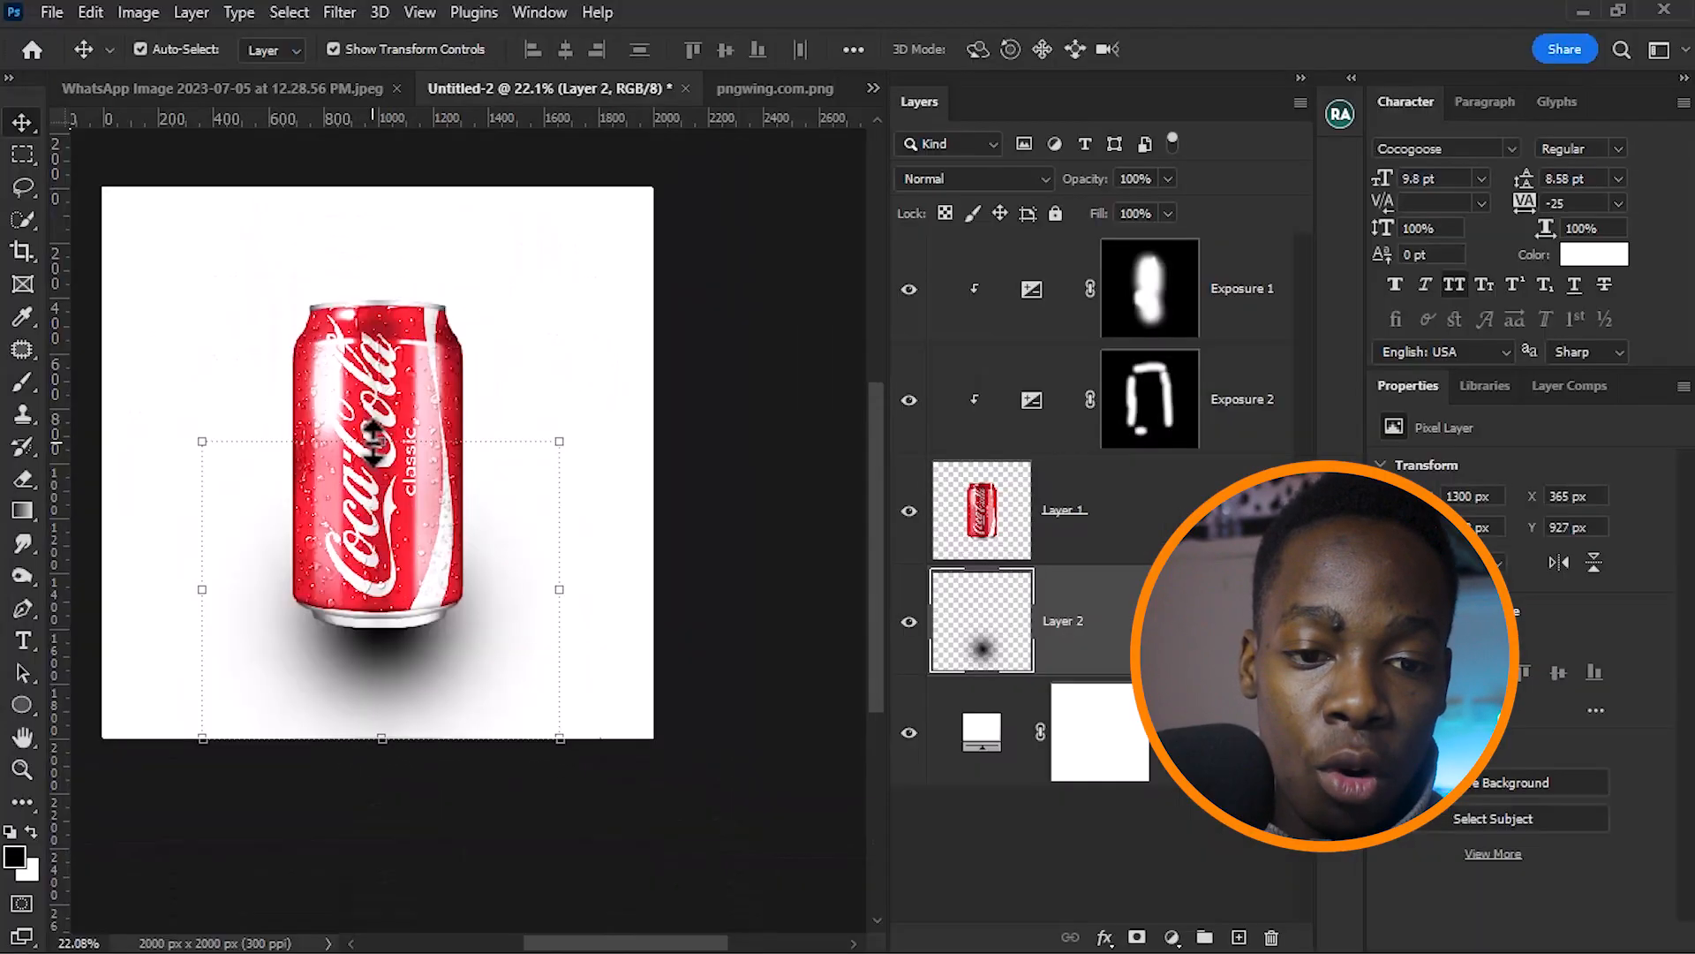
drag(496, 452, 495, 603)
mouse_move(352, 654)
mouse_down()
mouse_move(353, 681)
mouse_move(368, 651)
mouse_up()
scroll(367, 650, up, 2)
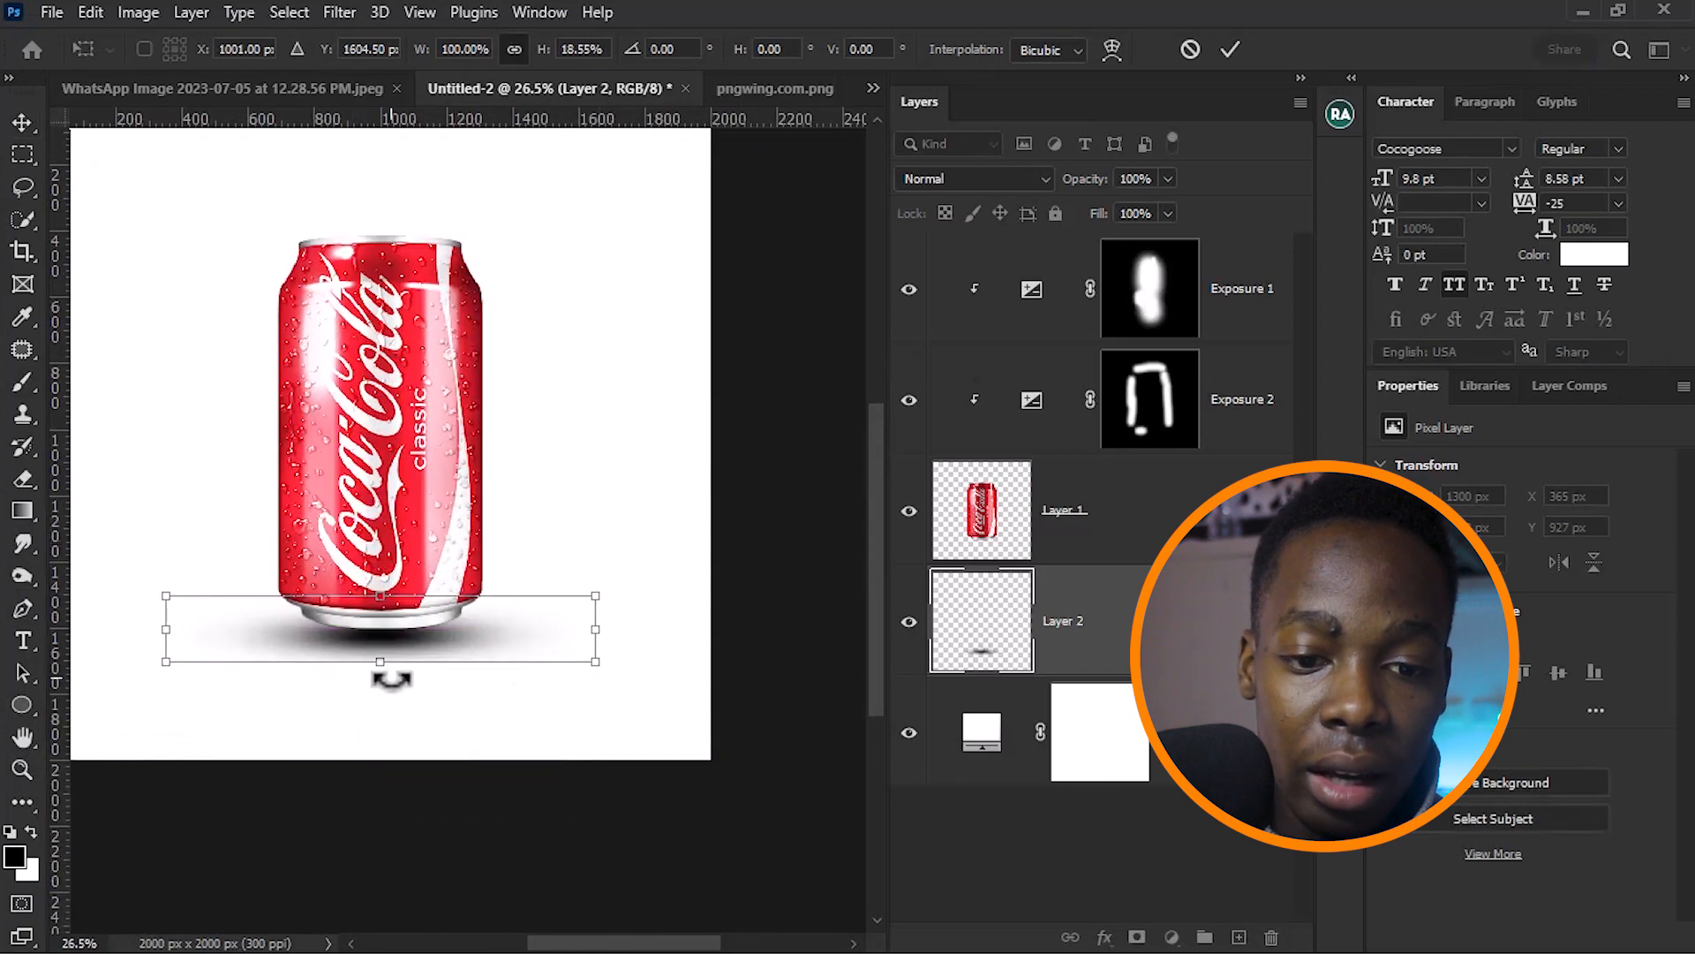
drag(386, 662, 413, 625)
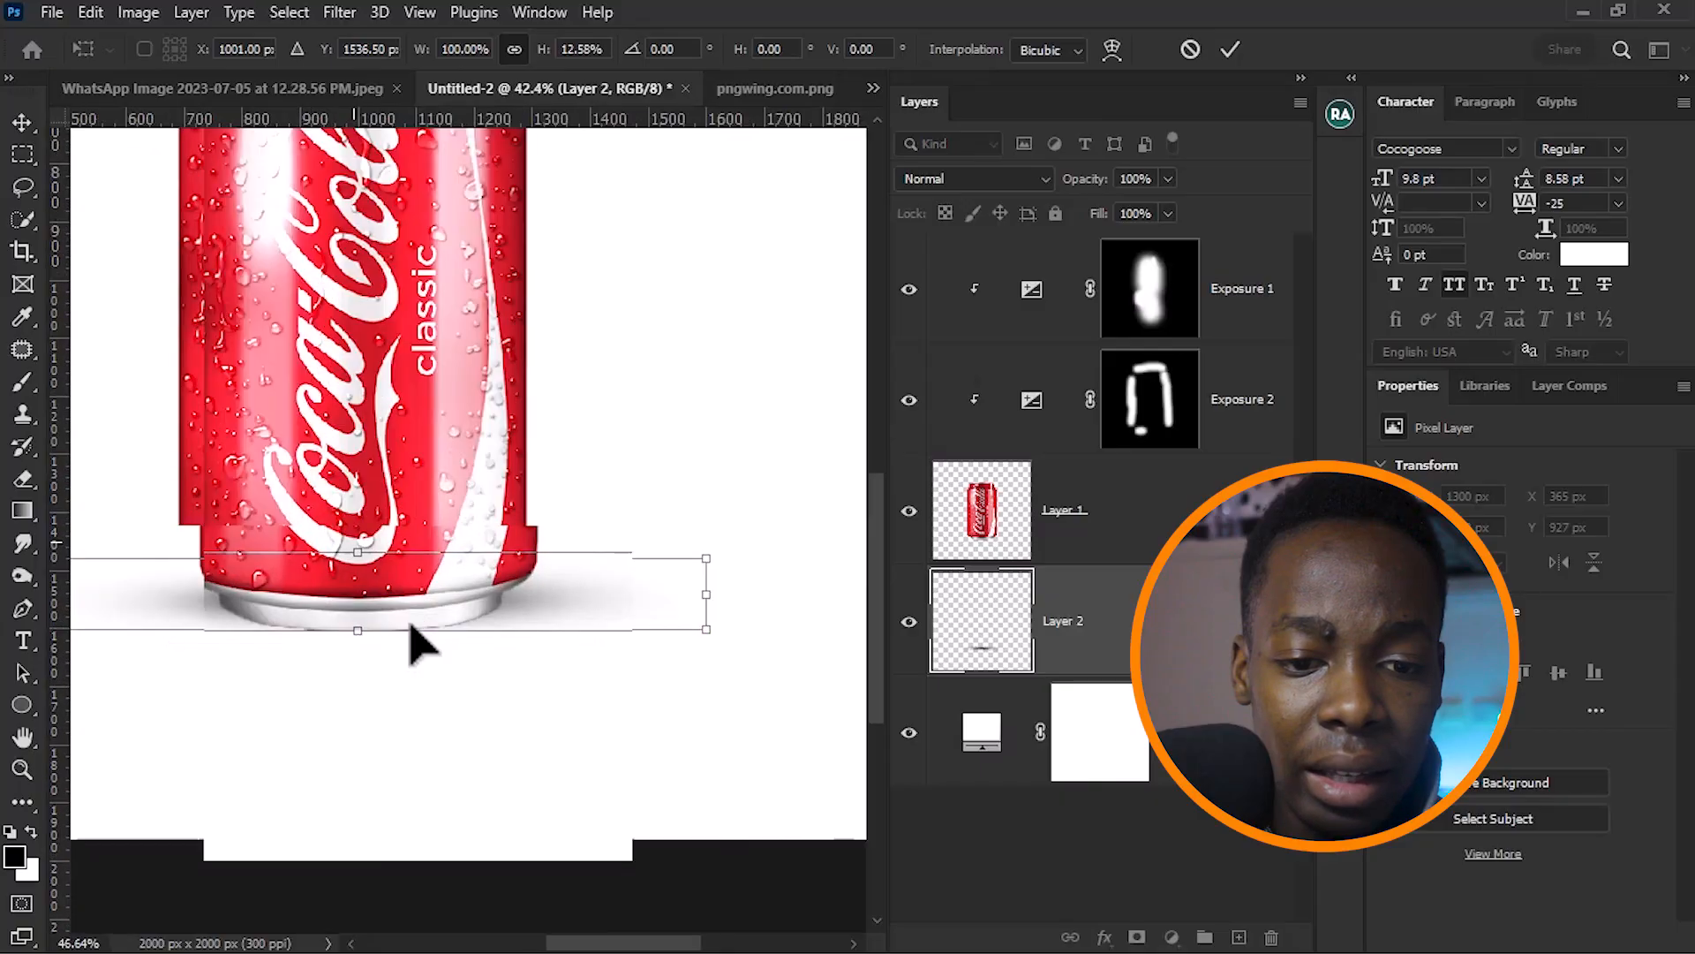
scroll(415, 627, up, 3)
drag(427, 606, 423, 622)
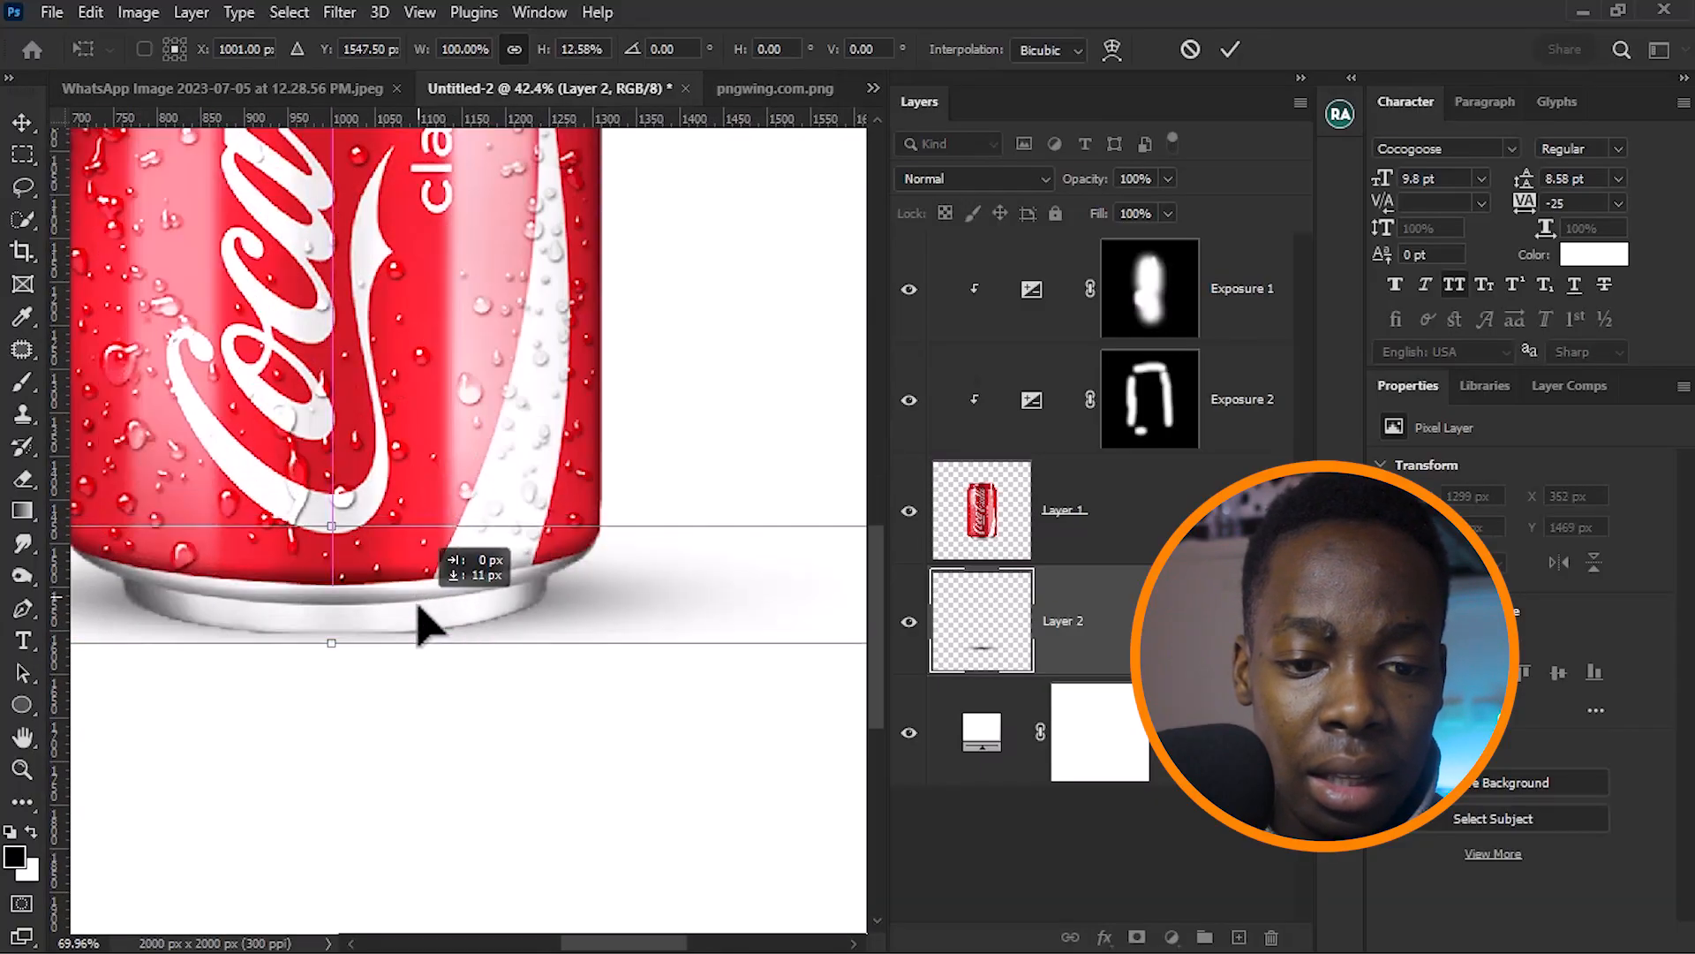
Widen the shadow on both sides of the can to about 1838 px and reduce its layer opacity to 52%
scroll(420, 623, down, 3)
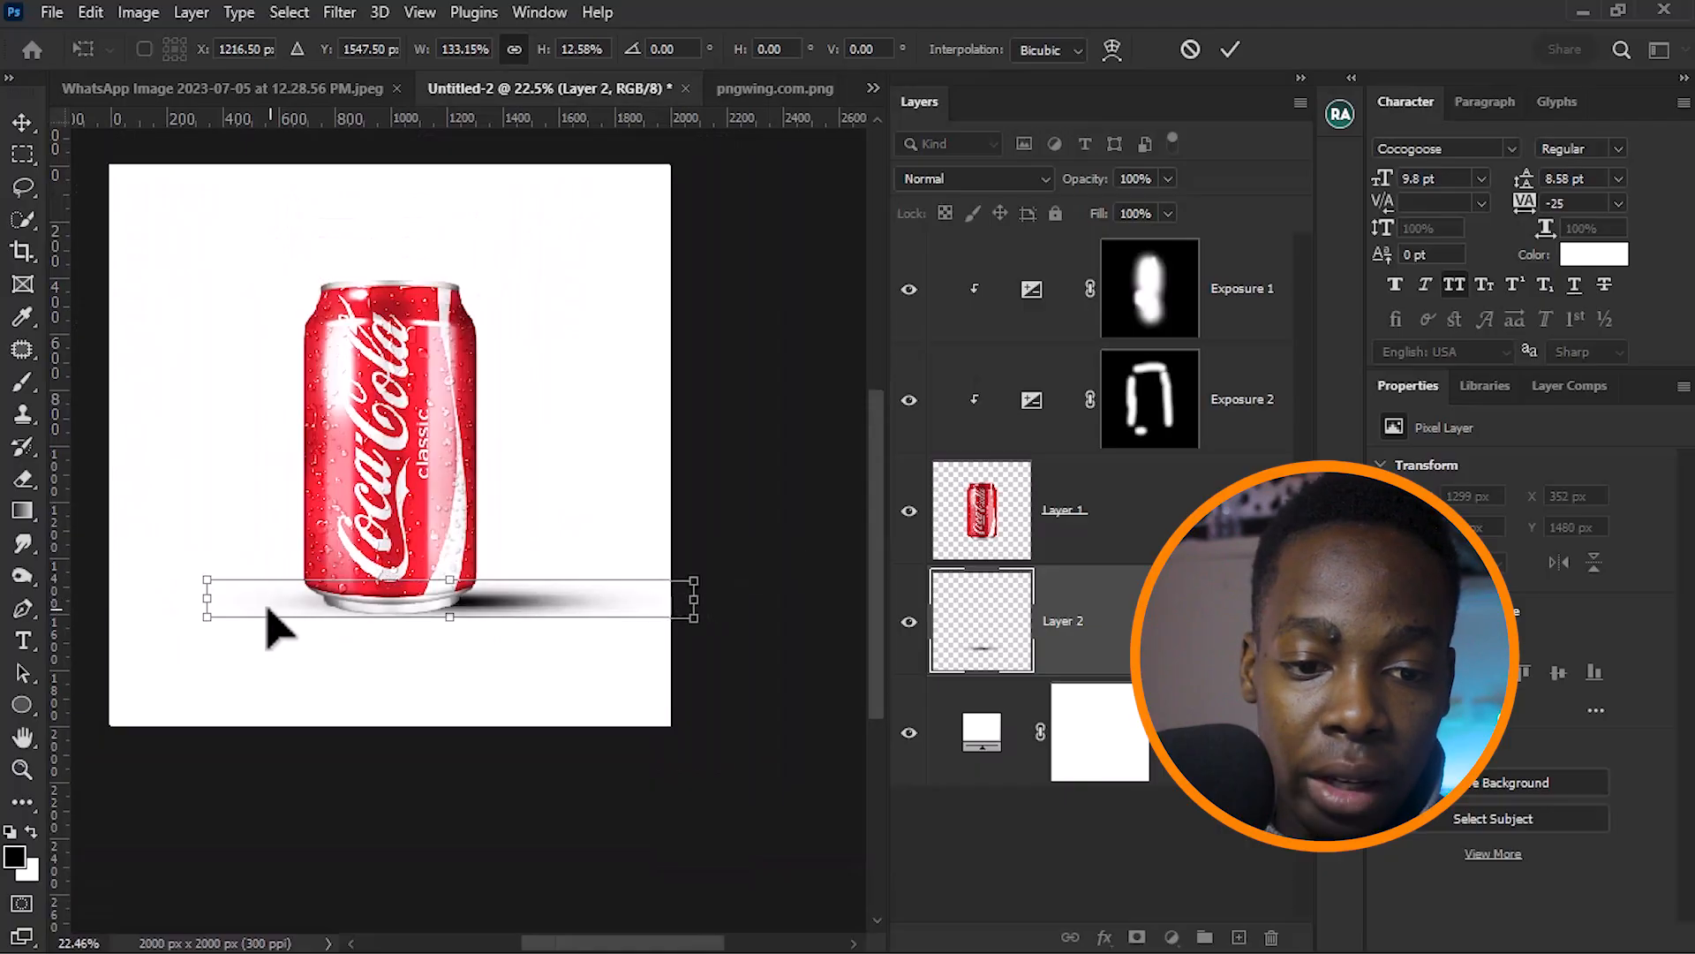
drag(217, 601, 134, 615)
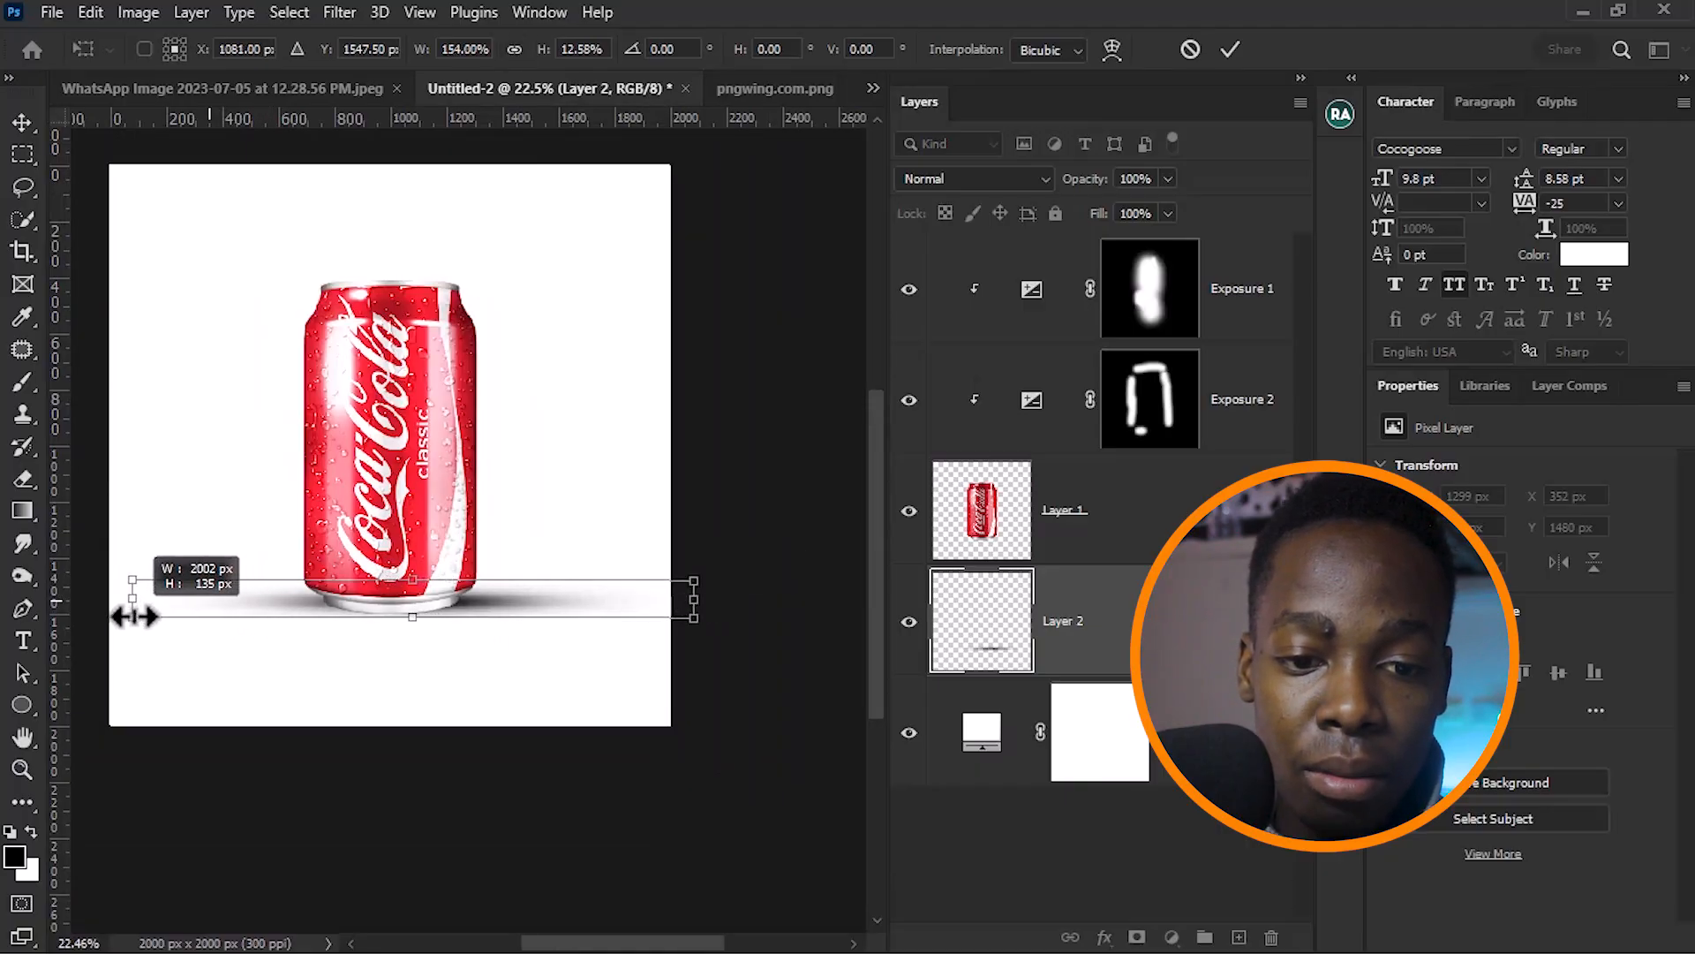
drag(693, 605, 648, 612)
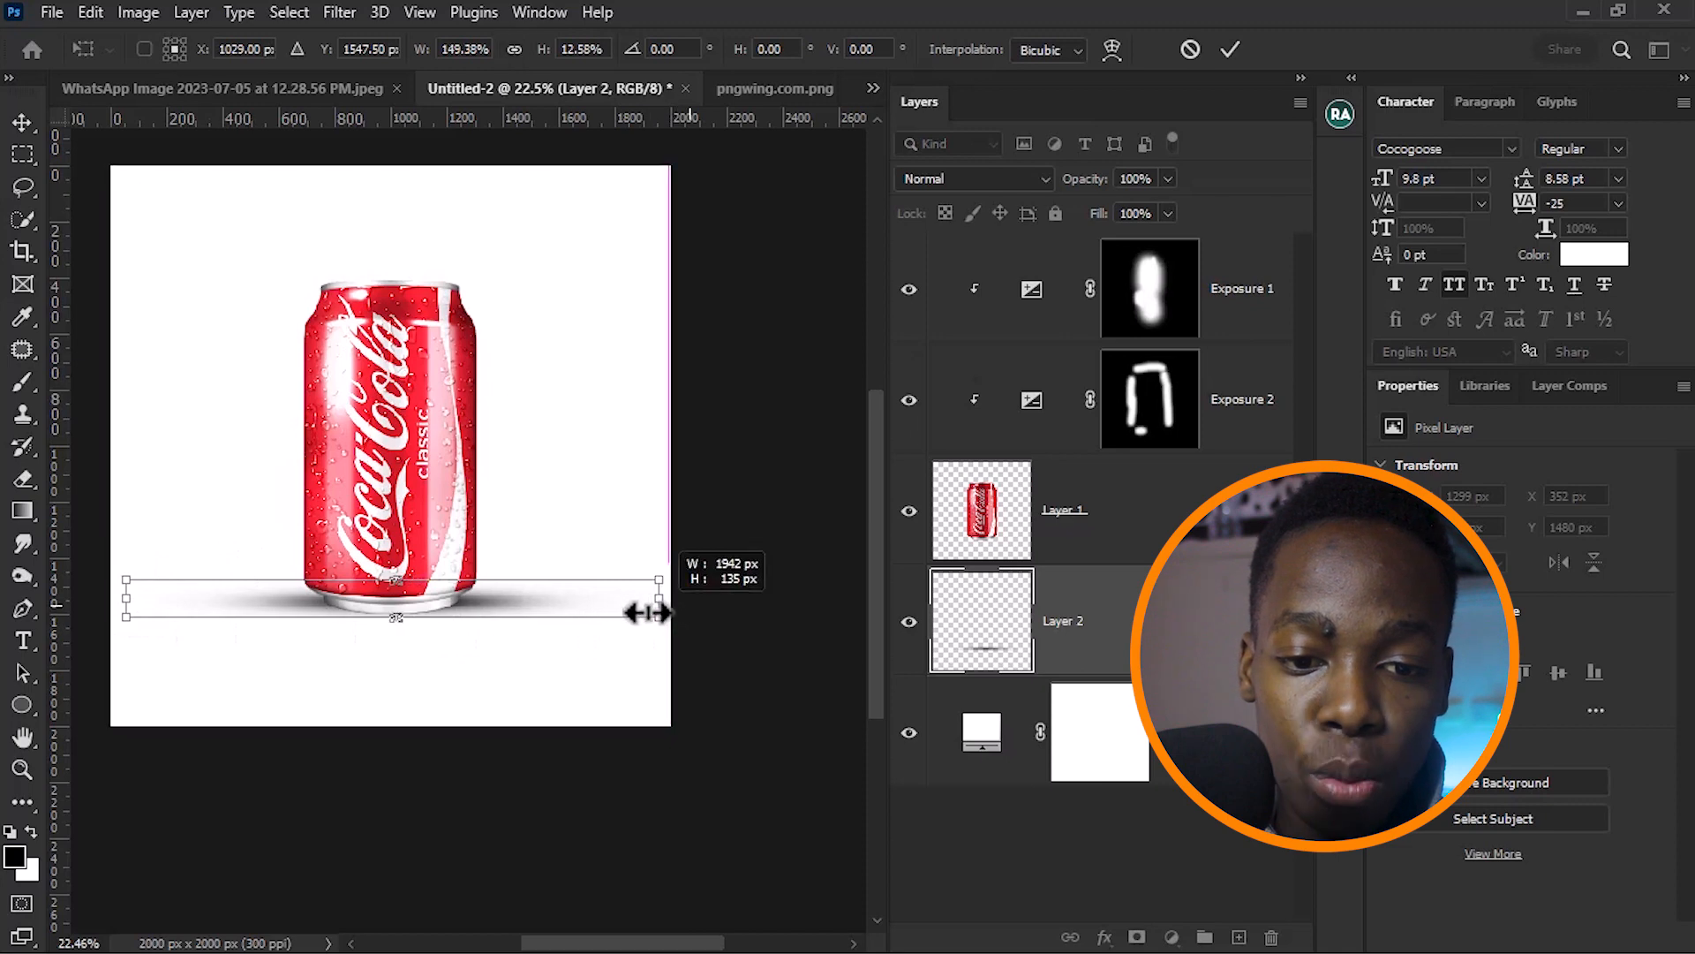
scroll(329, 609, up, 5)
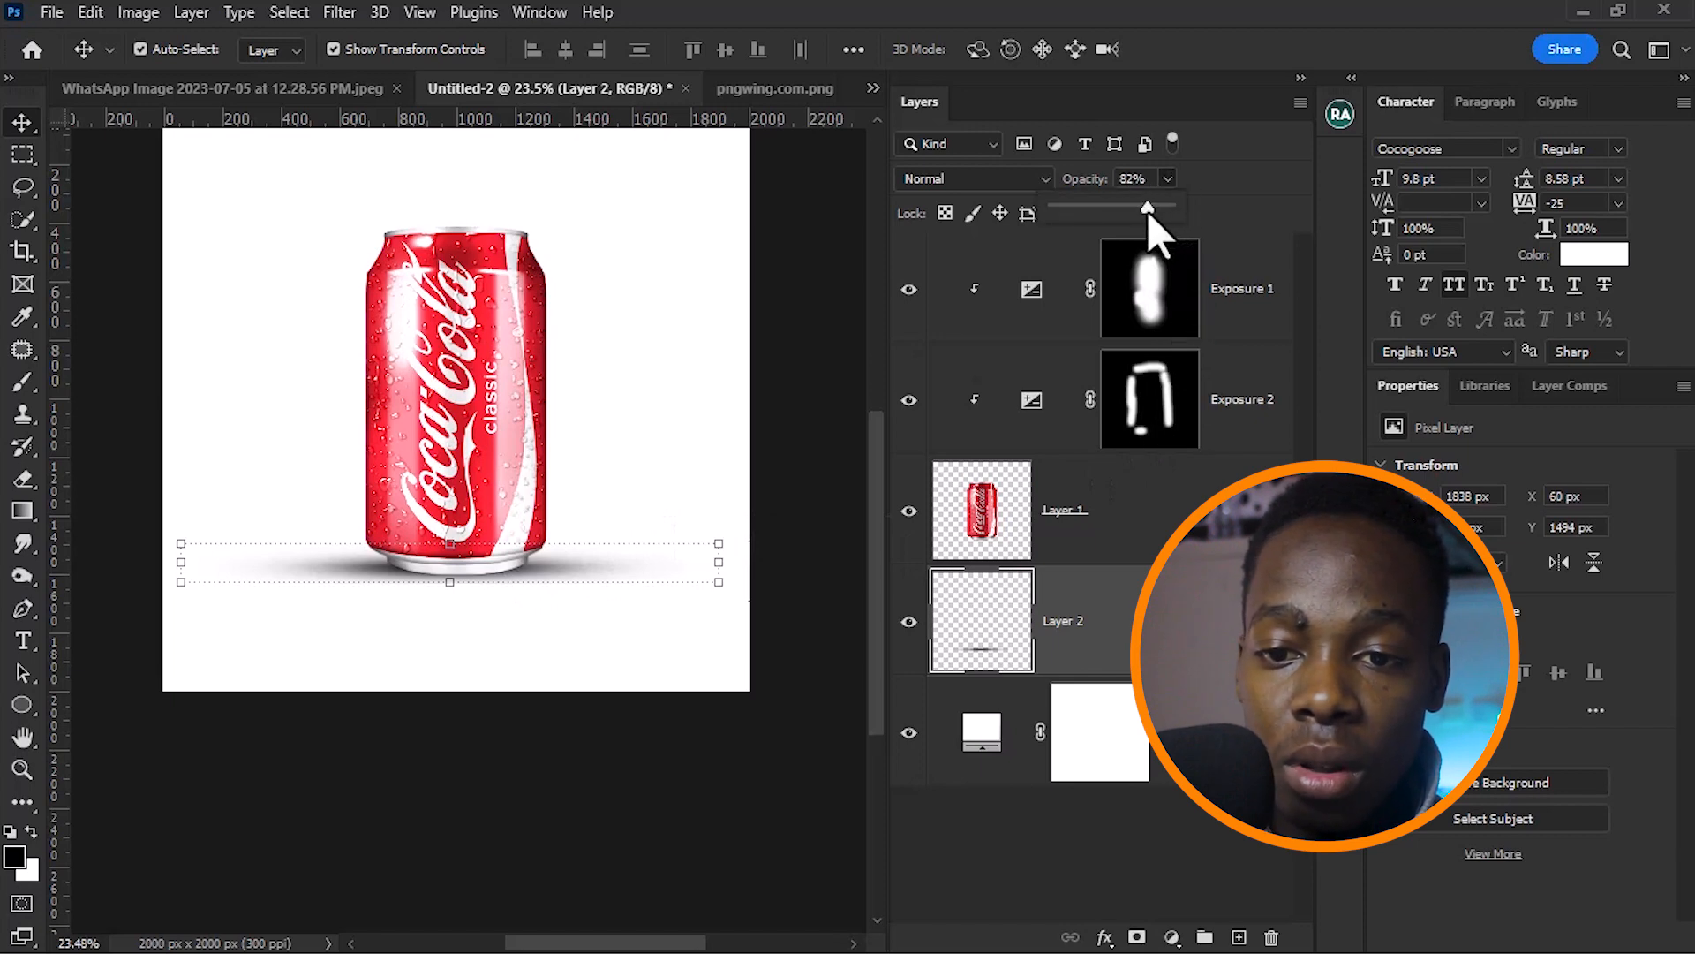
drag(1146, 210, 1133, 210)
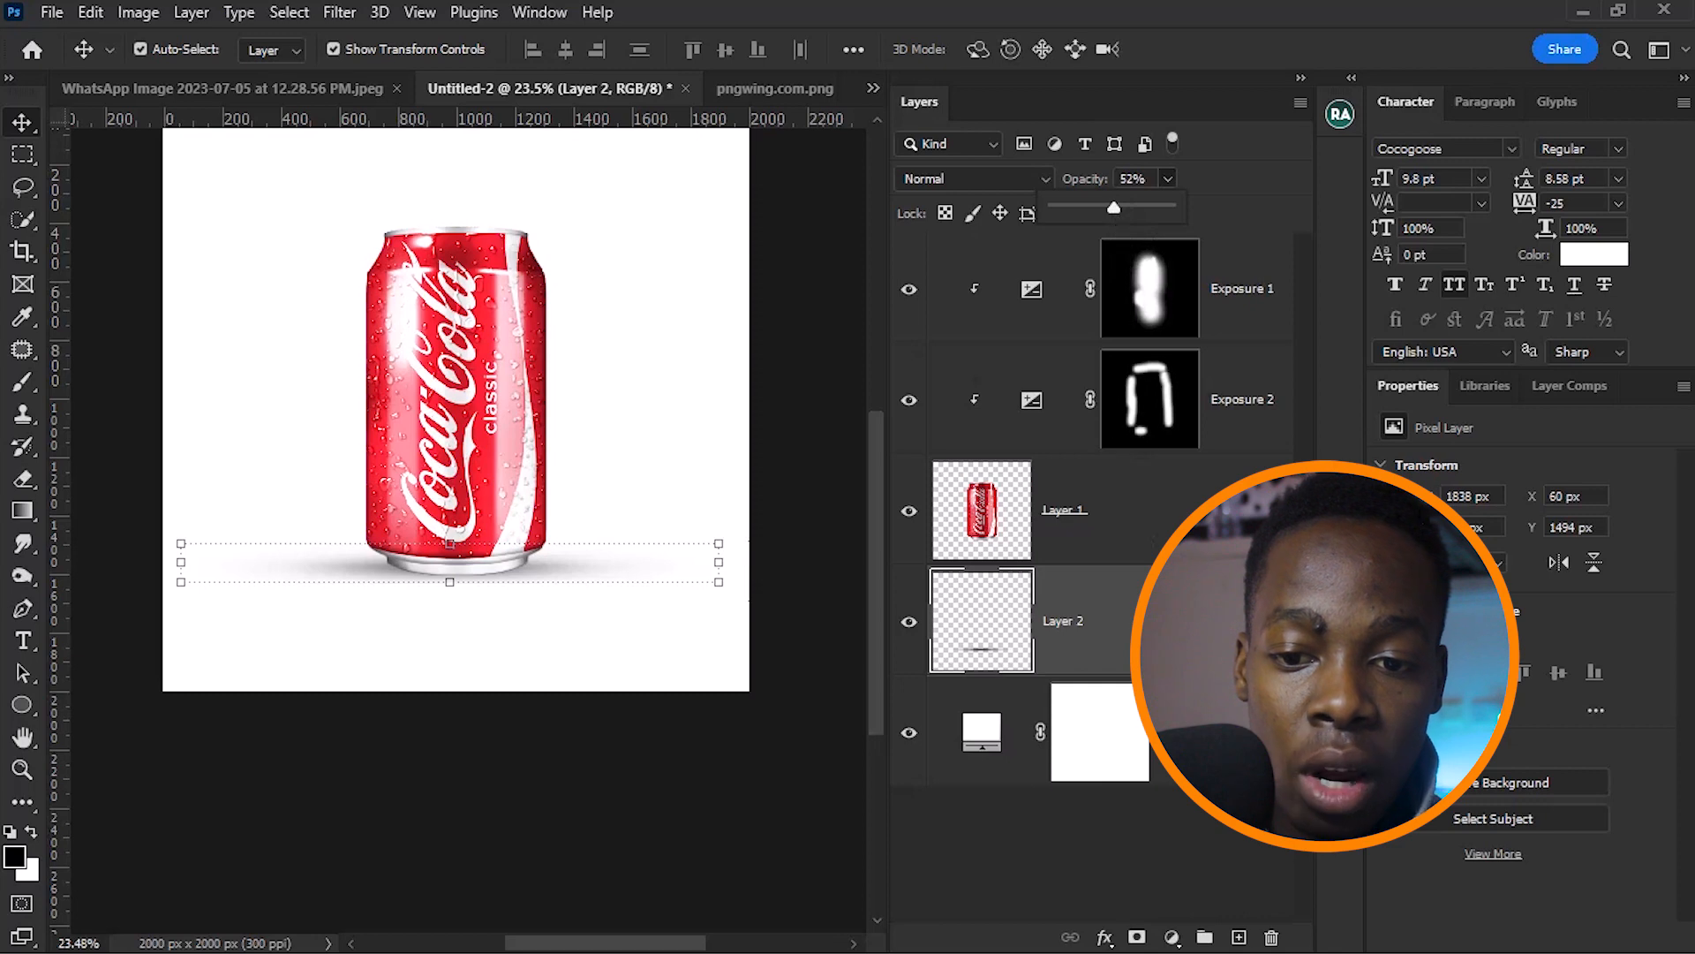
Duplicate the shadow layer, scale the copy to about 141%, and set its opacity to 20%
key(ctrl+j)
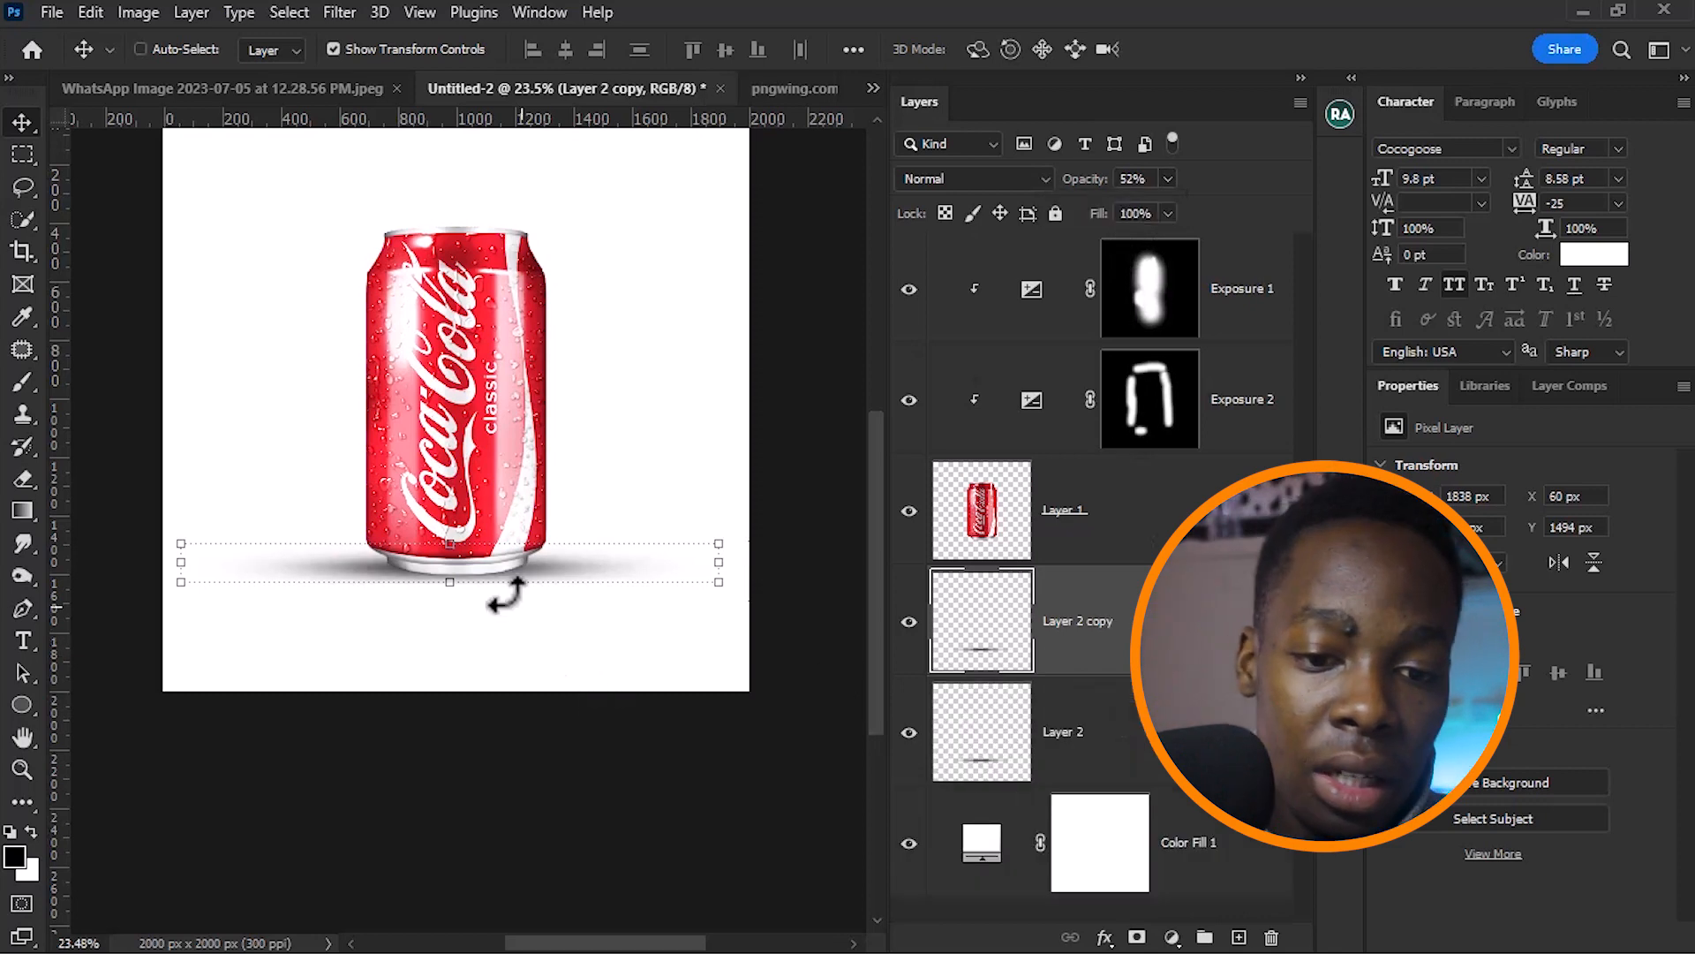
drag(457, 572, 453, 600)
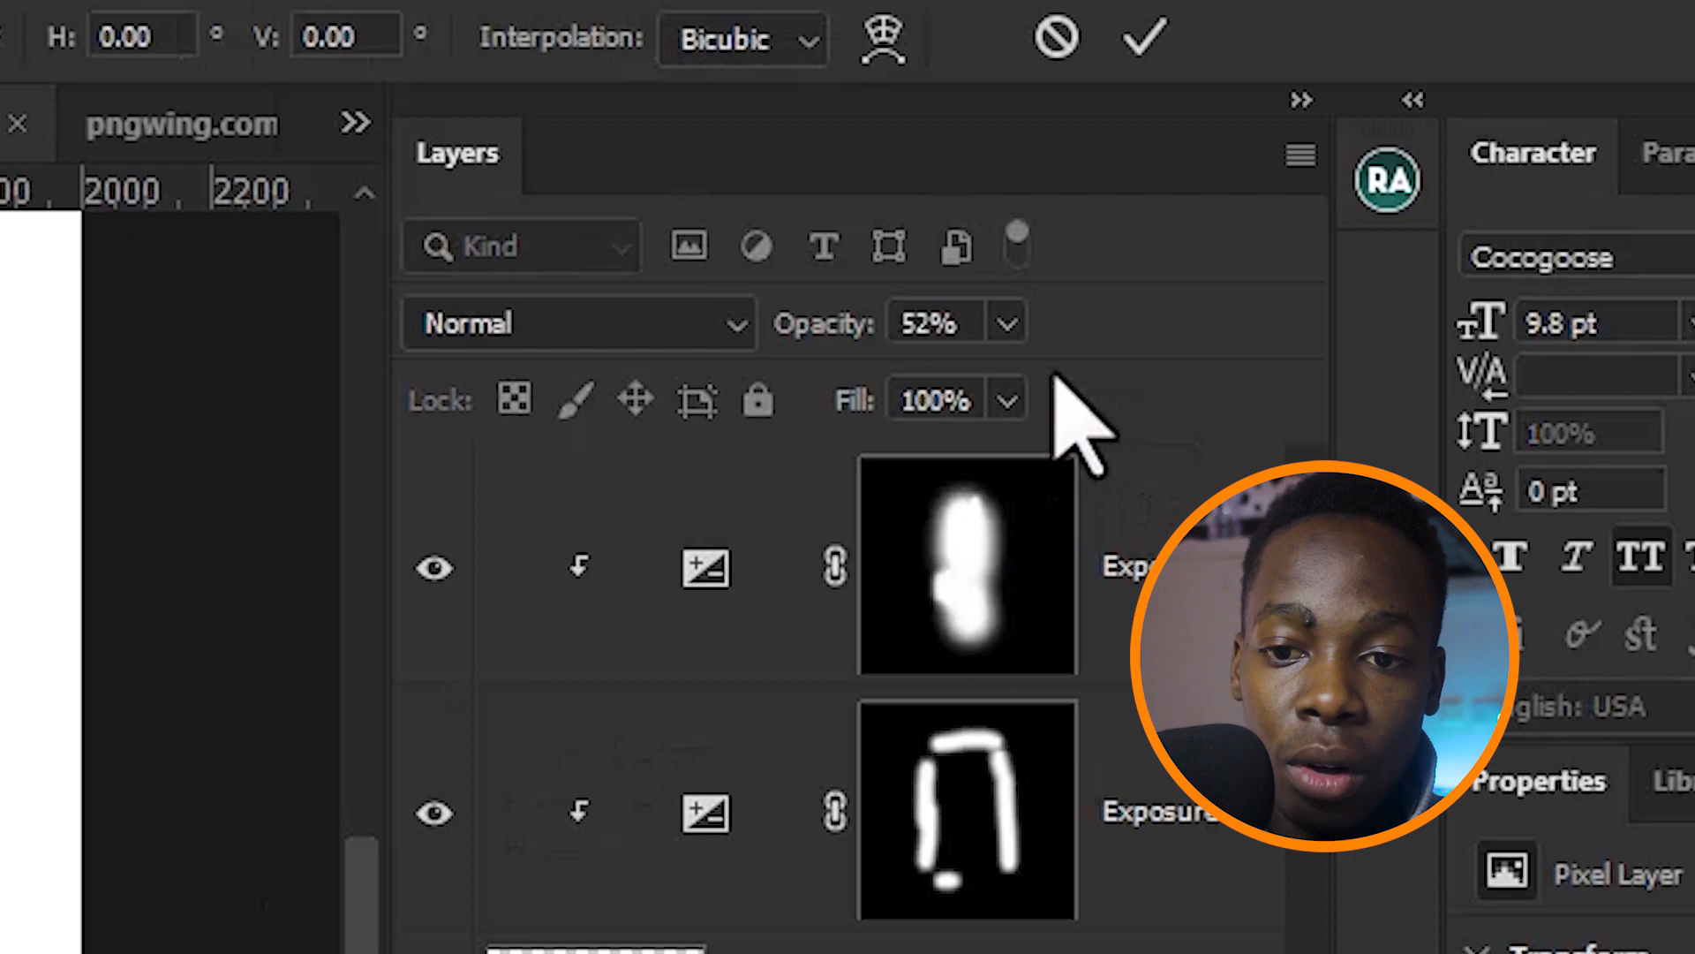
click(1167, 178)
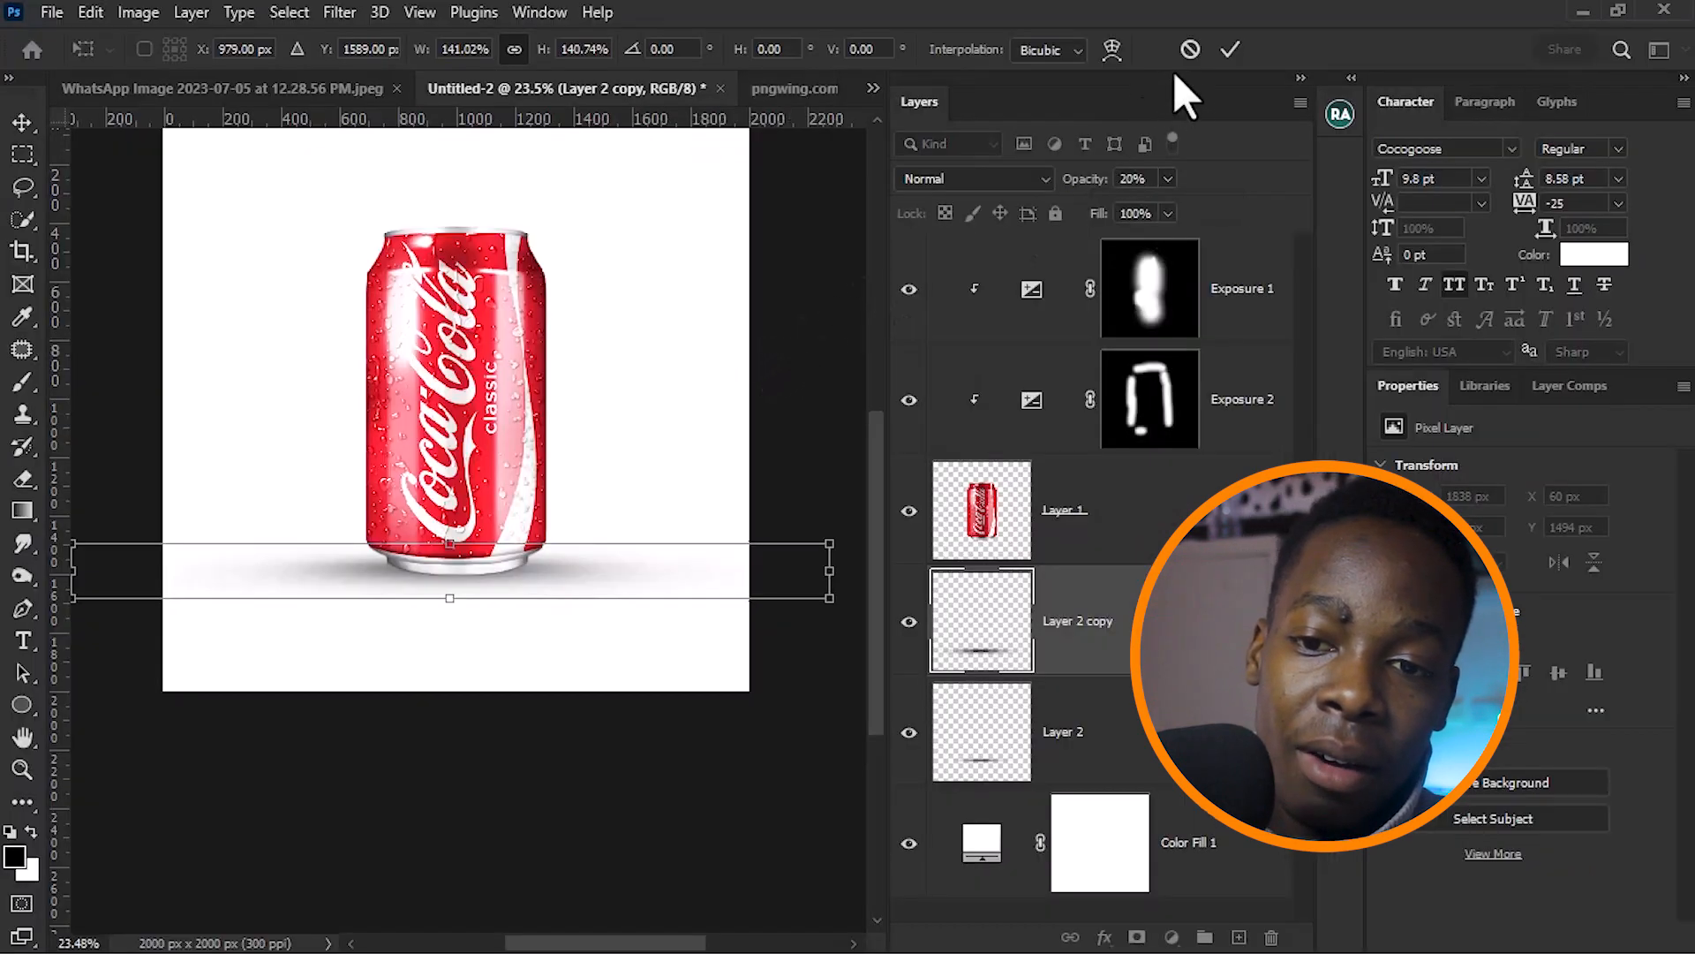
click(1228, 50)
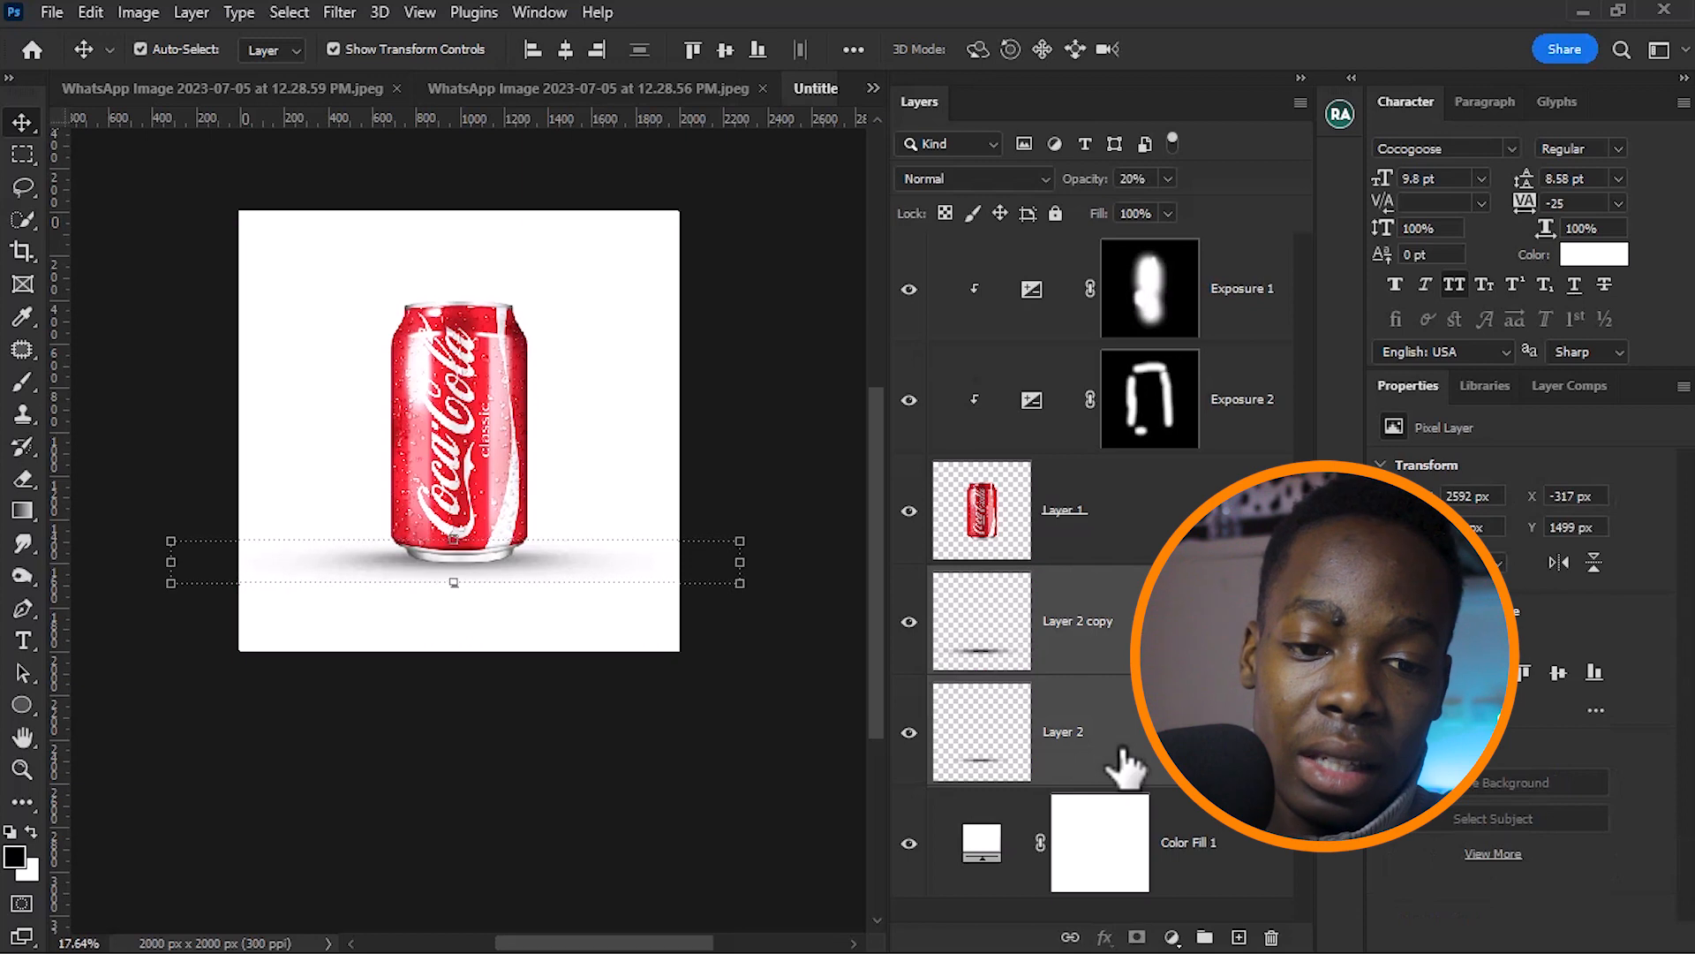
click(1117, 634)
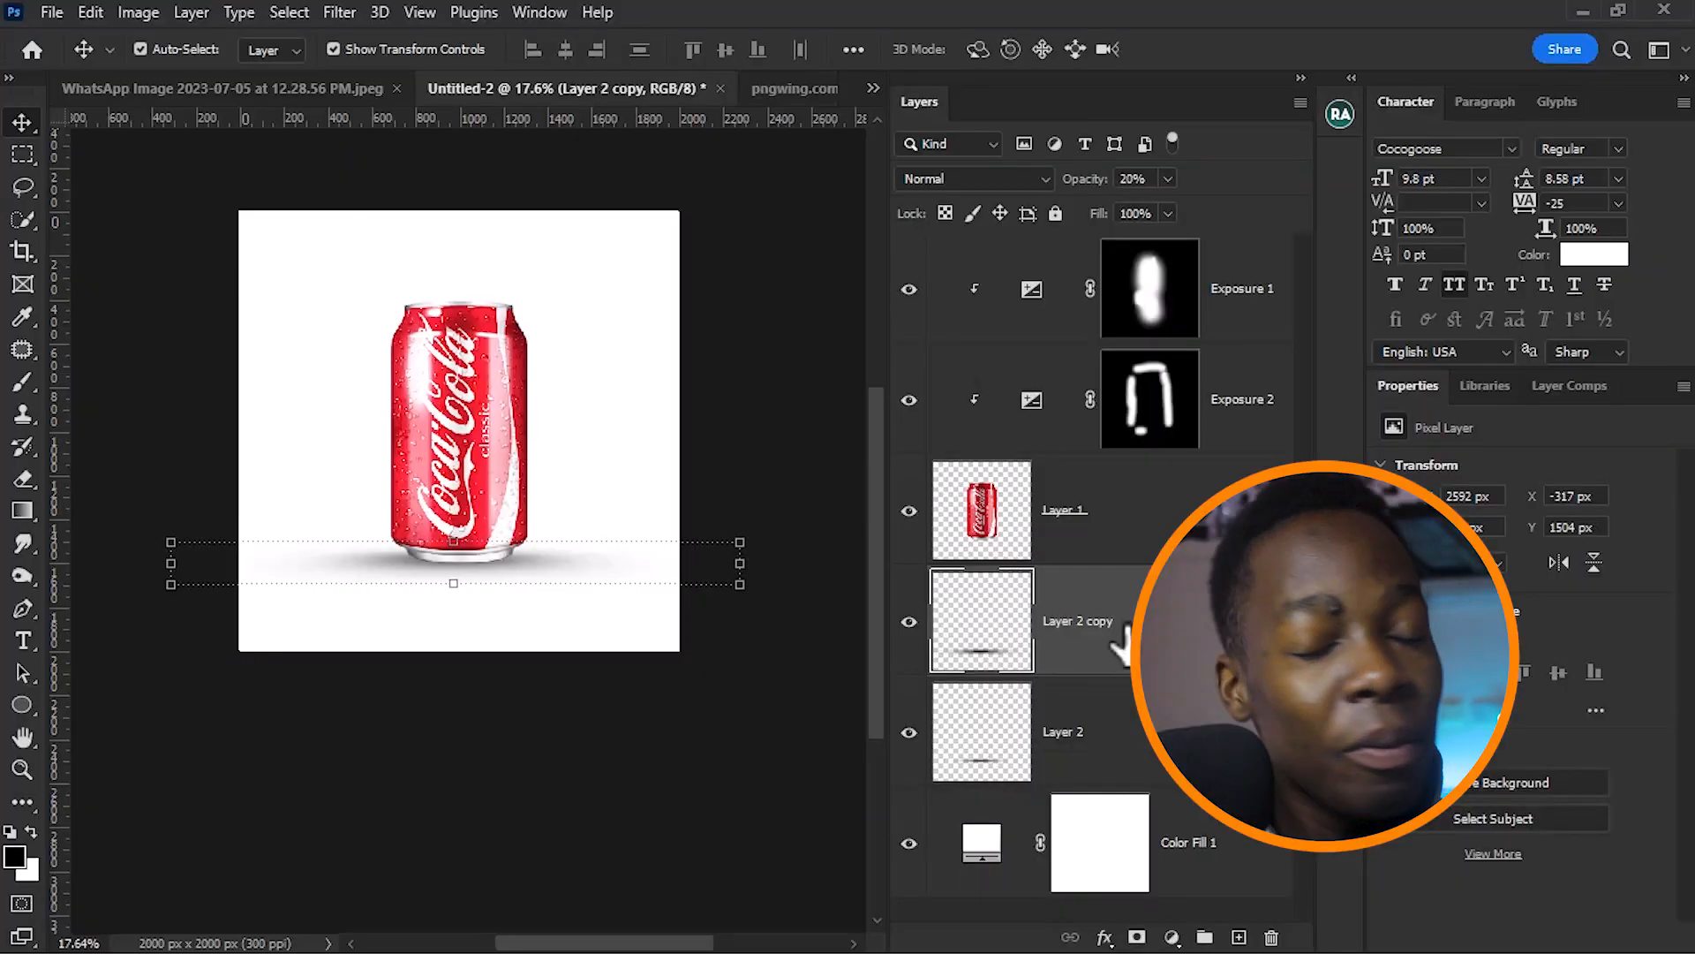
Duplicate the can layer and place the copy below both shadow layers, just above Color Fill 1
click(1126, 525)
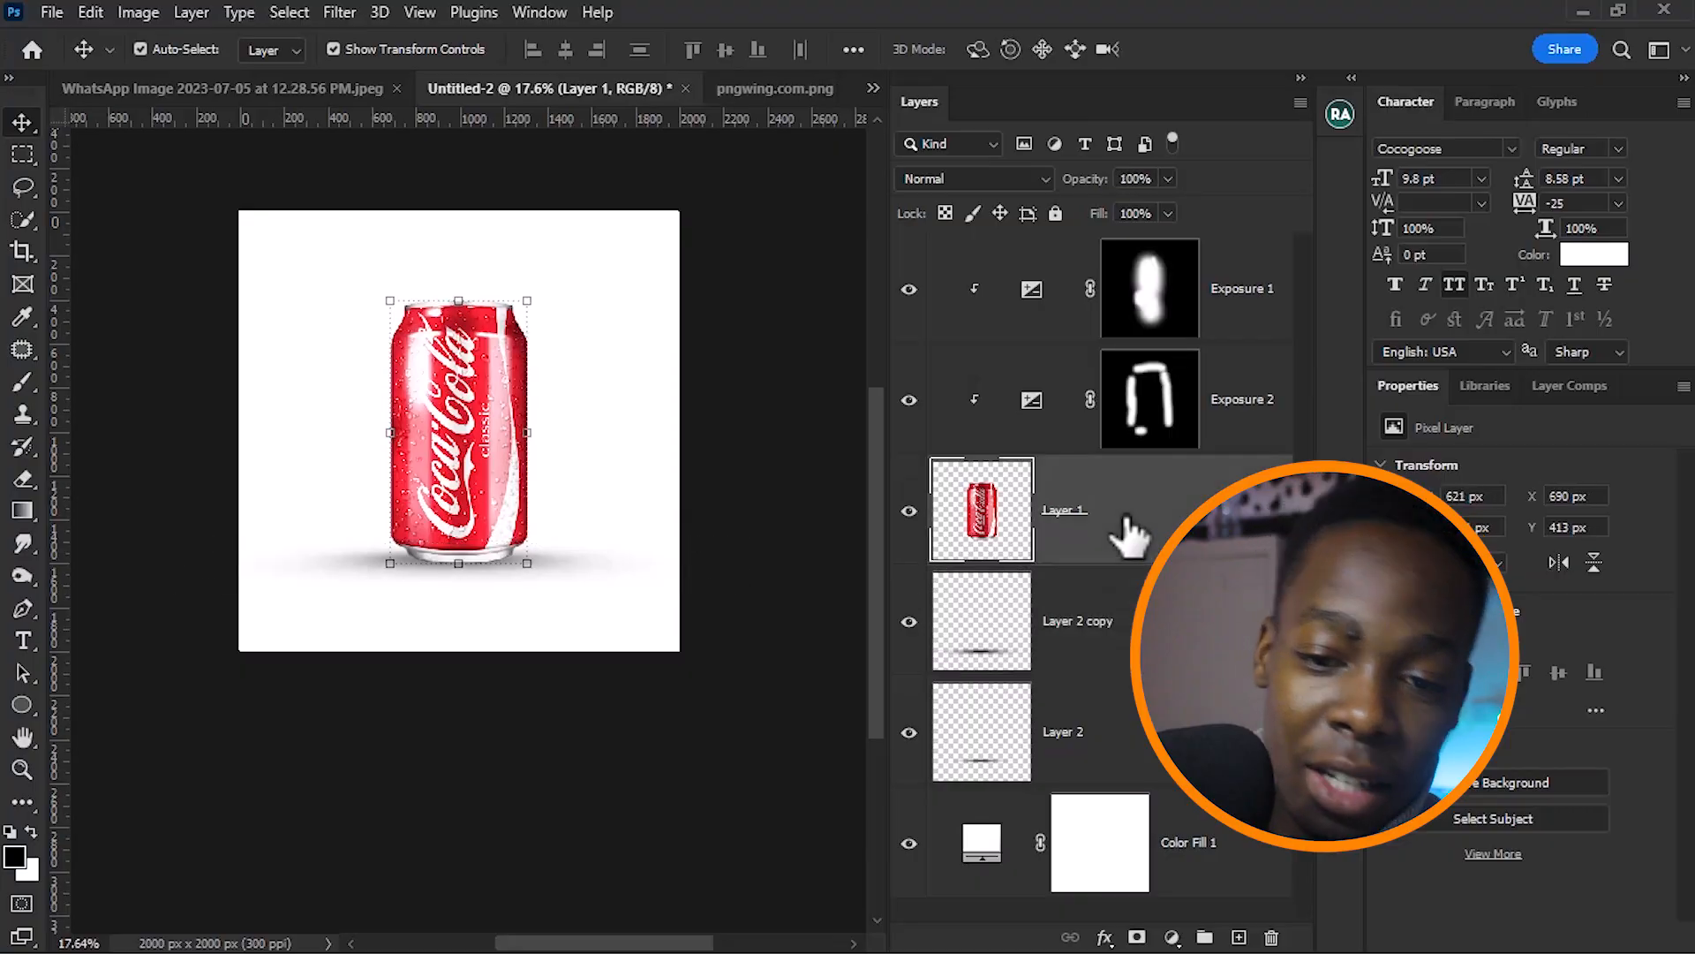
key(ctrl+j)
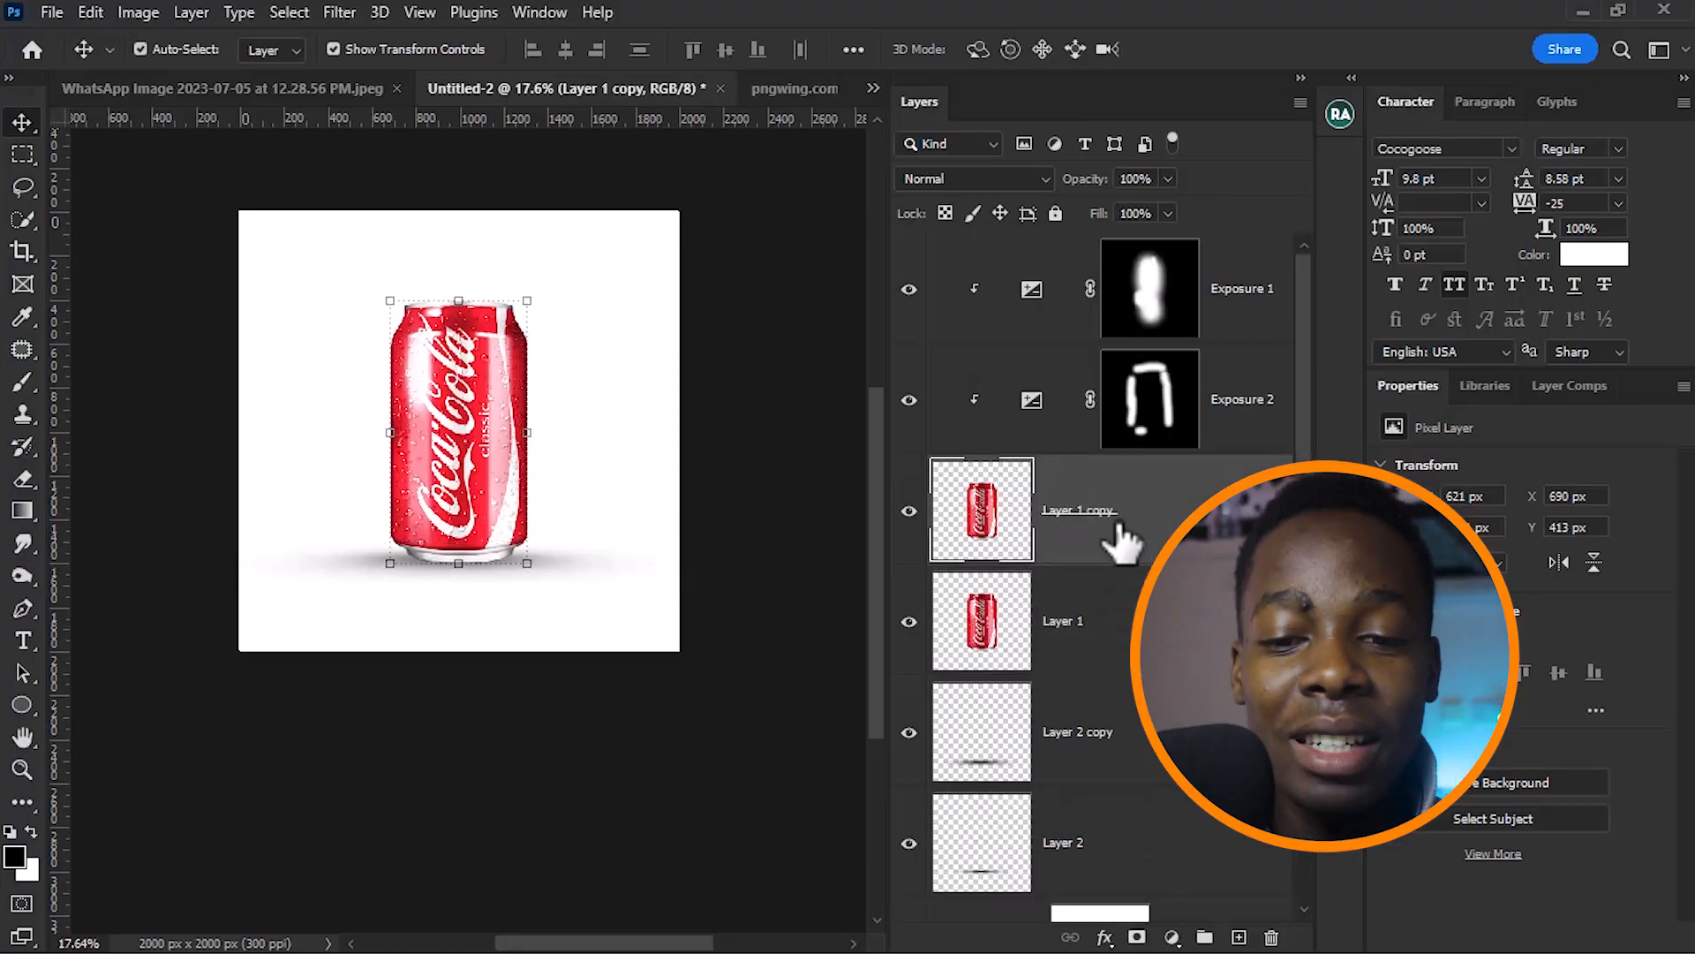
scroll(1120, 545, down, 2)
drag(1145, 439, 1135, 783)
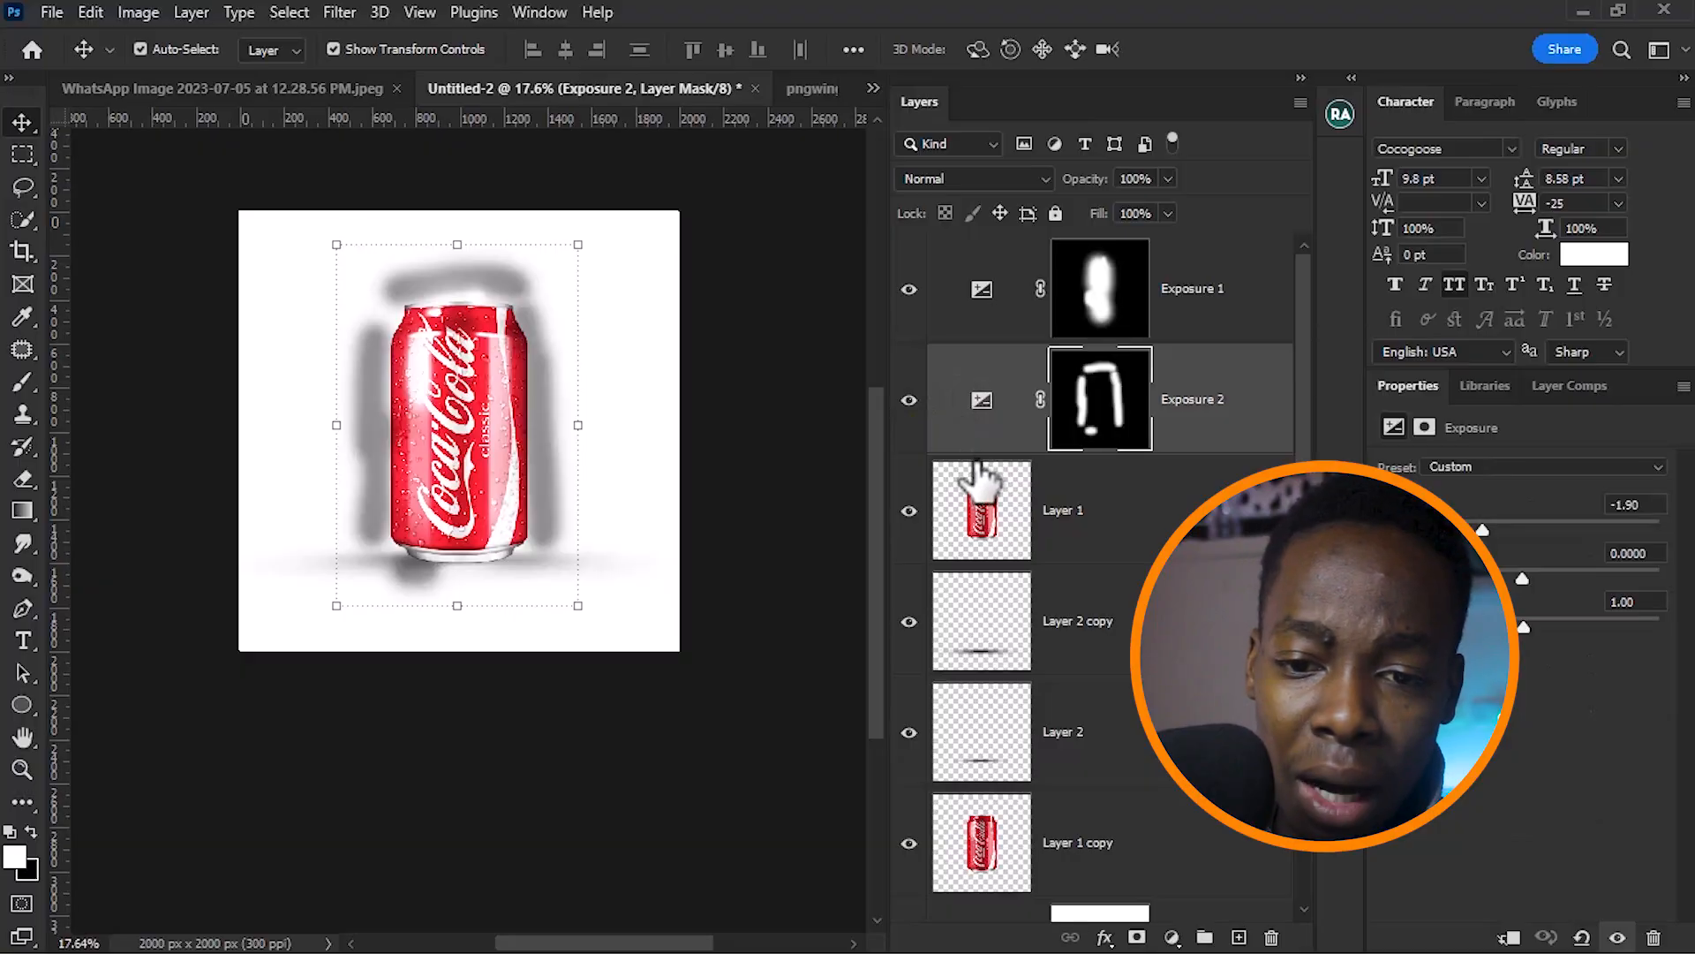
Clip the Exposure 2 and Exposure 1 adjustment layers to the original can on Layer 1
key(ctrl+plus)
click(984, 481)
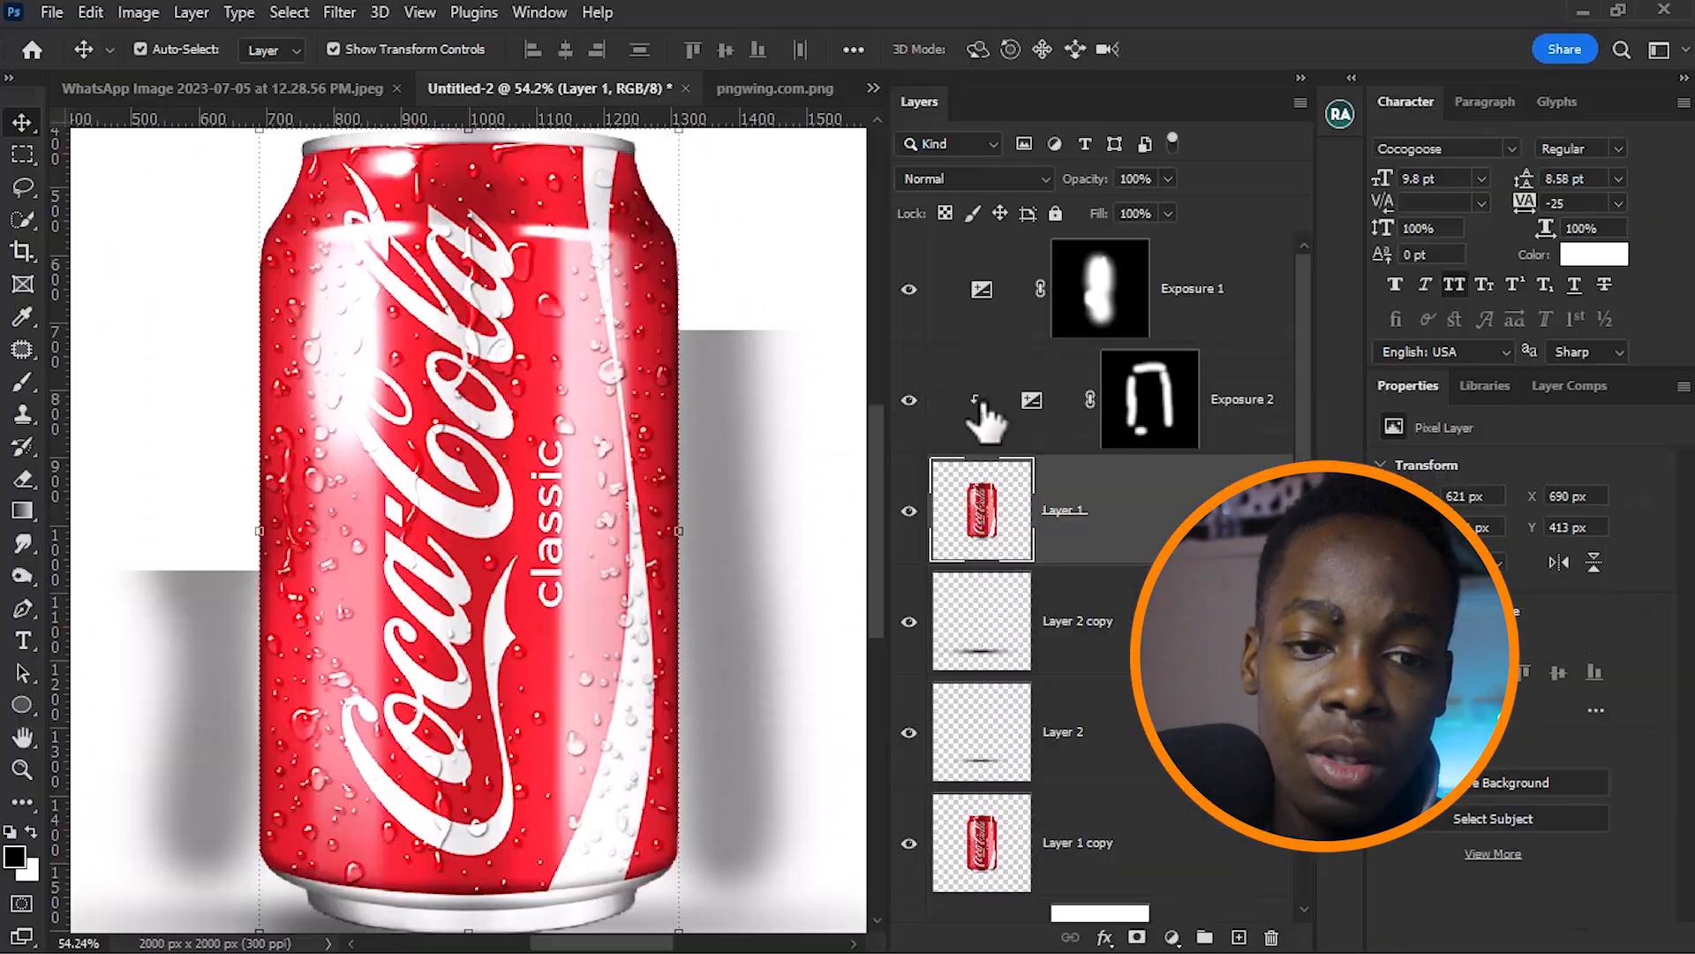
alt+click(978, 405)
click(975, 339)
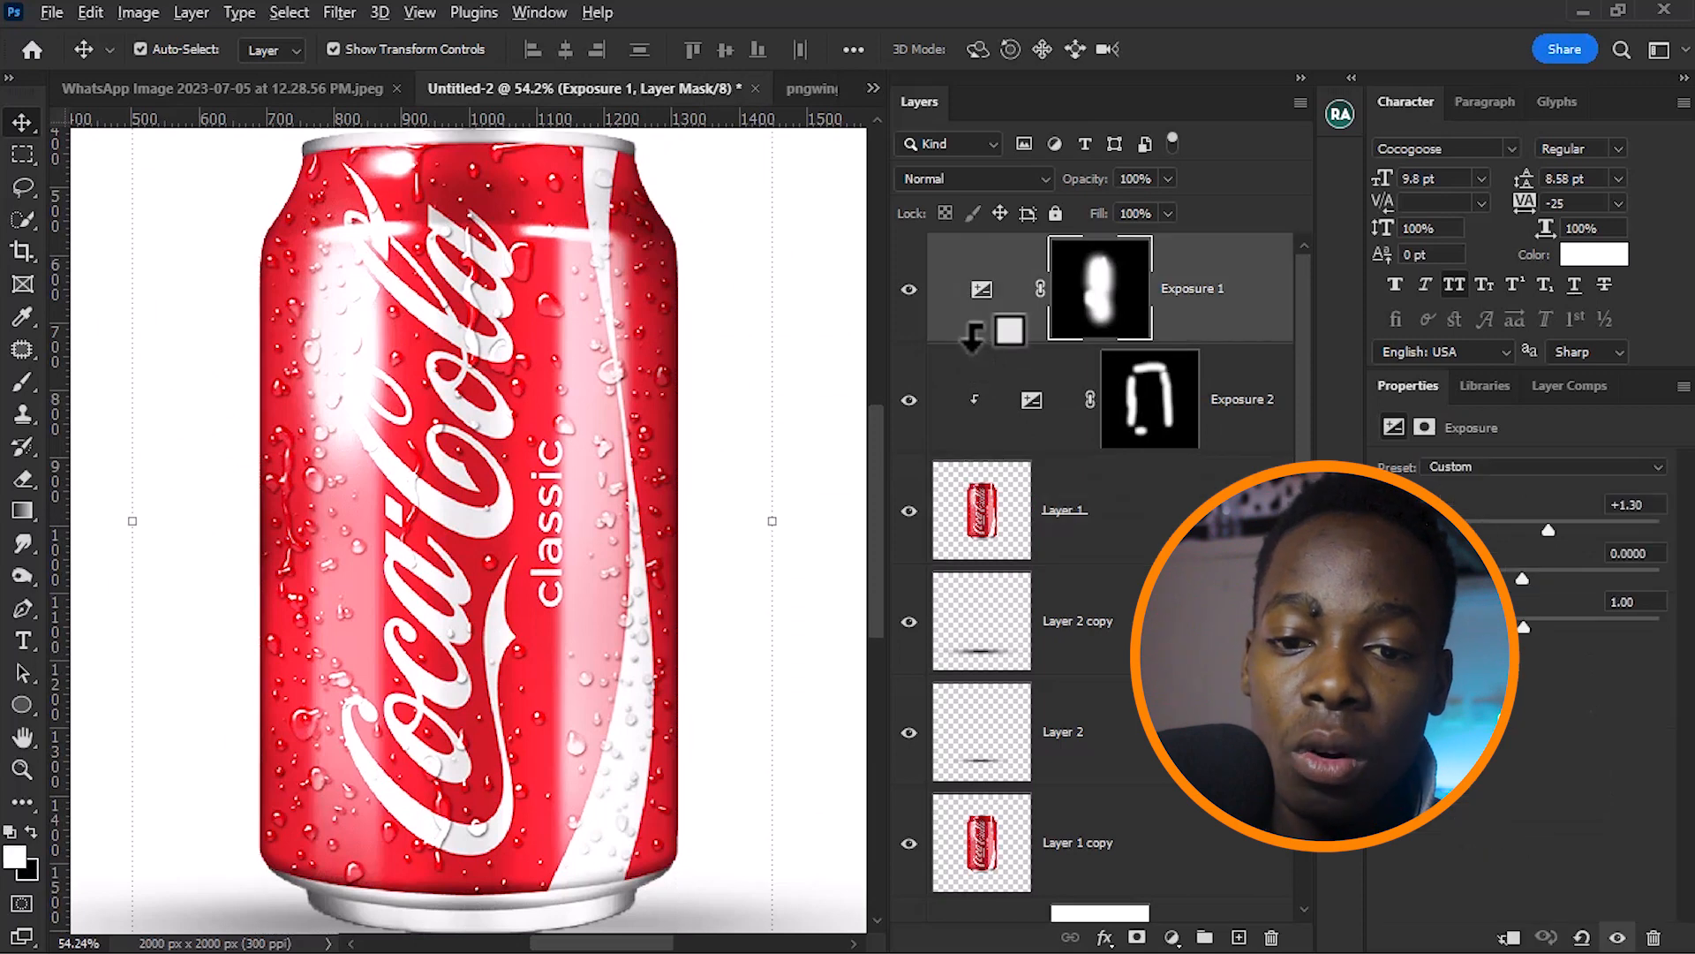
alt+click(976, 342)
Flip the Layer 1 copy can horizontally and move it straight down 1191 px so it meets the original can's base
scroll(989, 521, down, 2)
scroll(563, 579, down, 3)
scroll(563, 592, down, 2)
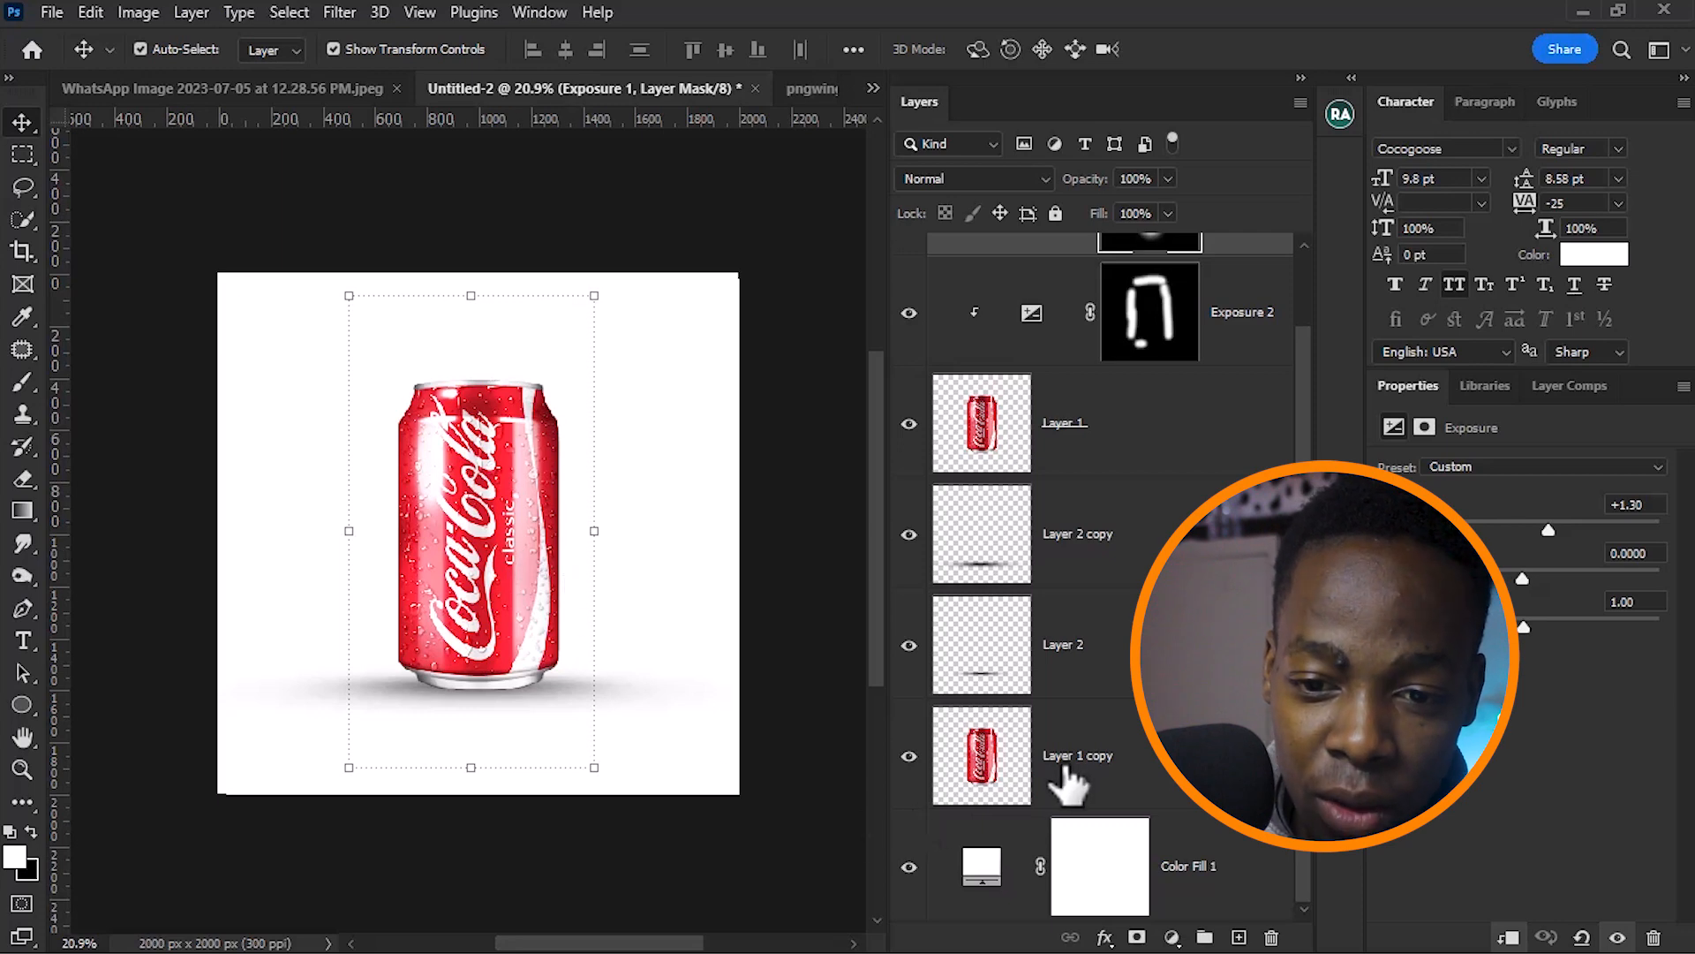
click(1069, 778)
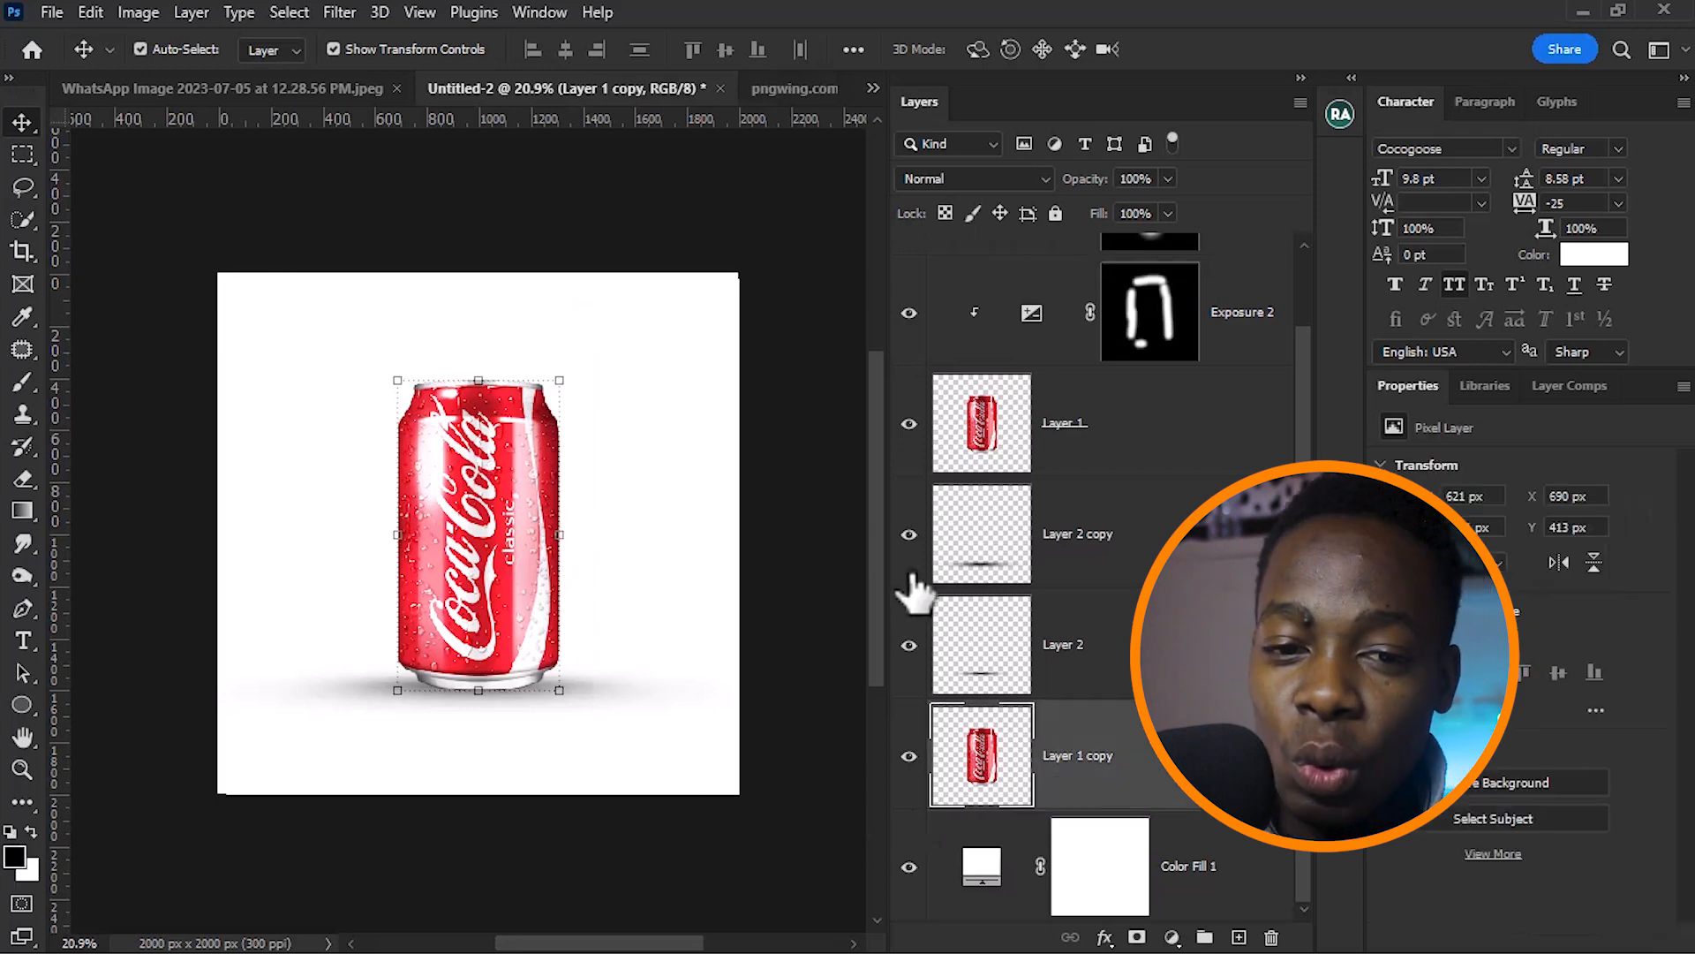
click(477, 379)
right_click(454, 378)
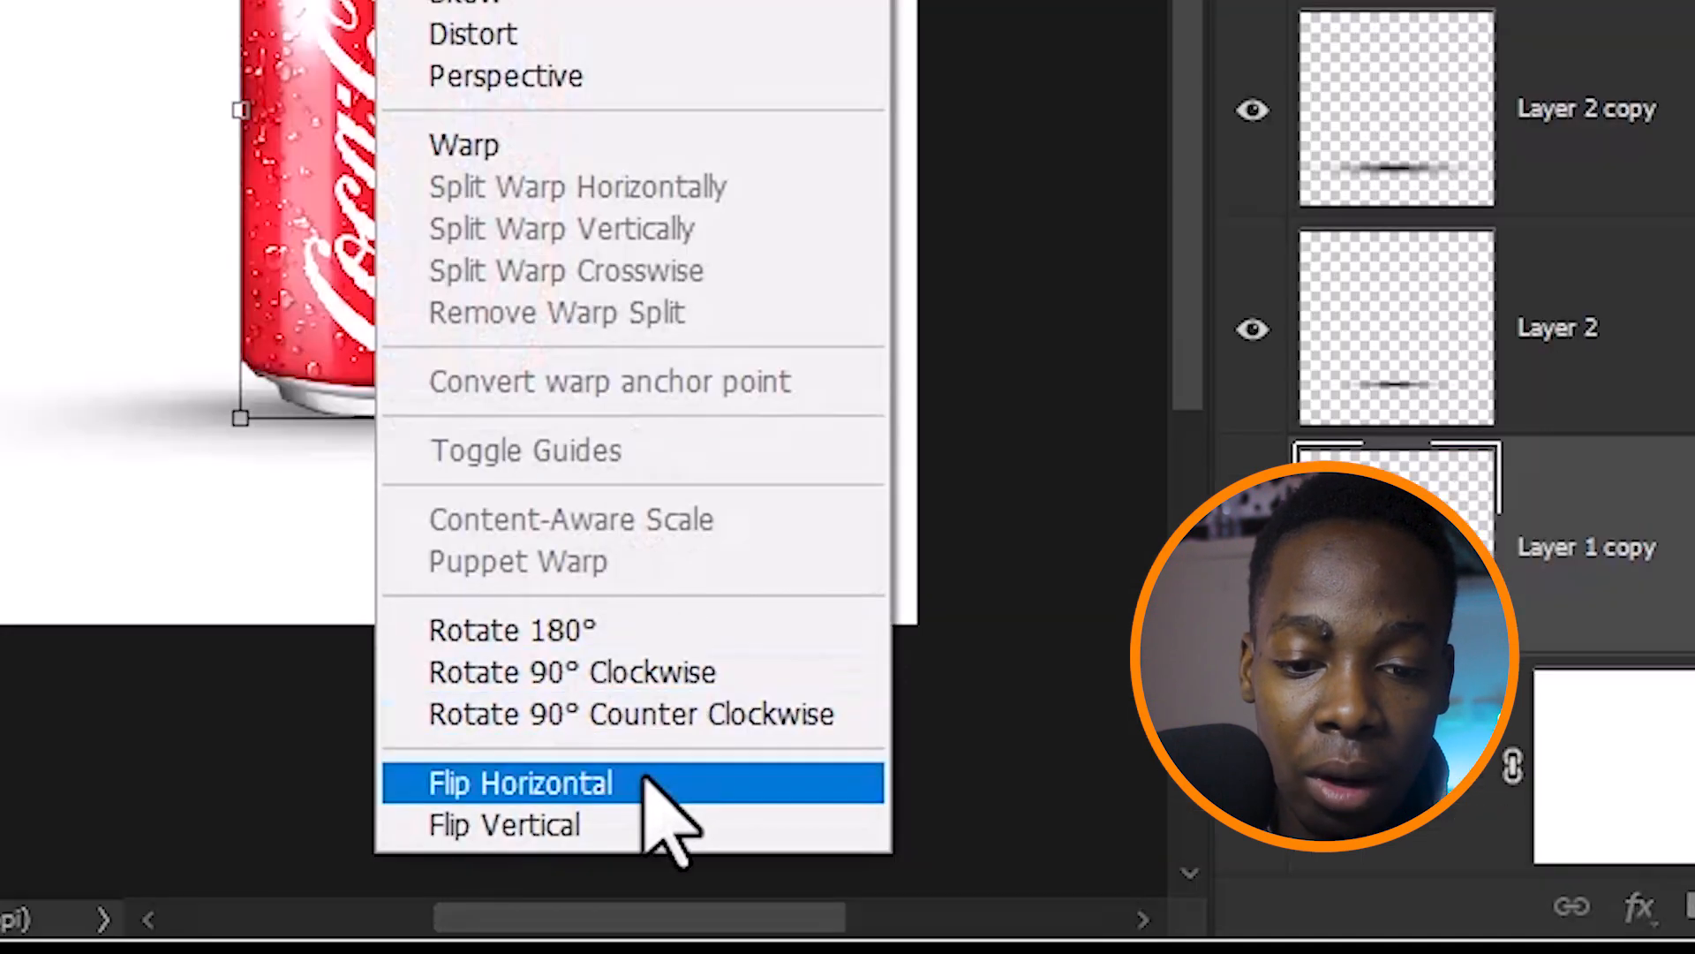
click(648, 780)
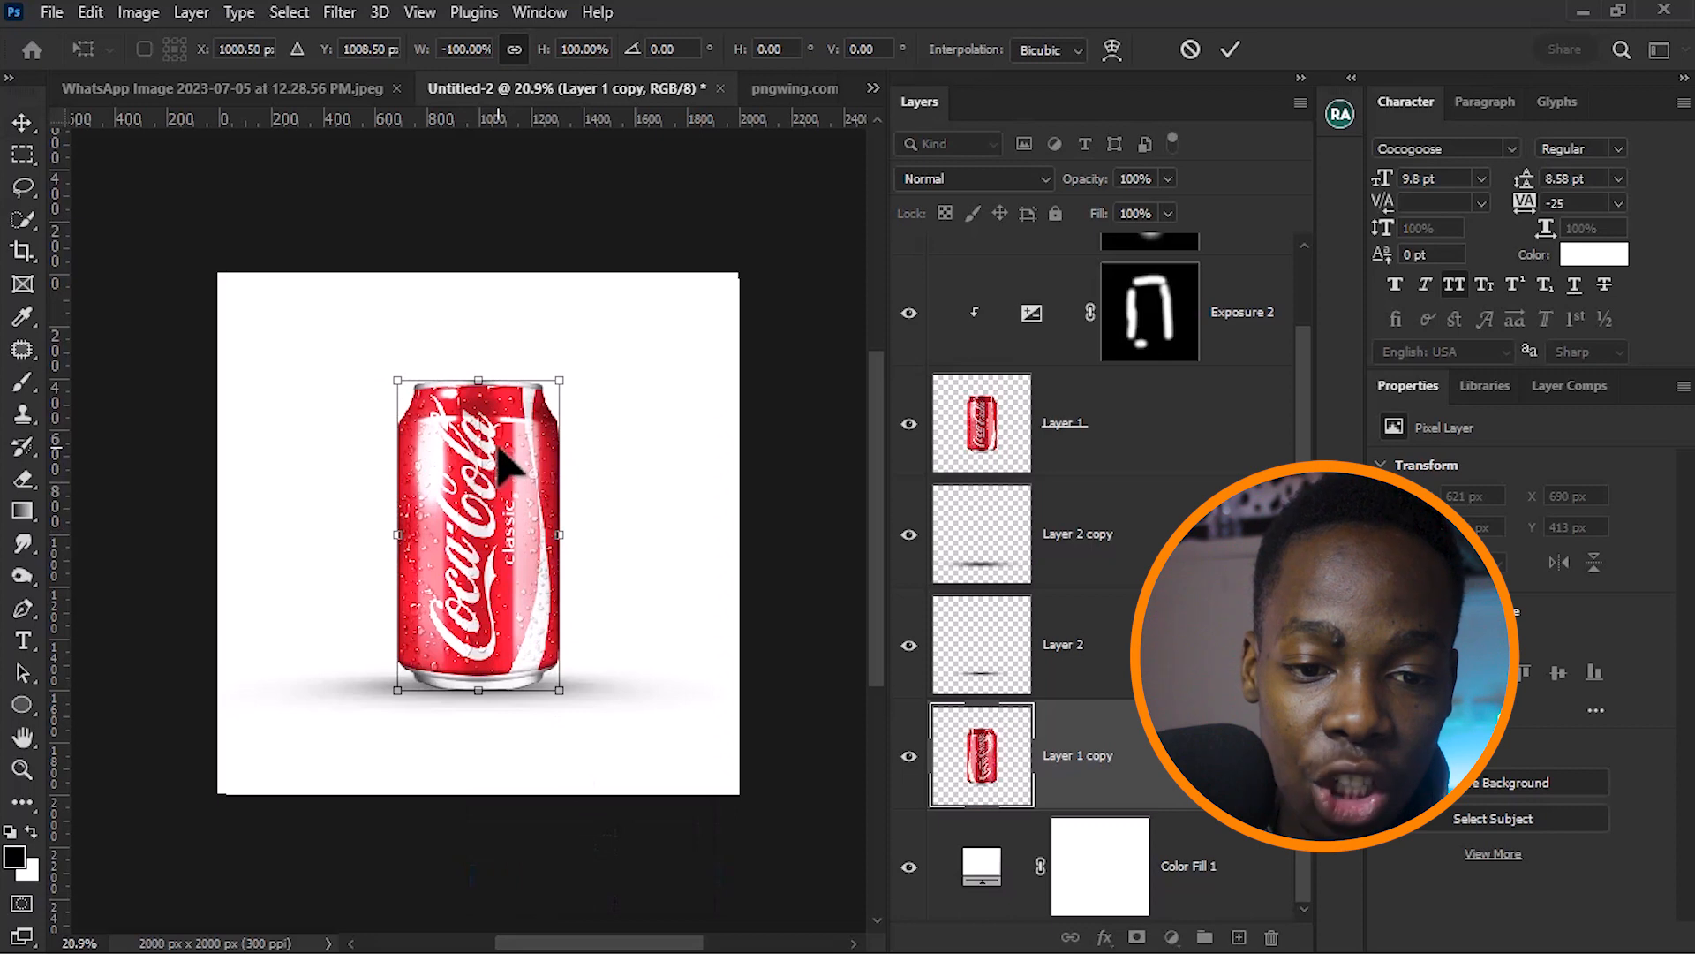
drag(508, 464, 496, 761)
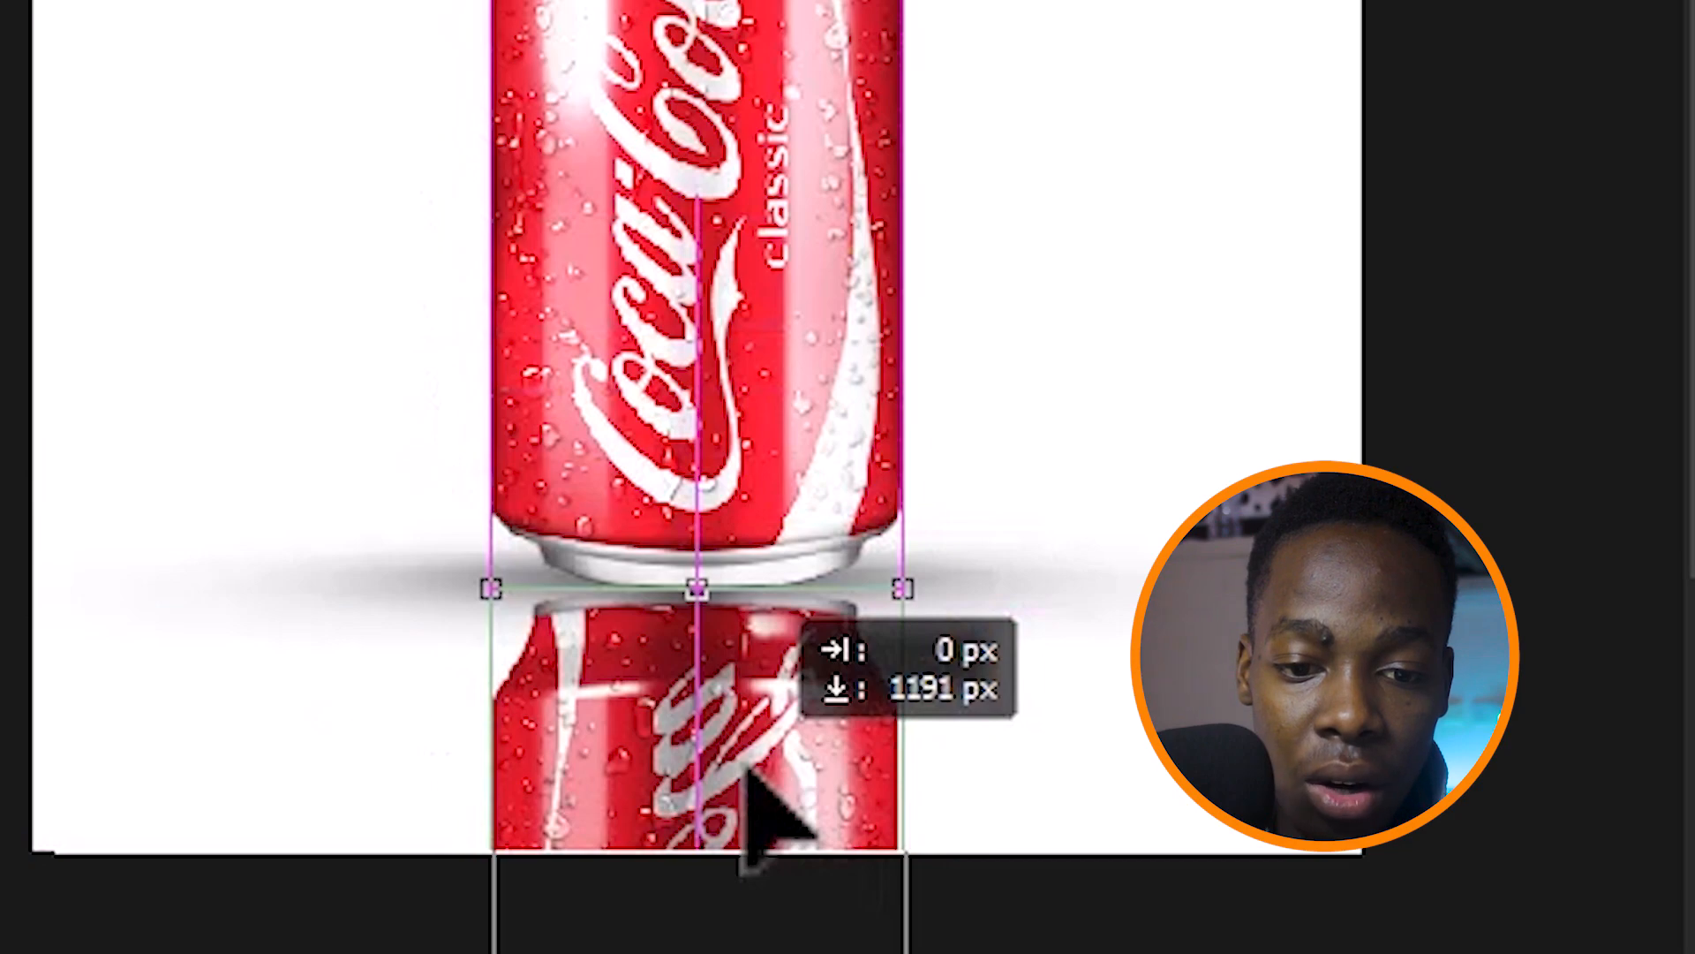
drag(745, 773, 744, 771)
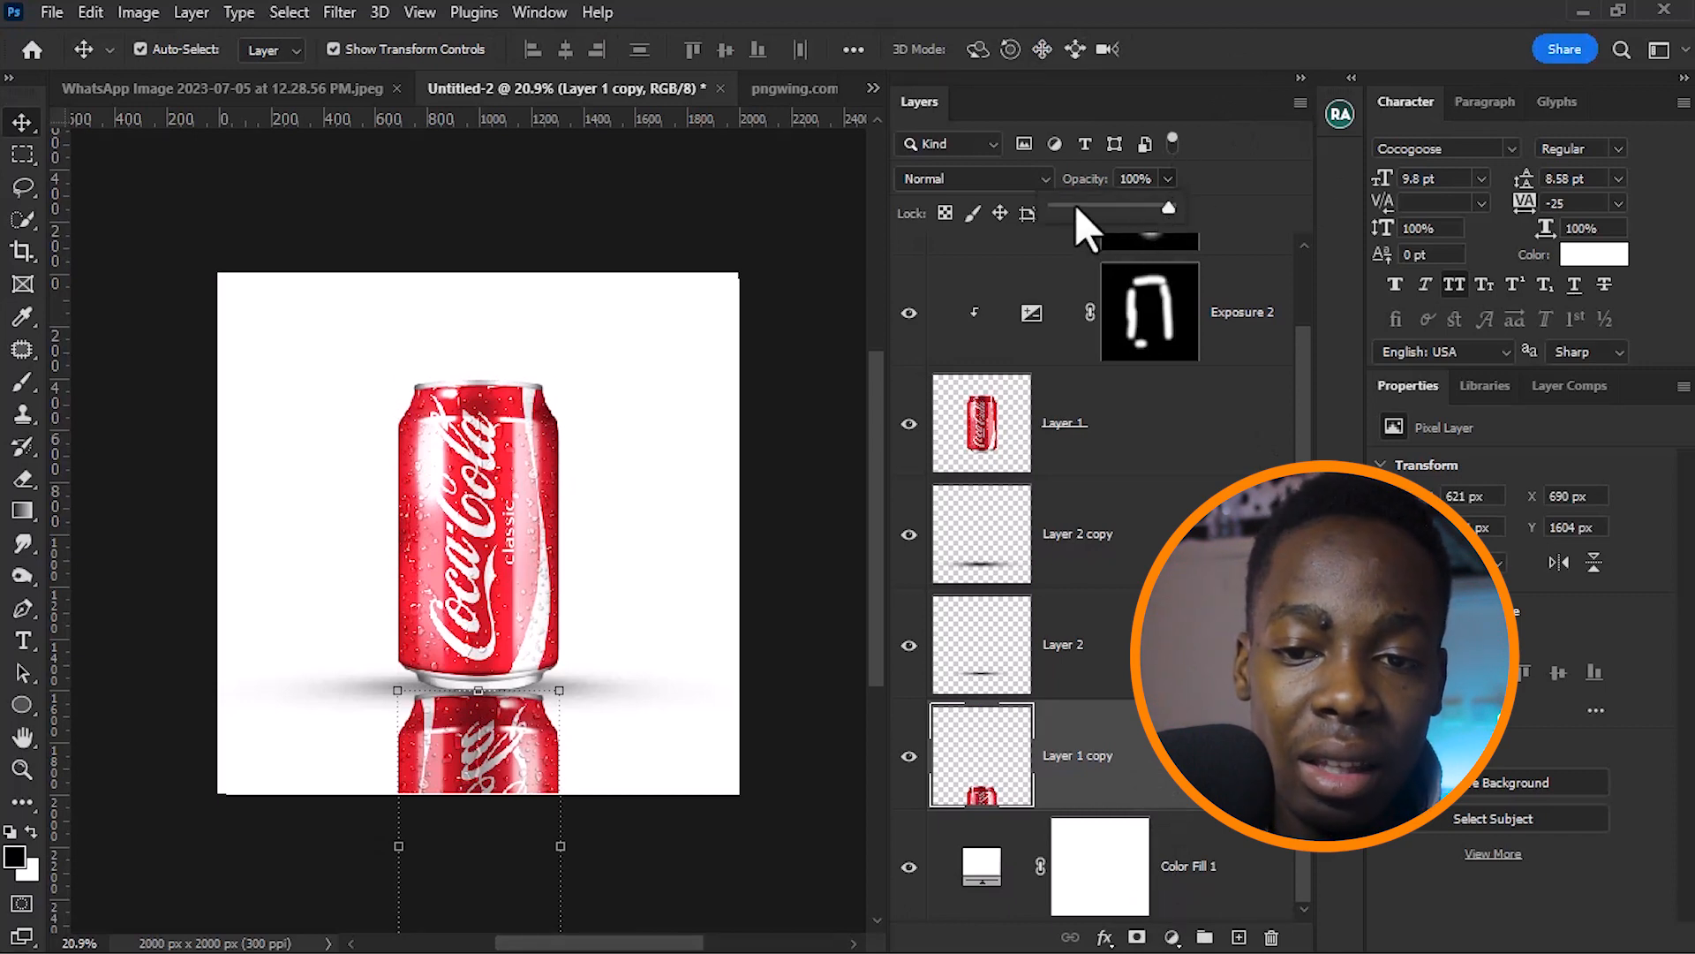
Add a linear white-to-transparent gradient fill at 90° directly above the Layer 1 copy reflection to fade it out
click(1075, 206)
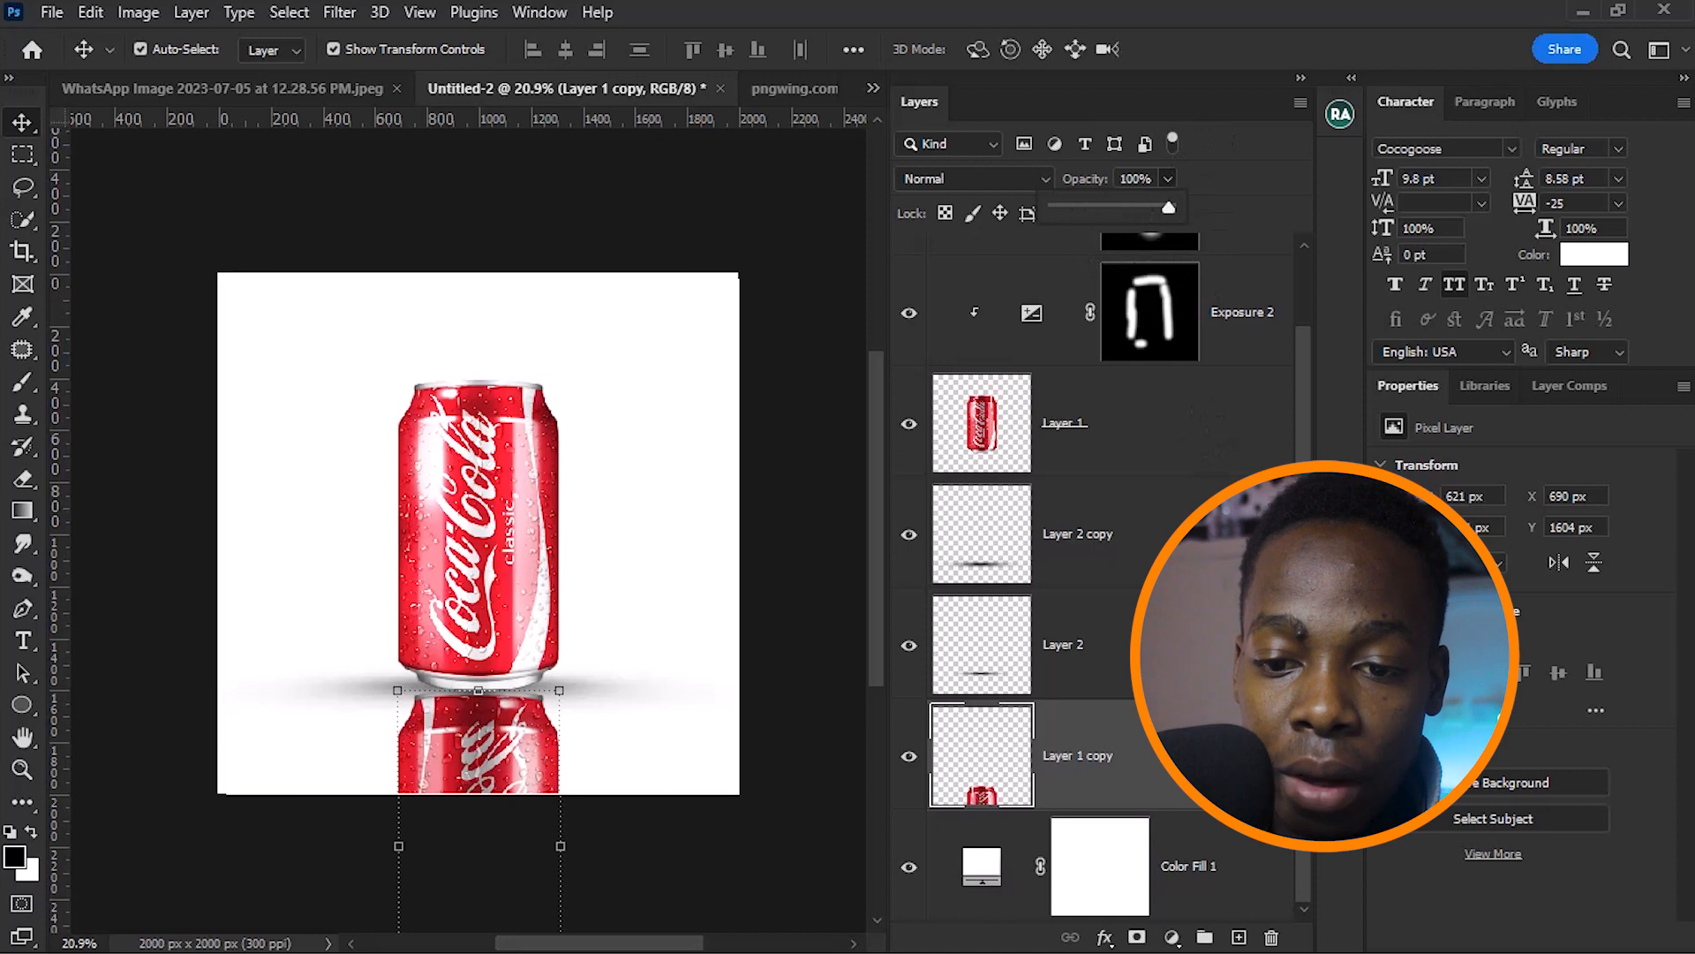
click(1171, 937)
click(1188, 518)
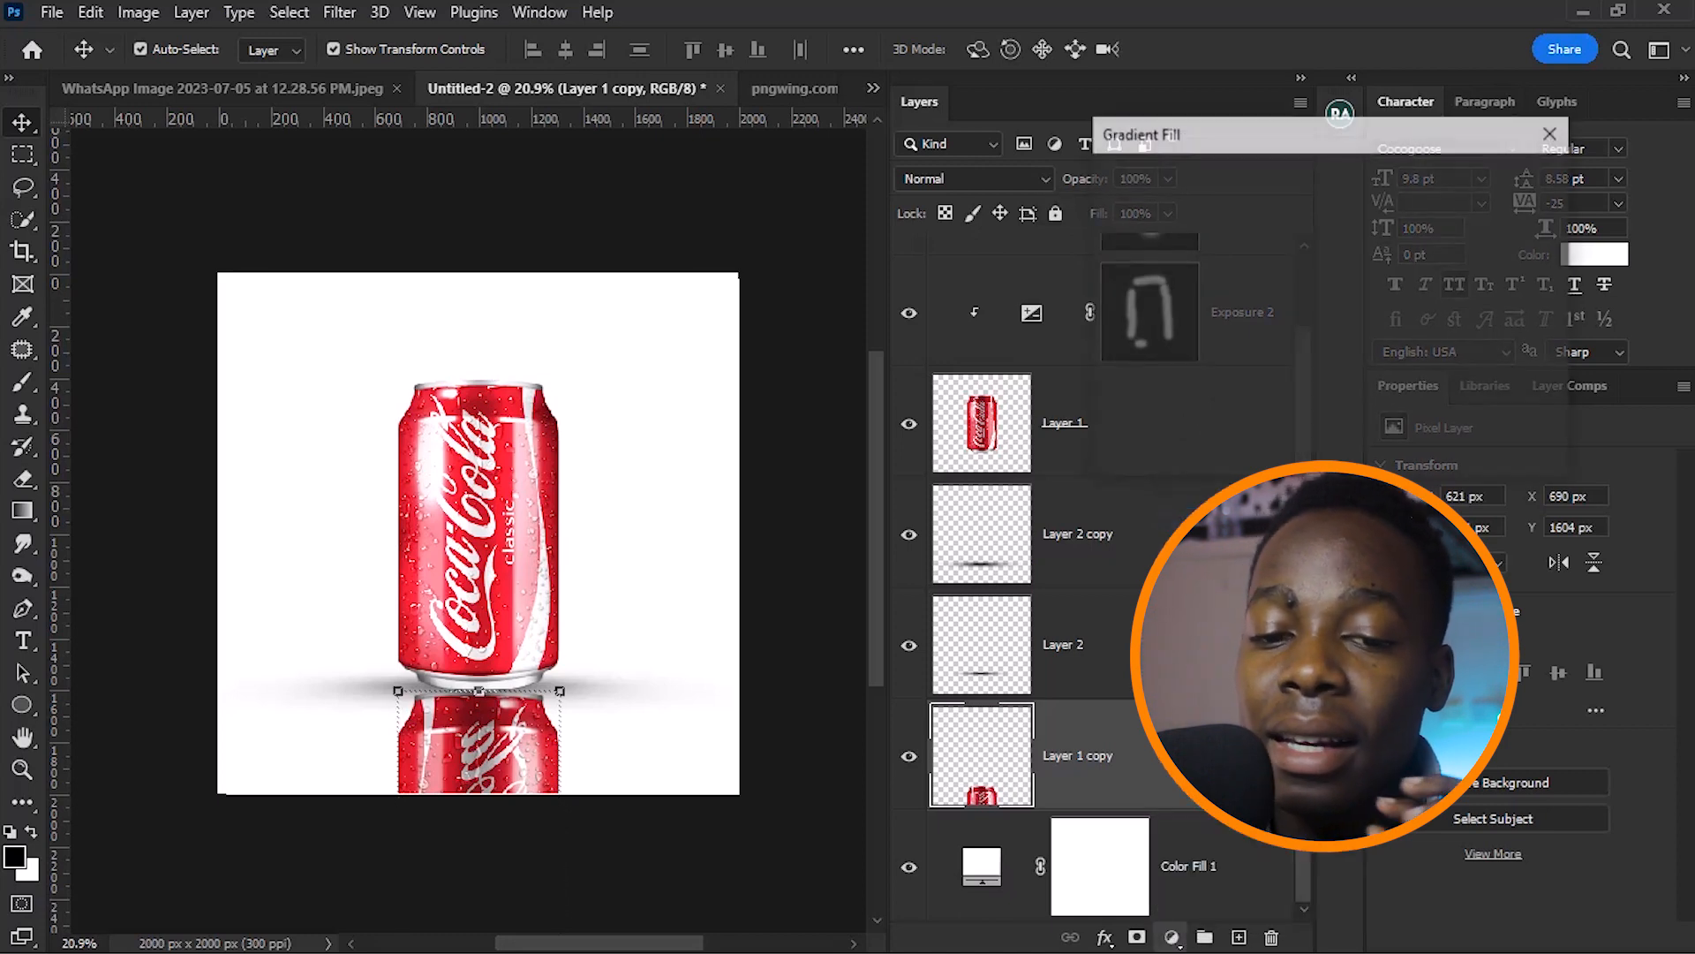
click(1249, 178)
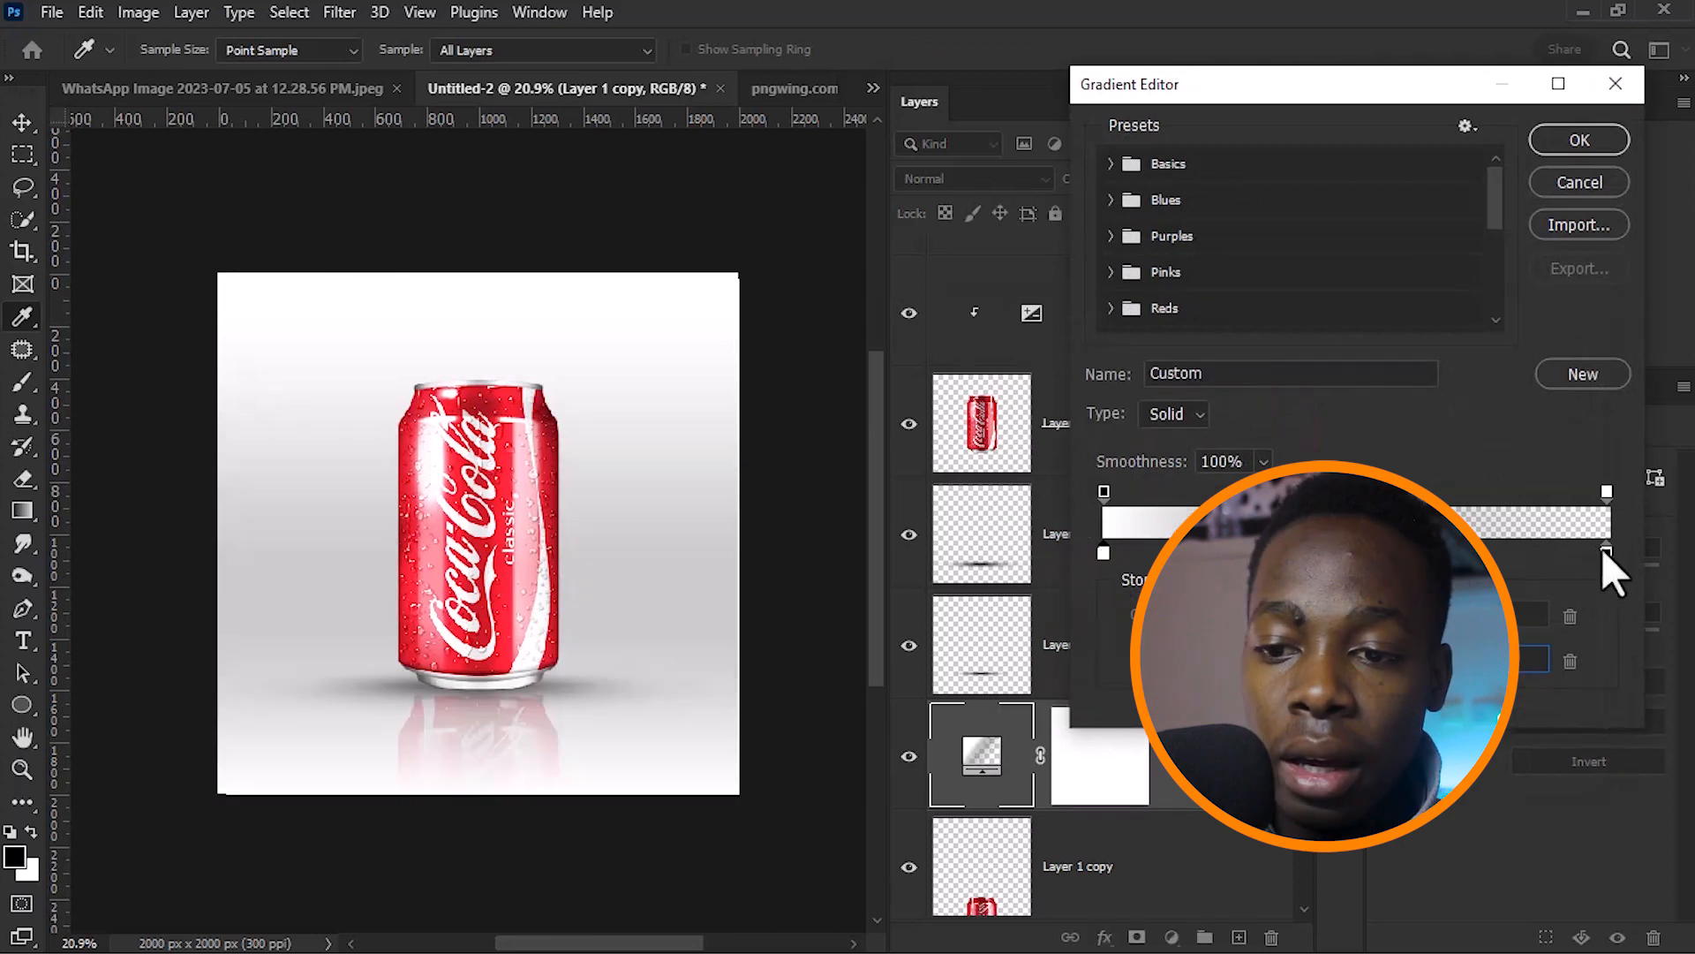
click(1608, 551)
click(1567, 664)
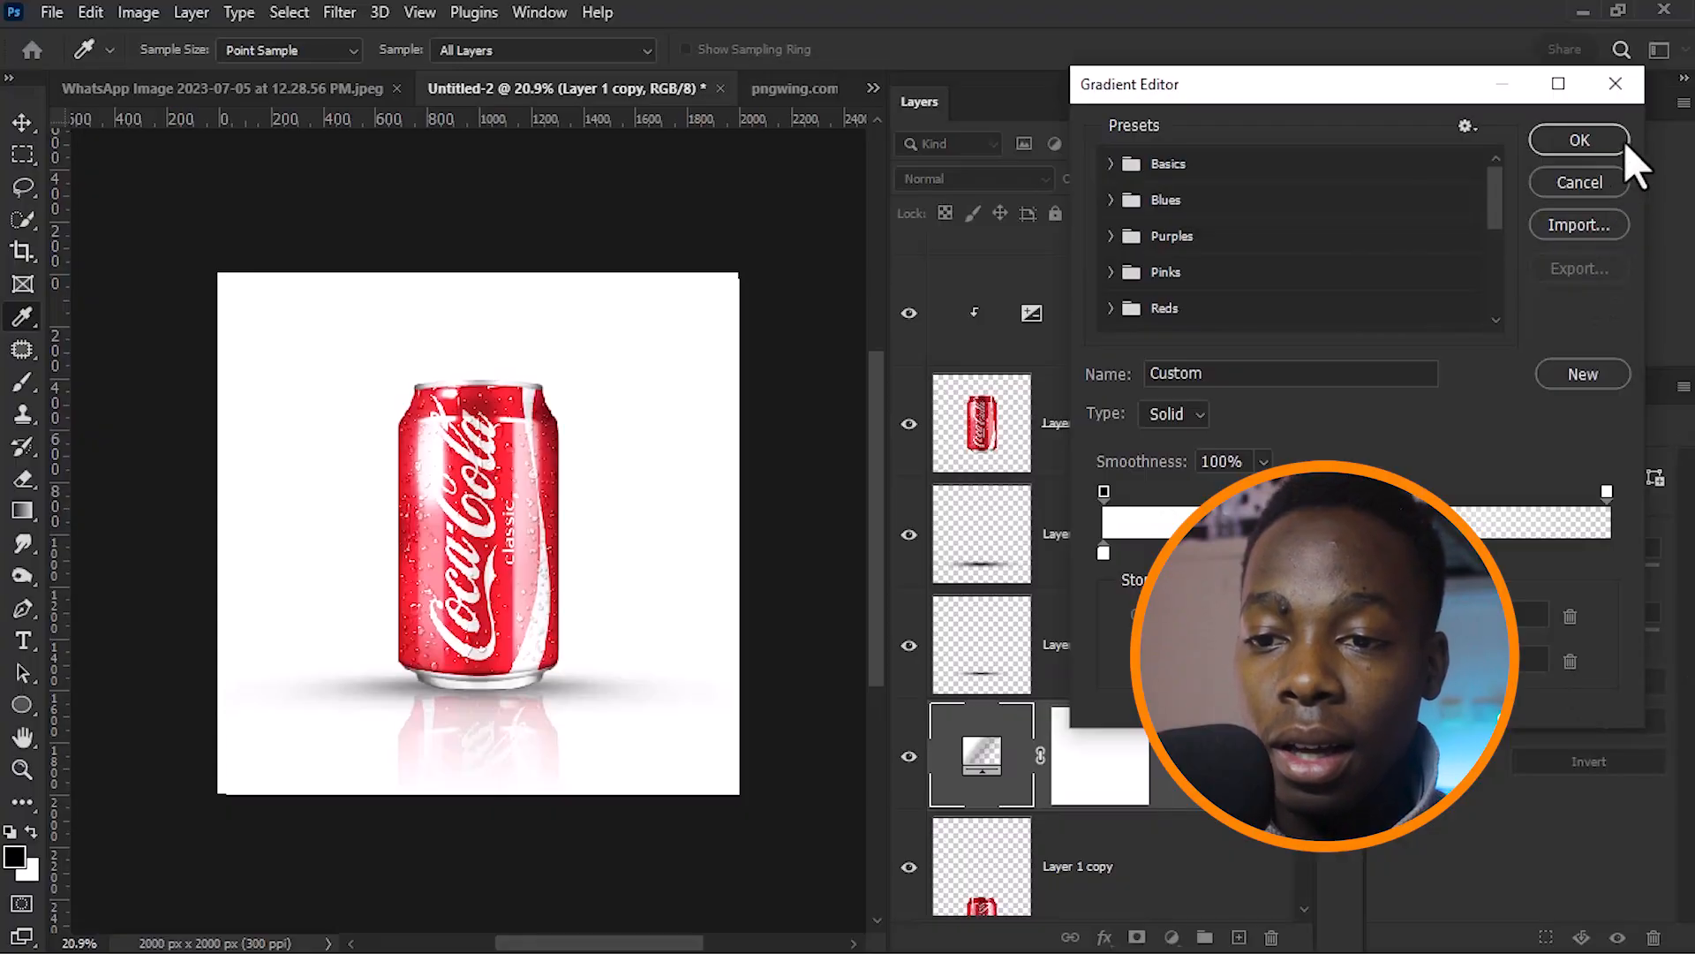
click(1623, 138)
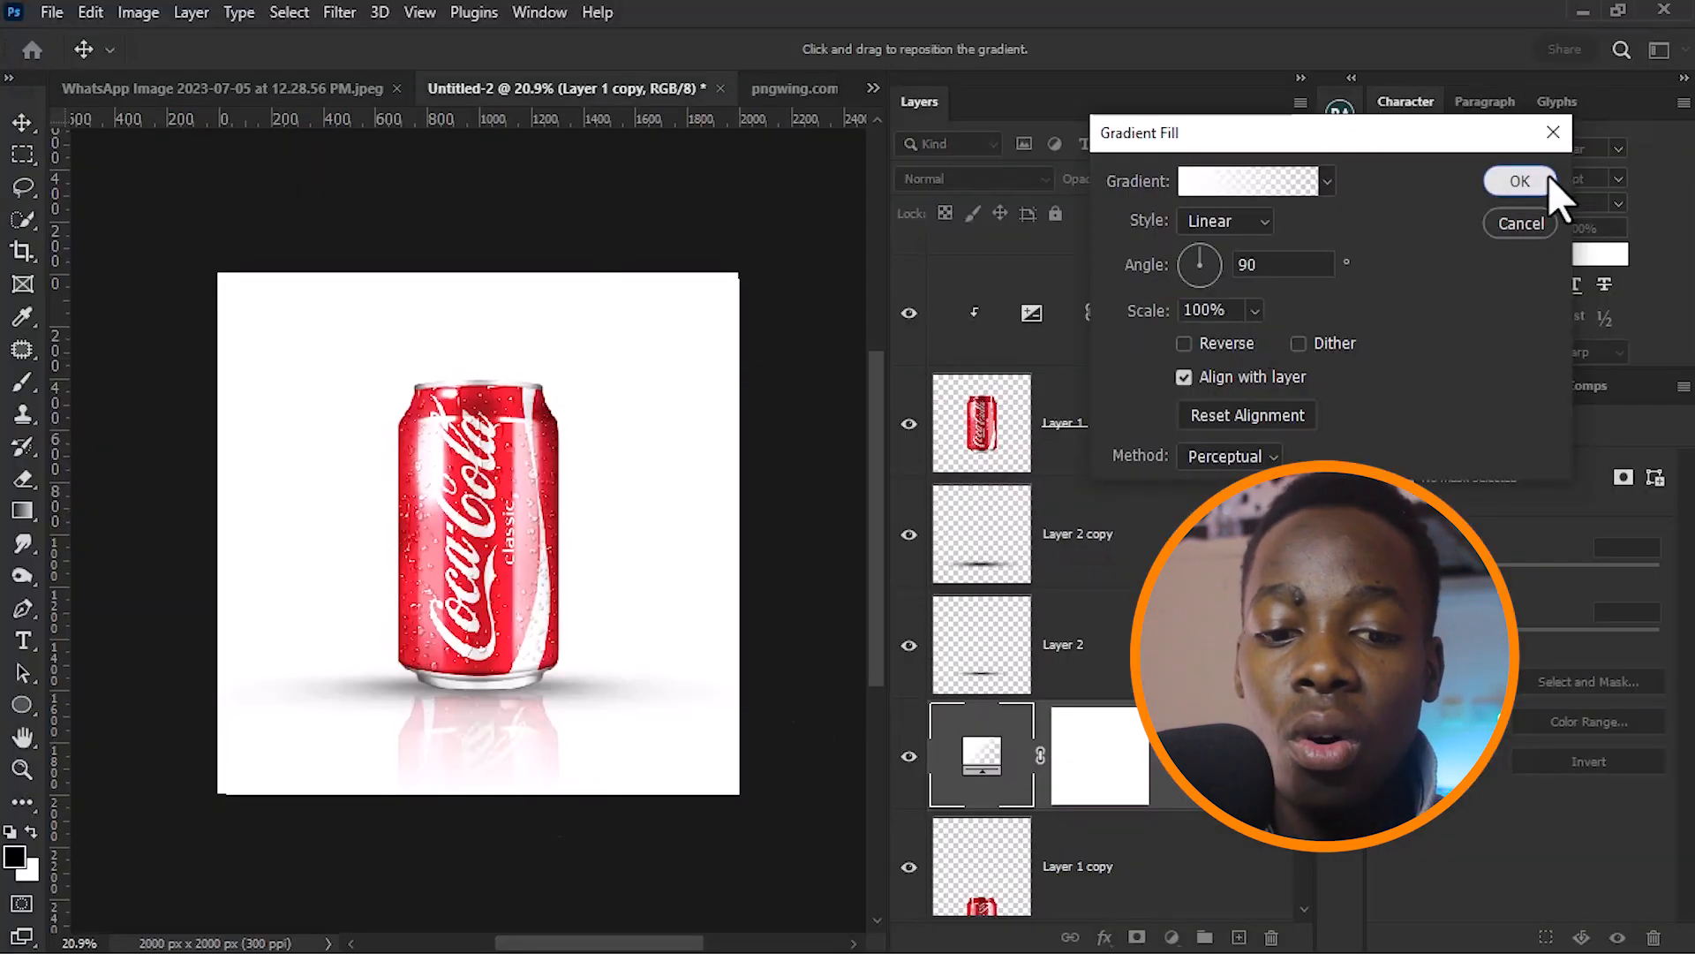
click(1548, 176)
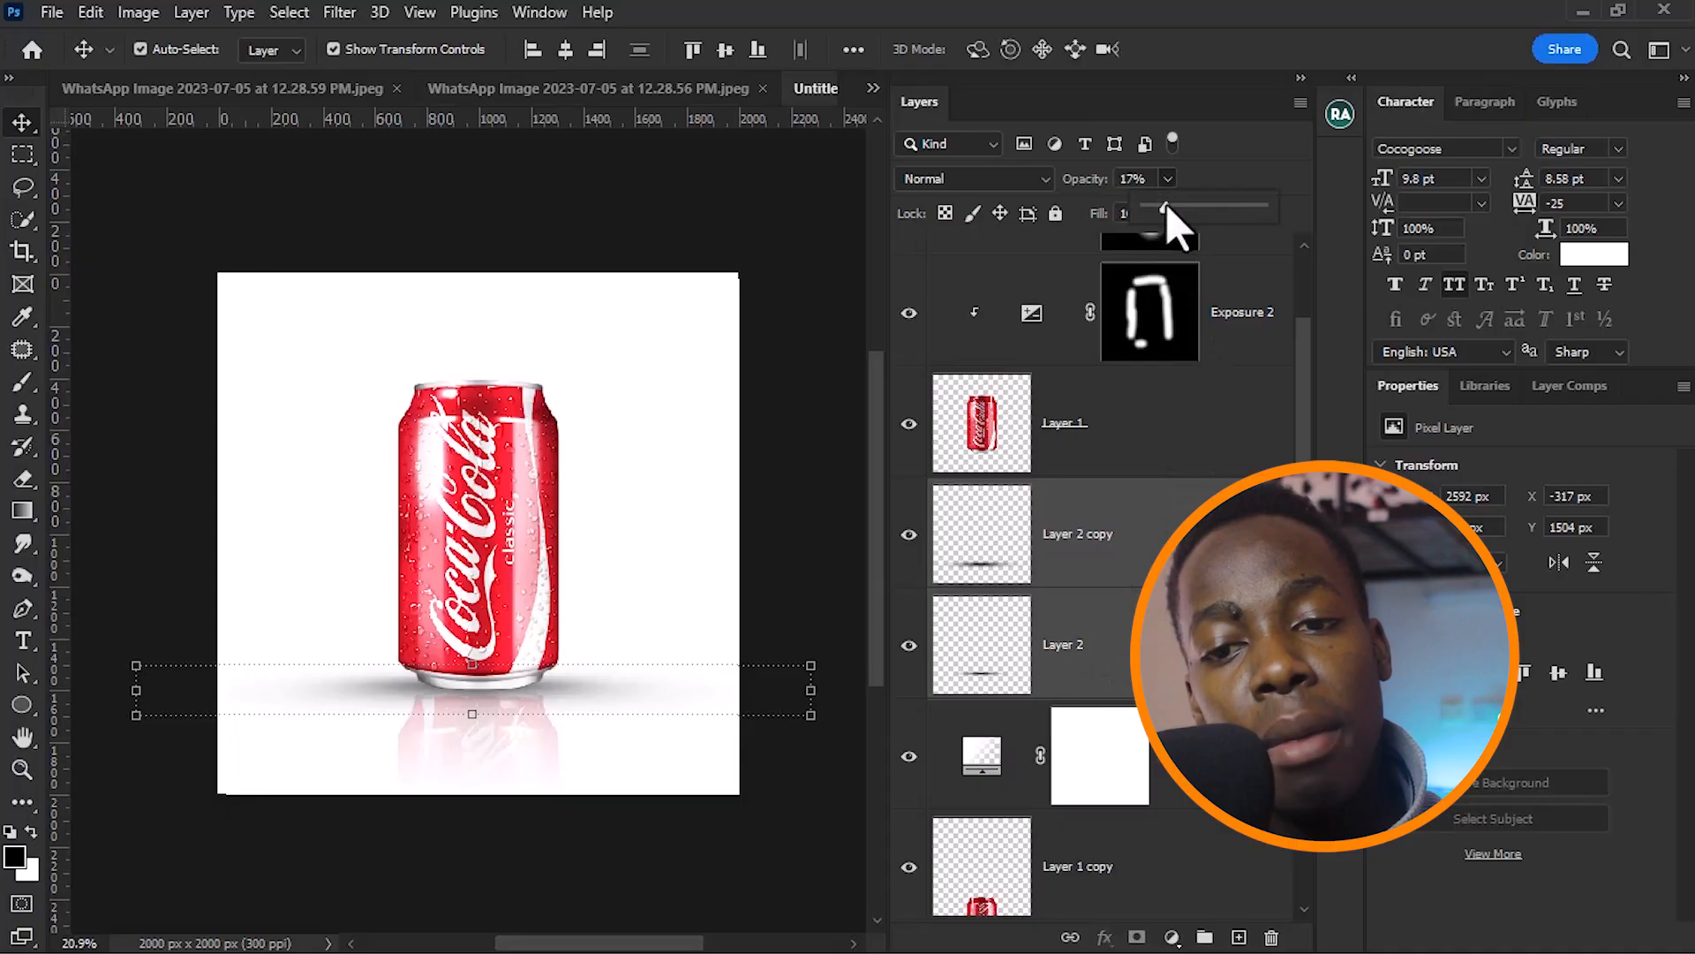
Adjust the opacity of the two shadow layers, bringing Layer 2 copy to 24%
drag(1168, 206, 1163, 207)
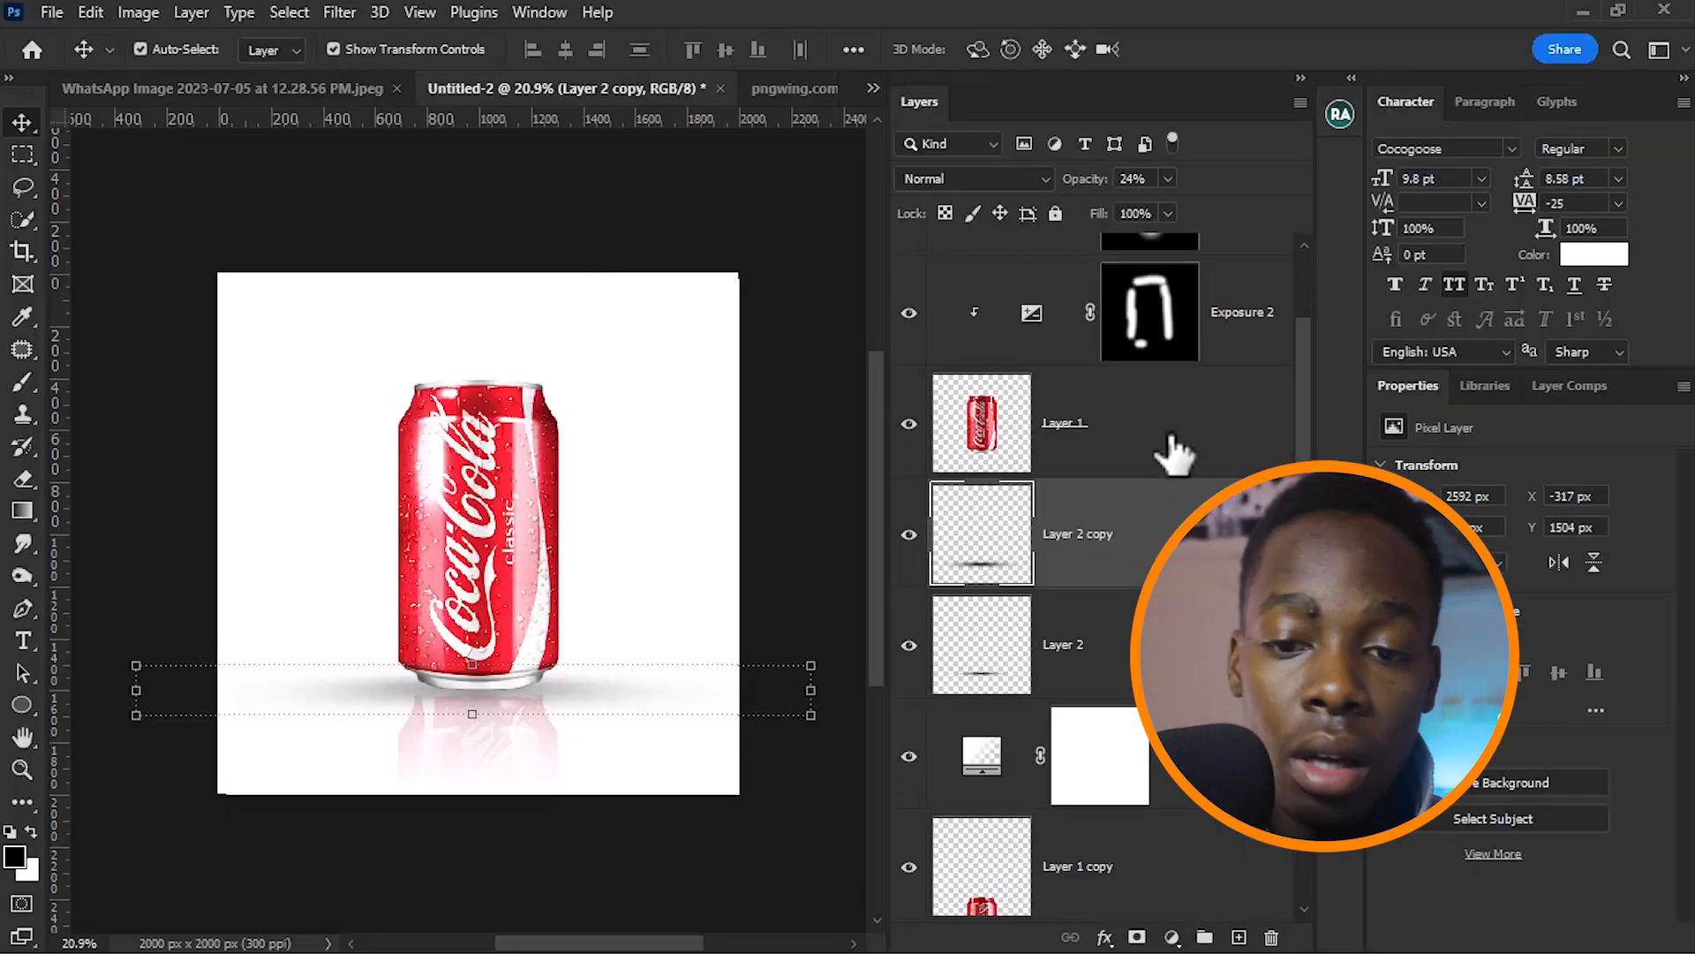
Add a layer mask to the original can on Layer 1
click(1175, 455)
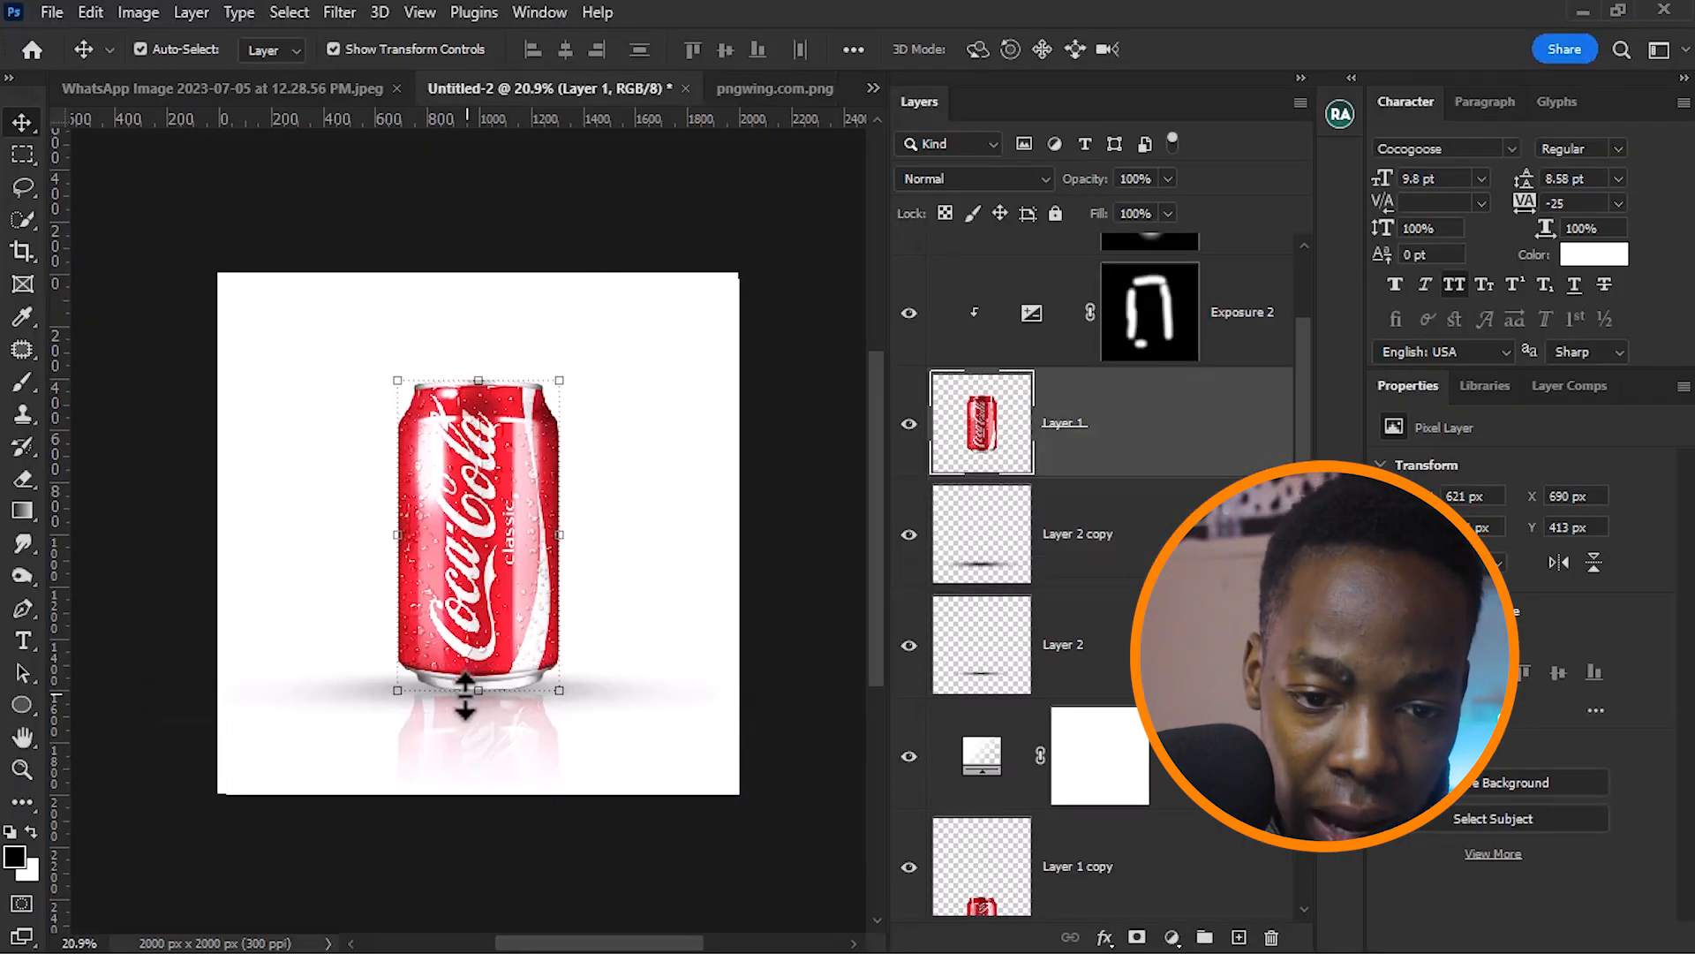
scroll(495, 693, up, 5)
scroll(497, 692, up, 5)
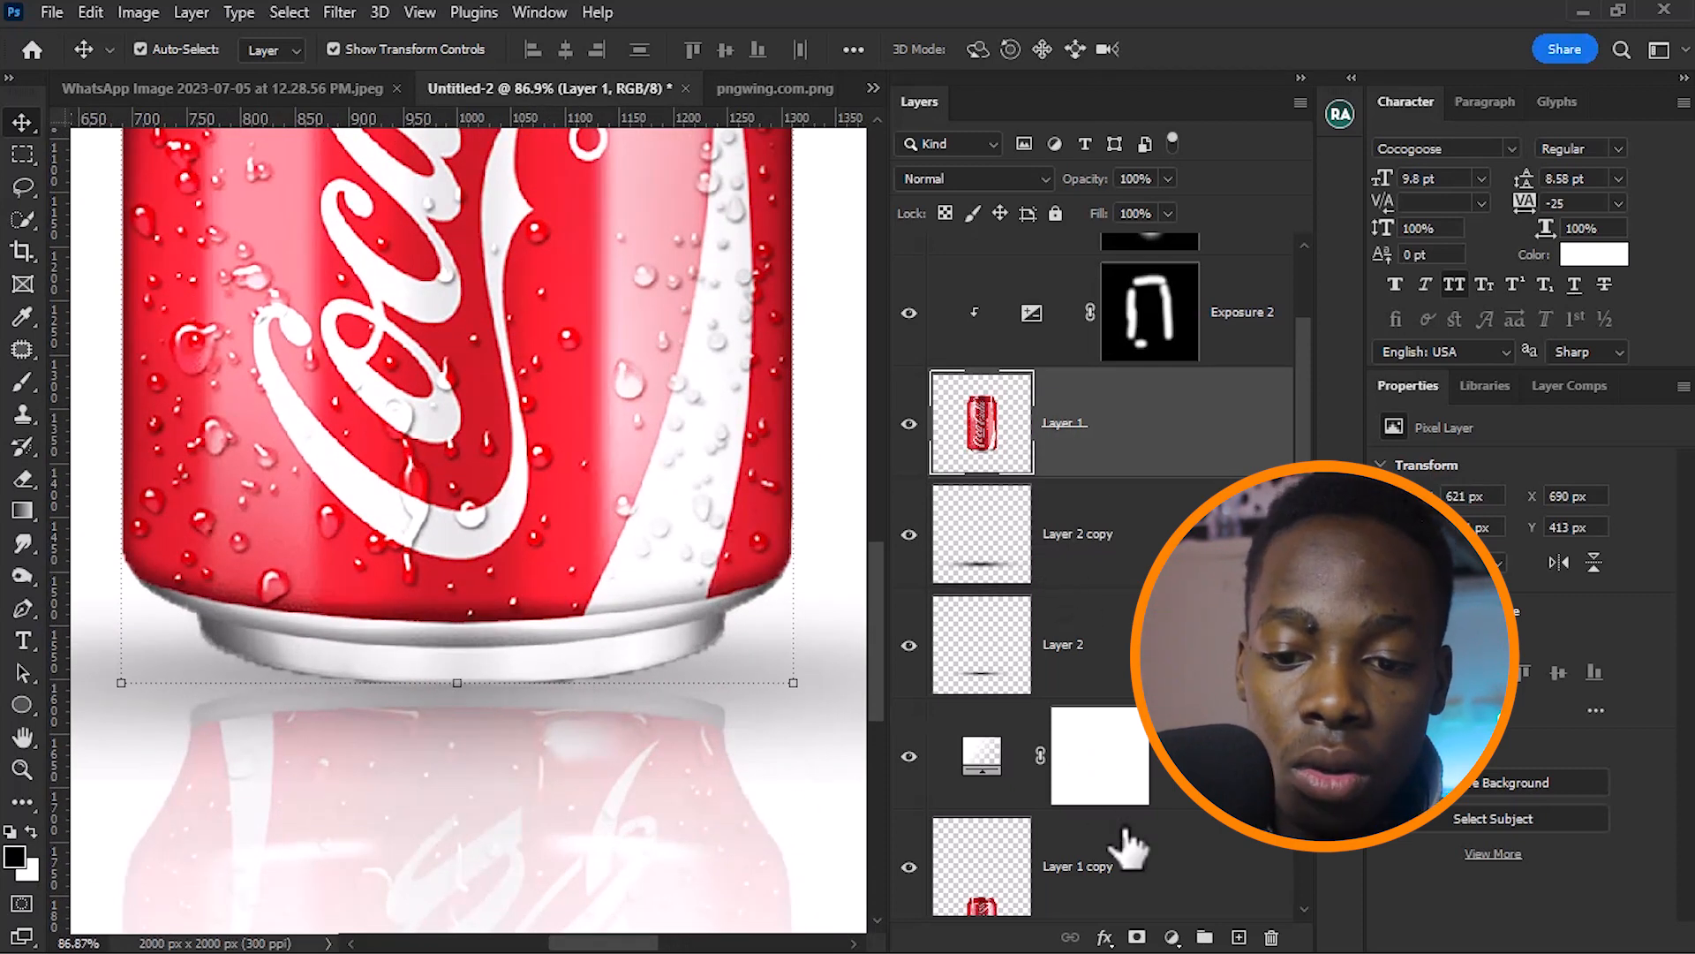
click(1138, 937)
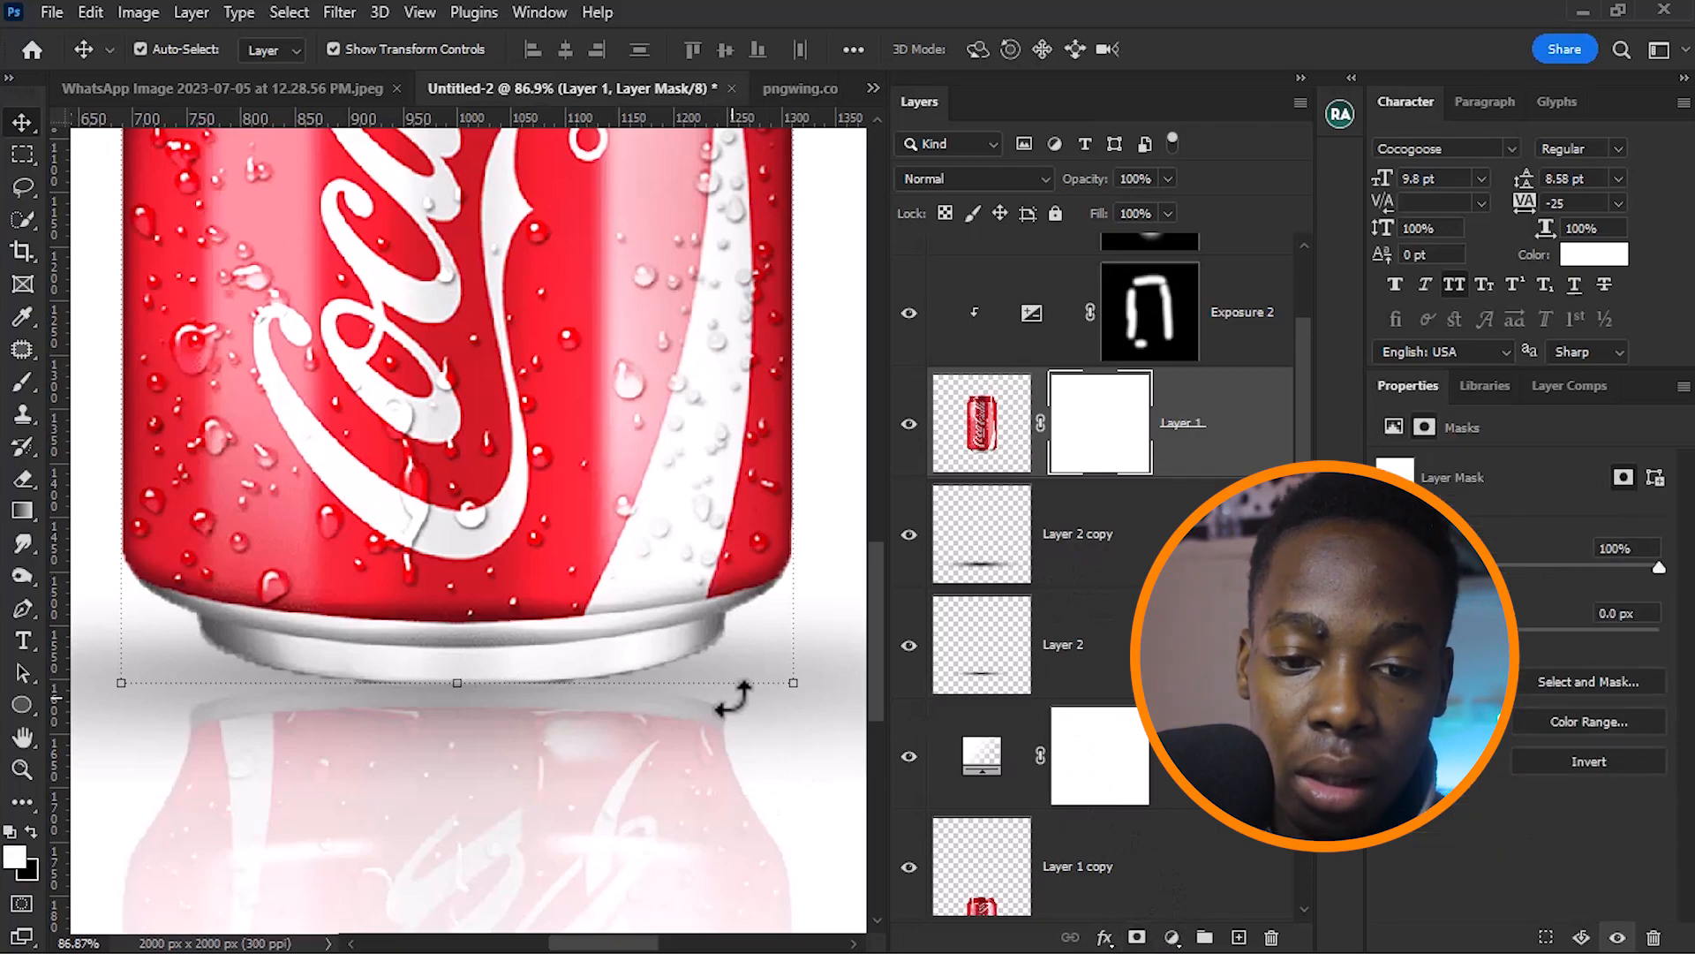
Paint black with a soft brush on Layer 1's mask along the can's lower rim to blend it into the shadow
key(b)
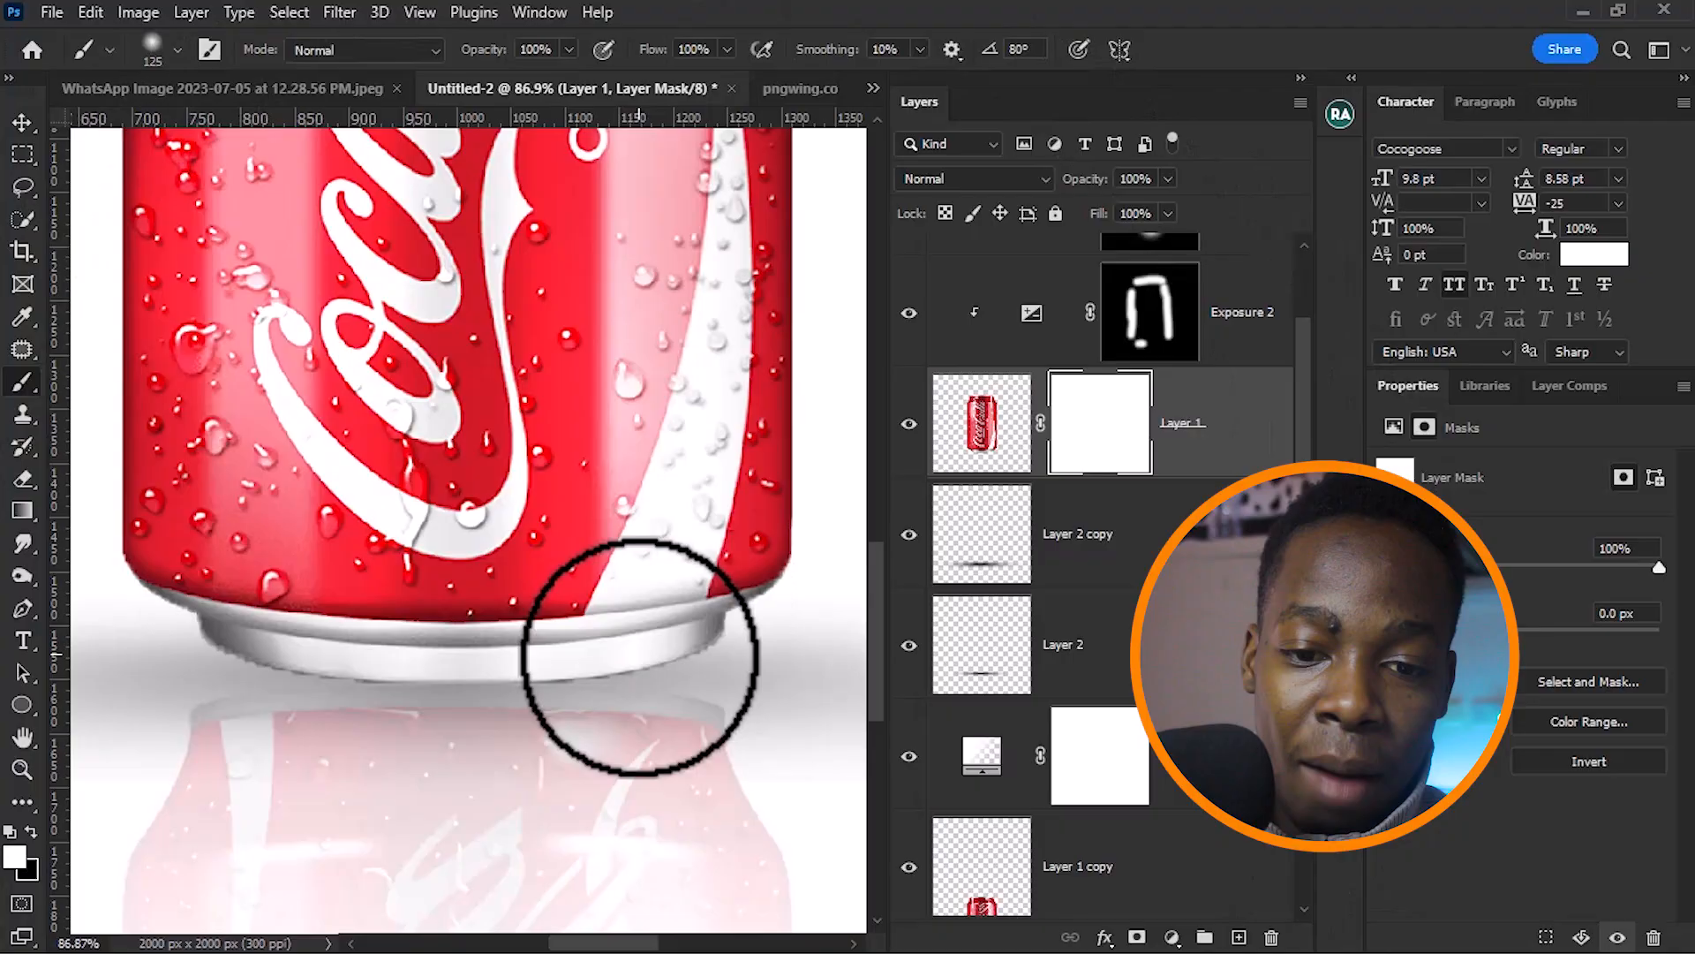
key(bracketright)
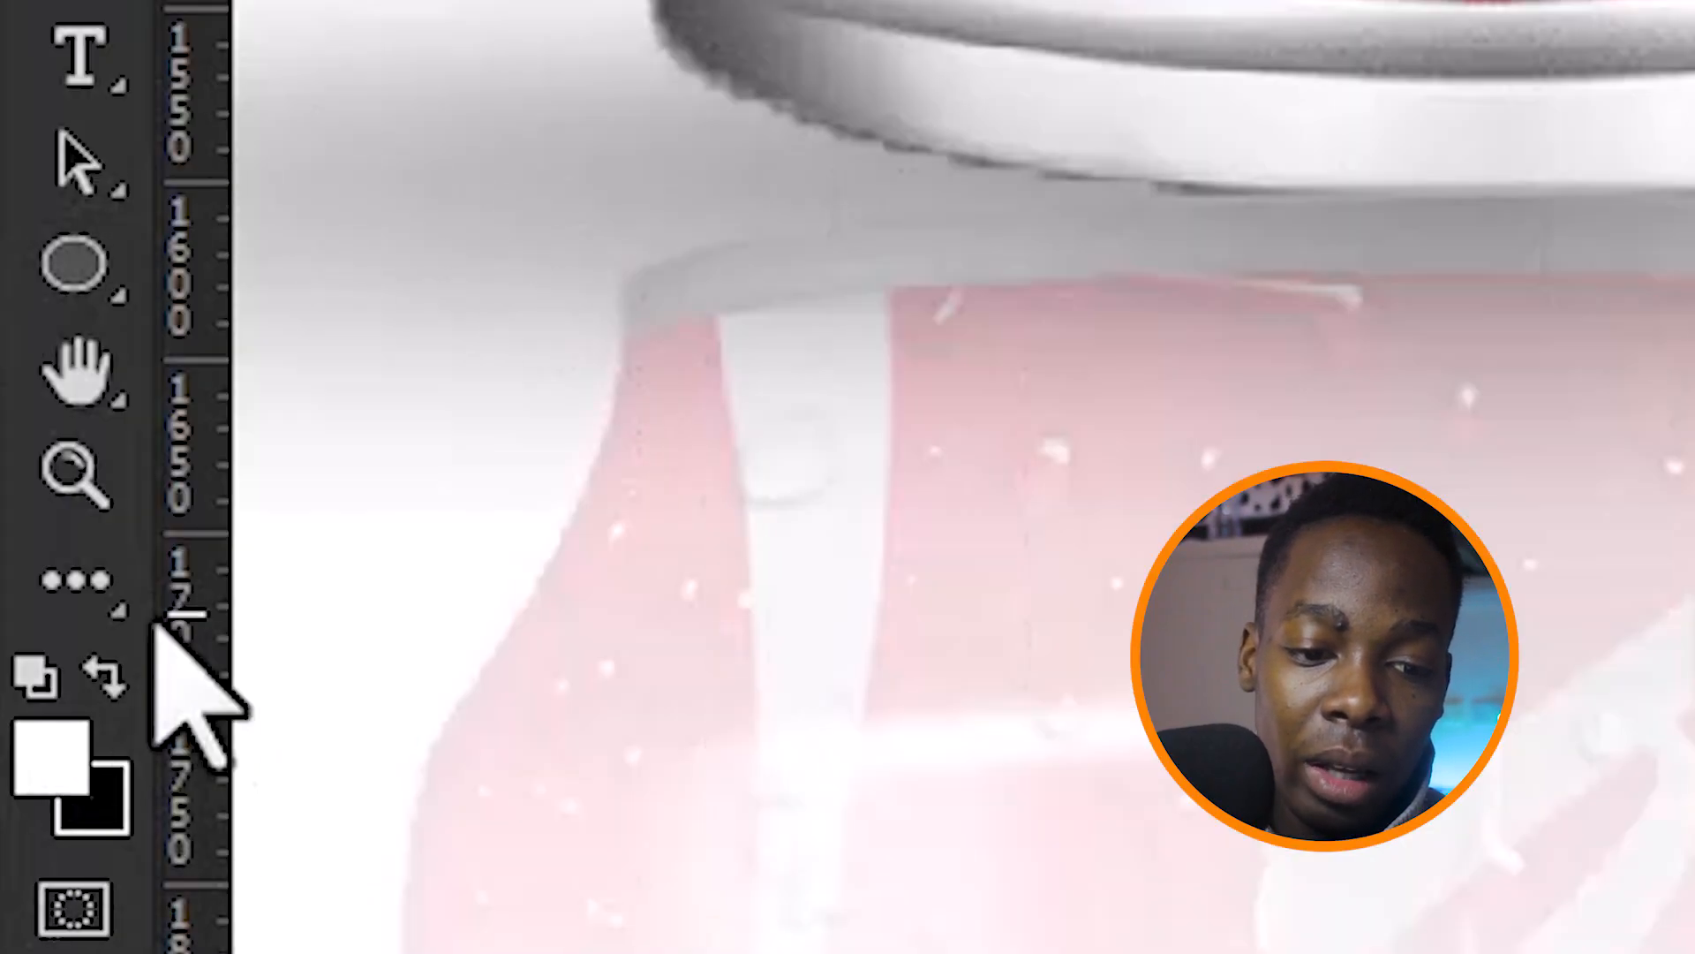
click(30, 830)
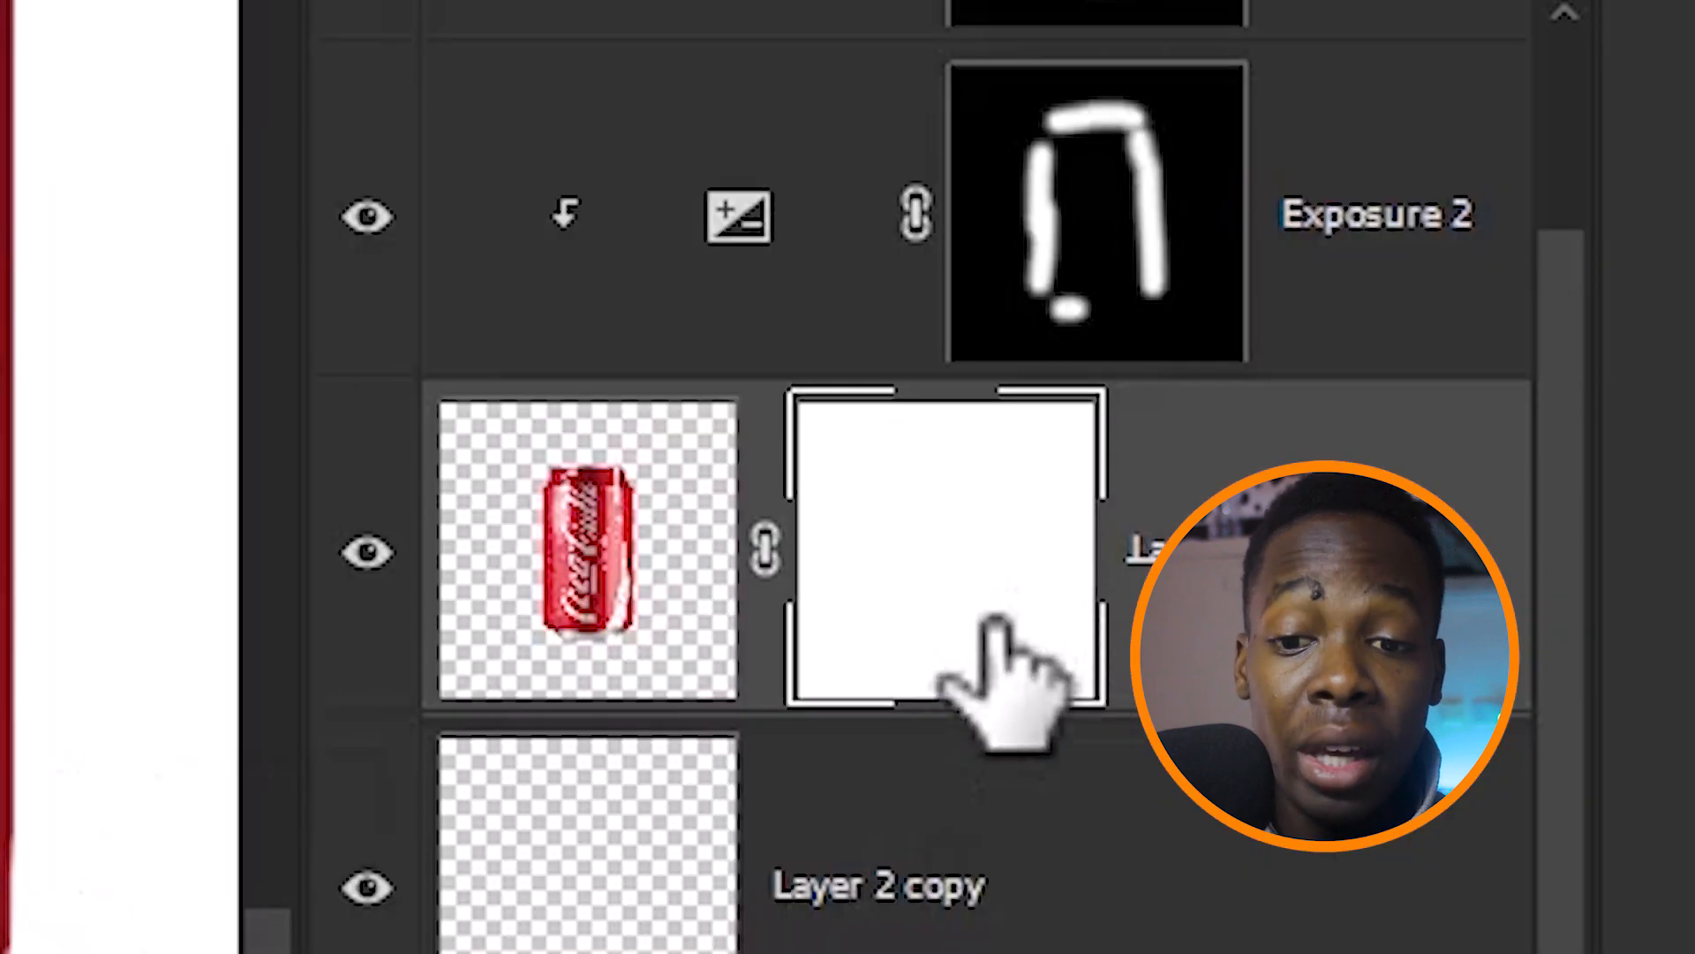
key(bracketleft)
key(bracketleft)
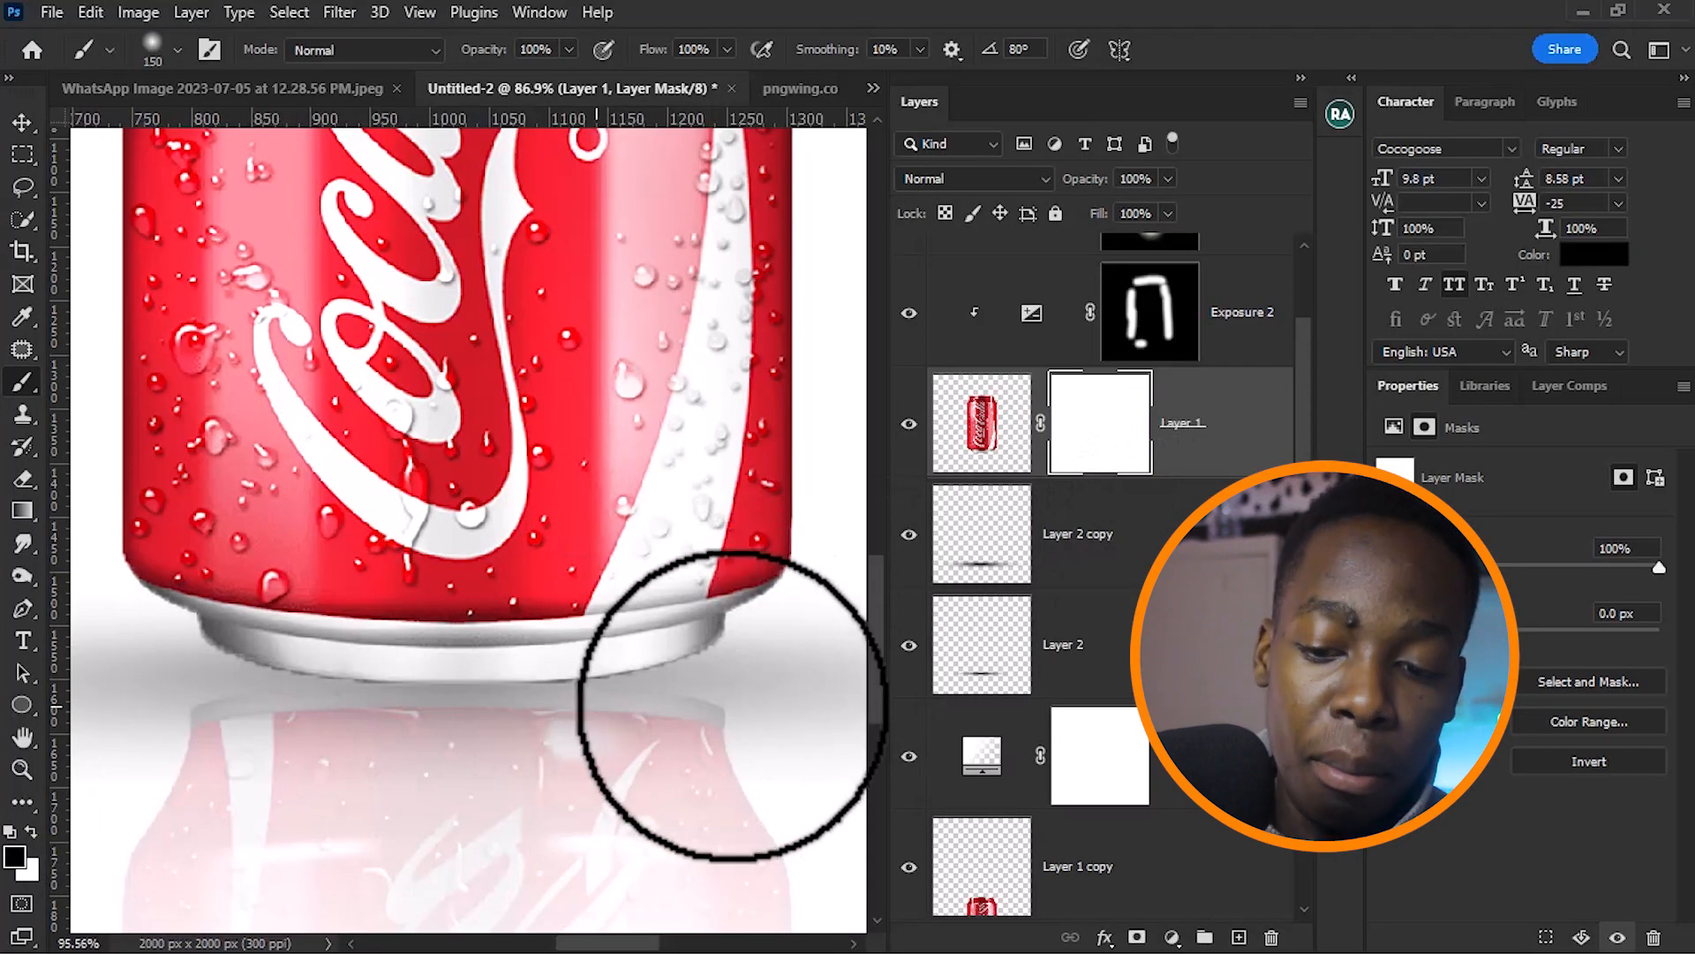
scroll(692, 704, up, 3)
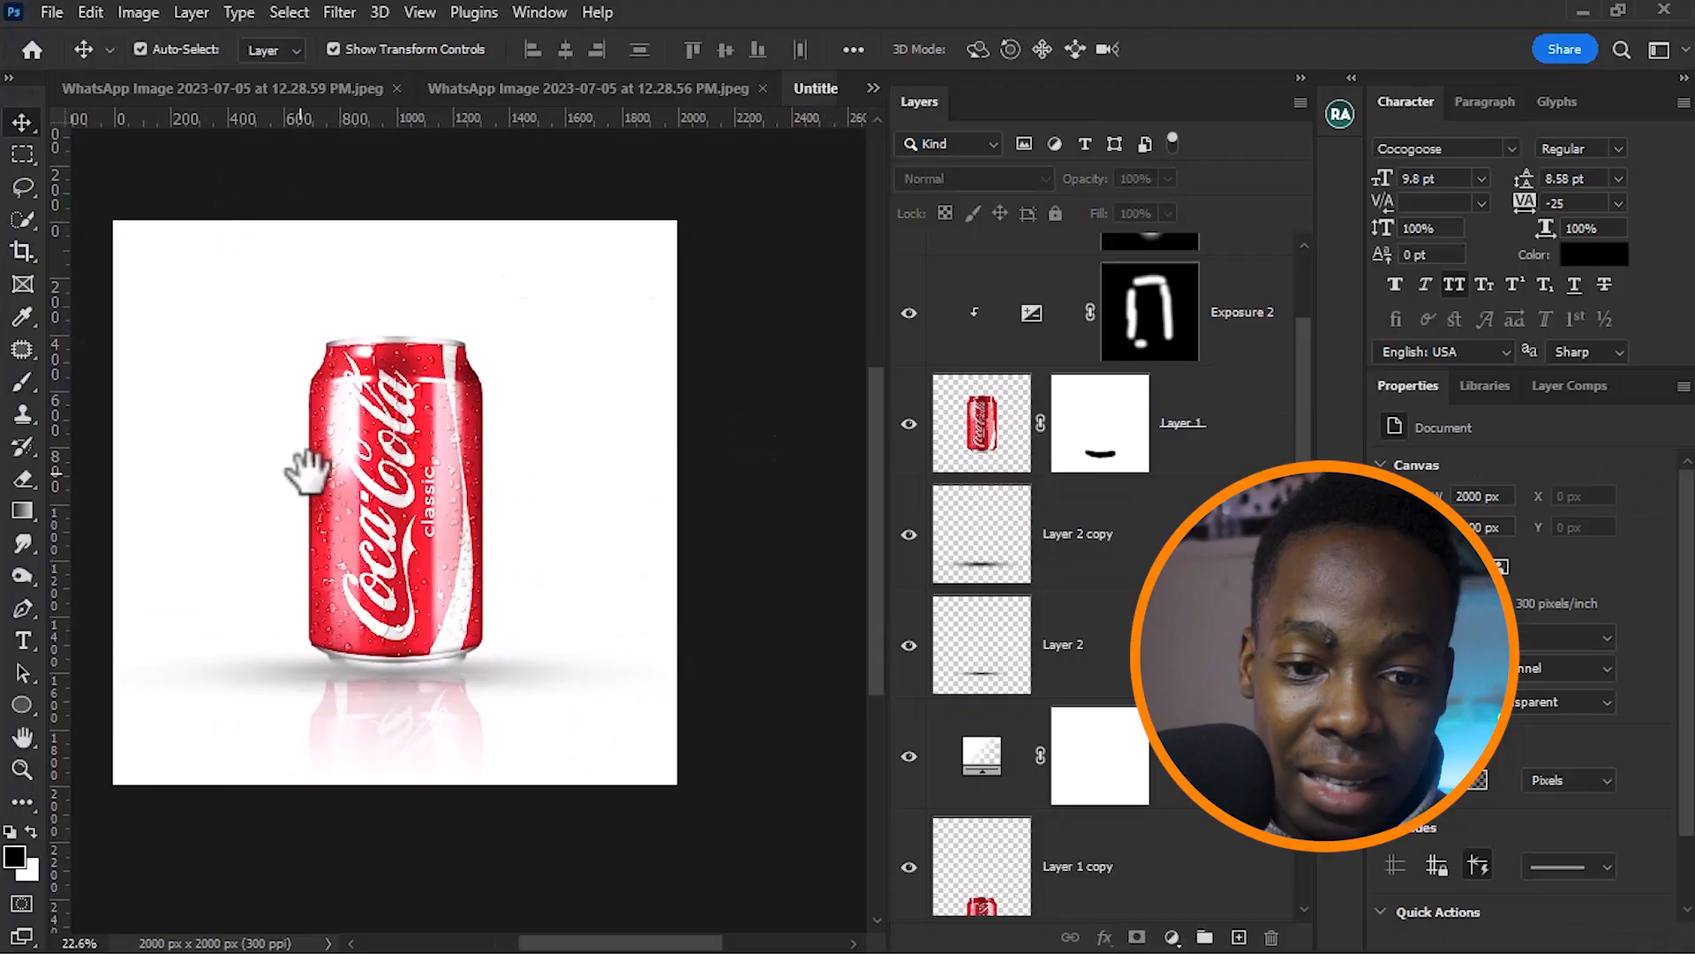
Stamp all visible layers into a new layer above Exposure 1 and duplicate it
scroll(1117, 433, up, 2)
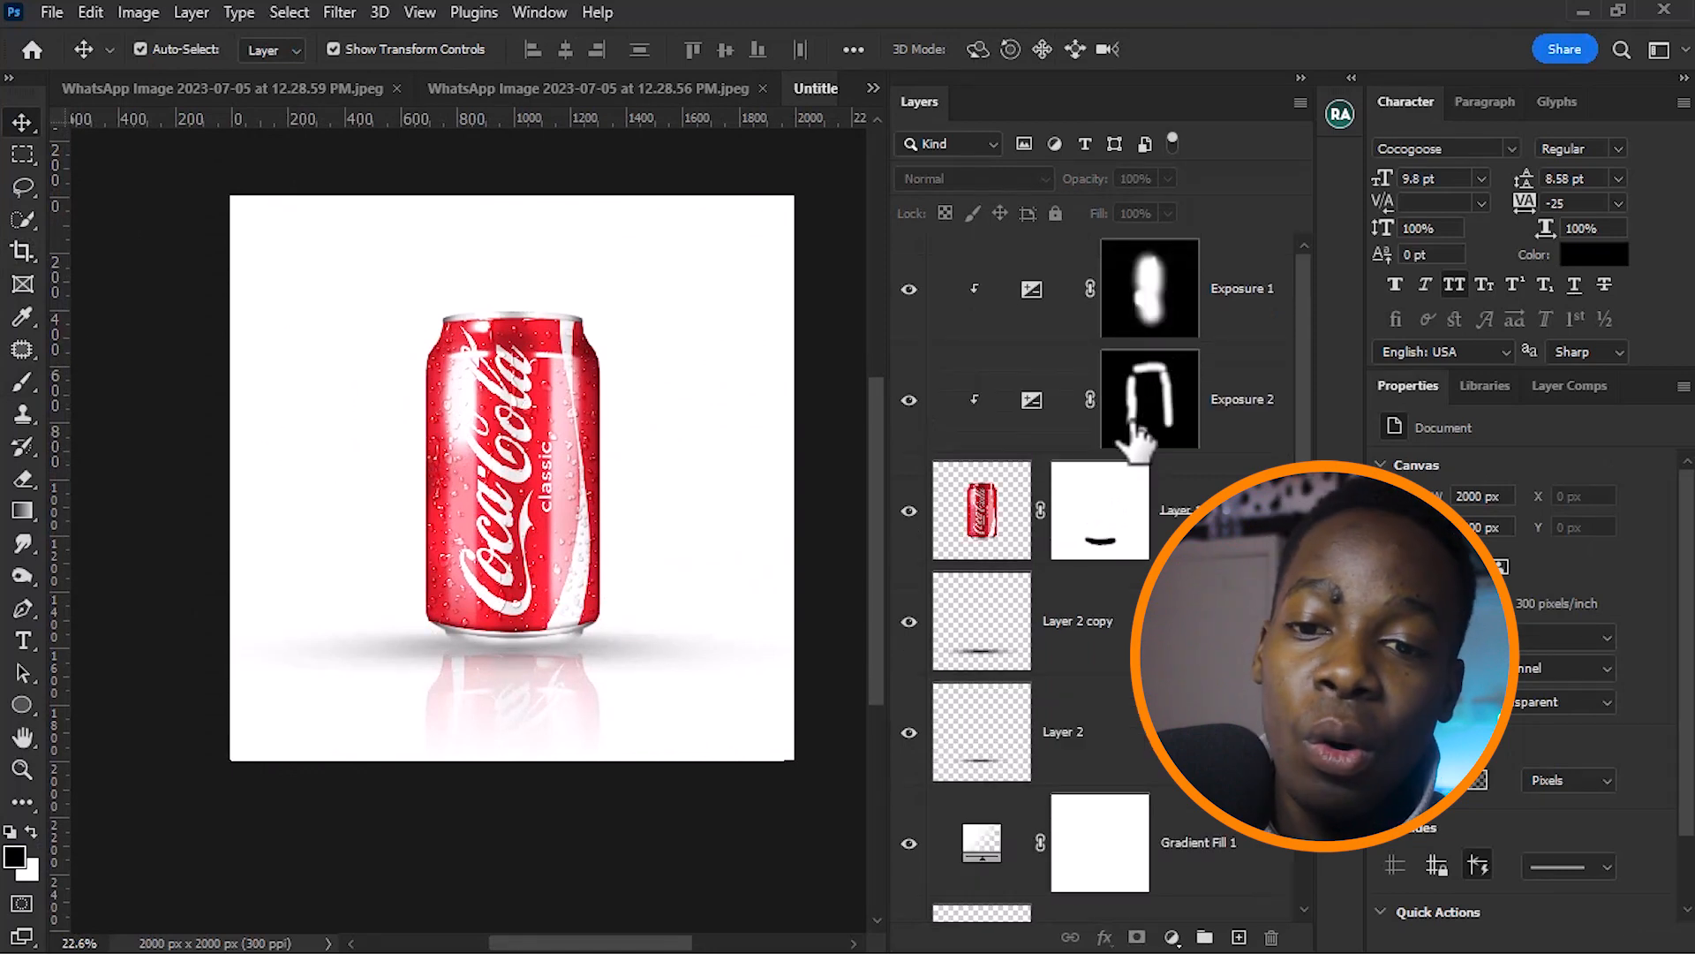
click(1045, 291)
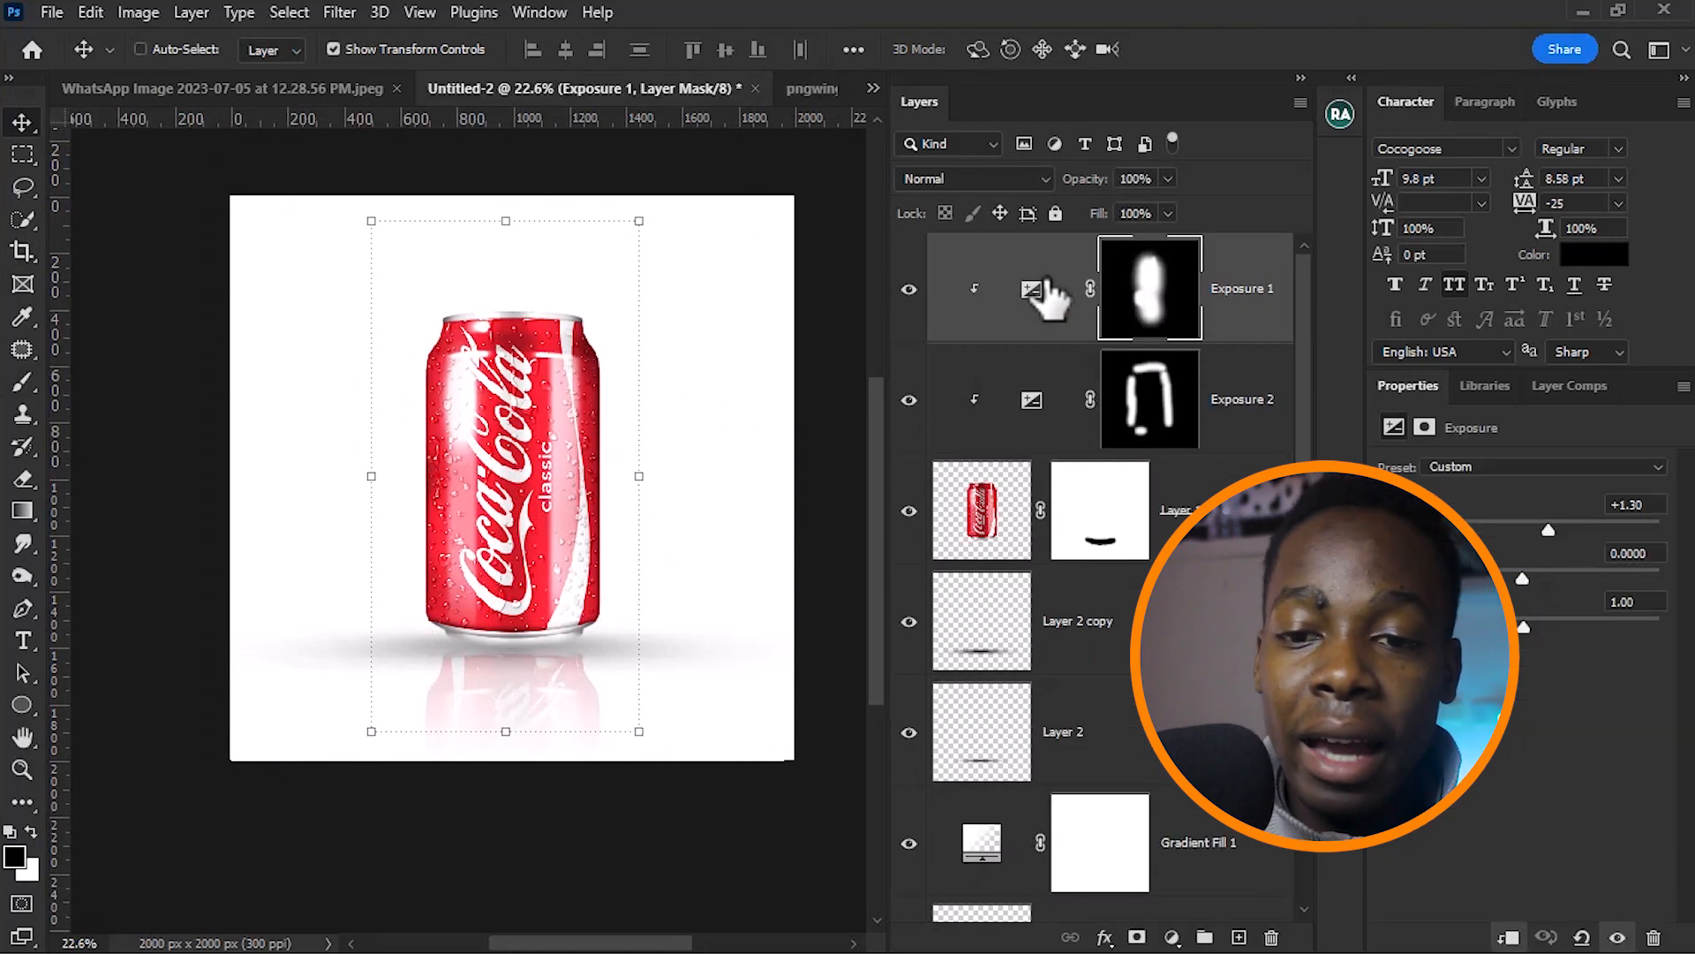
key(ctrl+shift+alt+e)
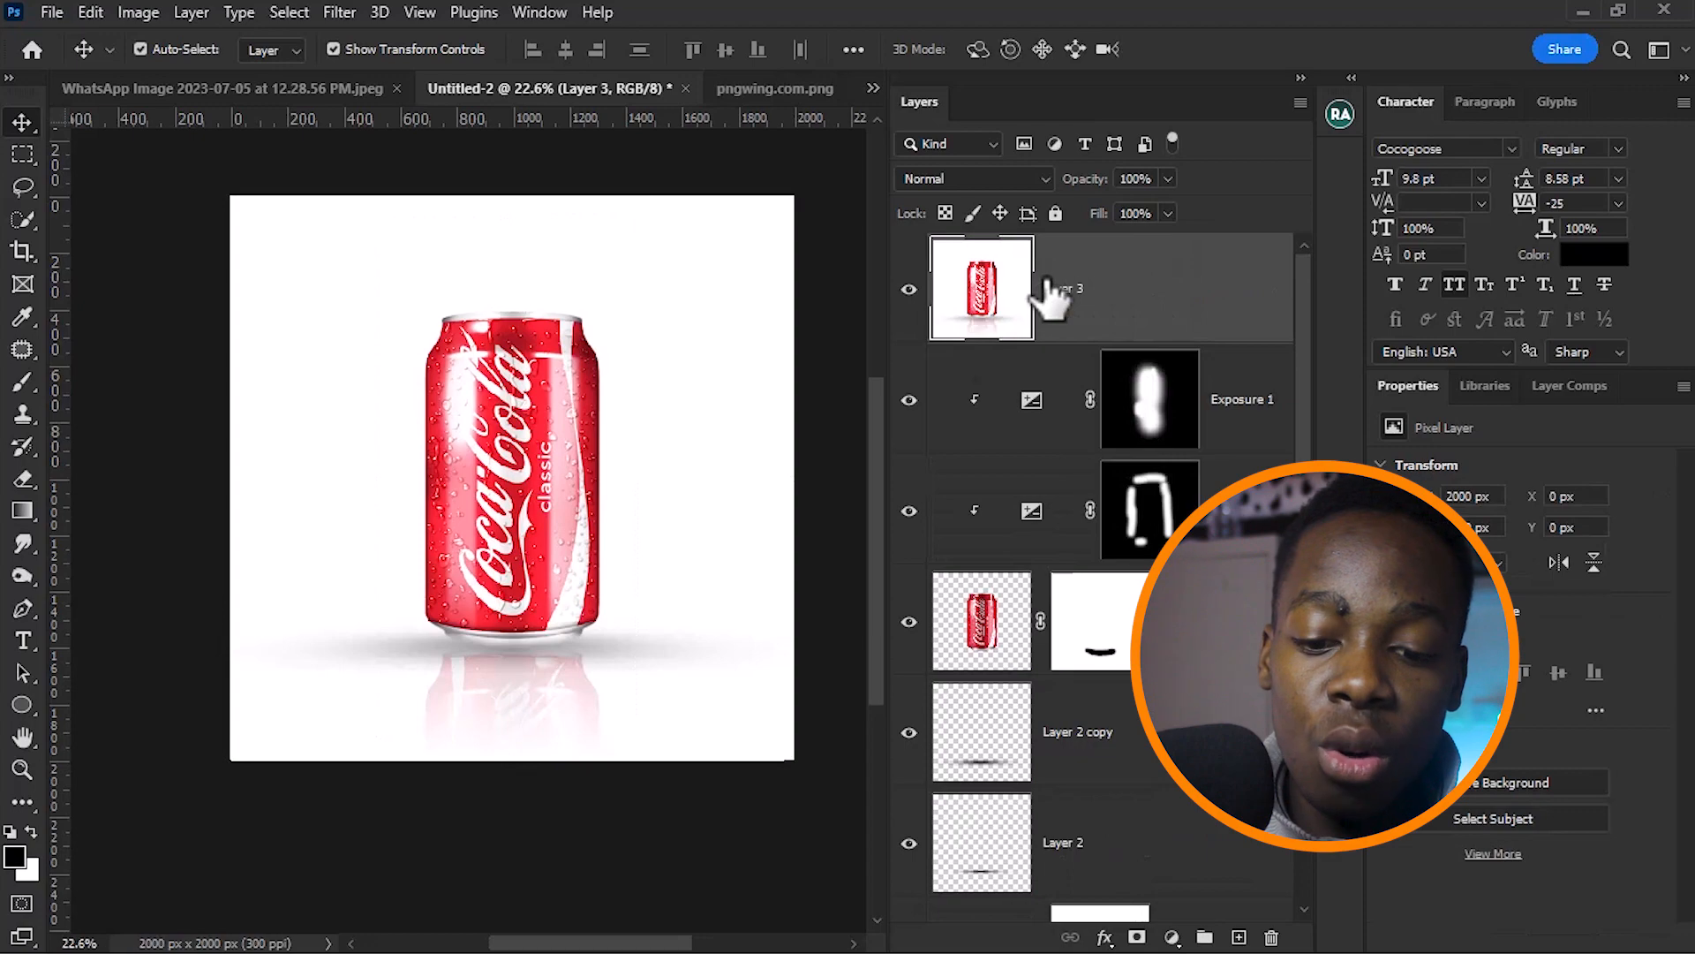
key(ctrl+j)
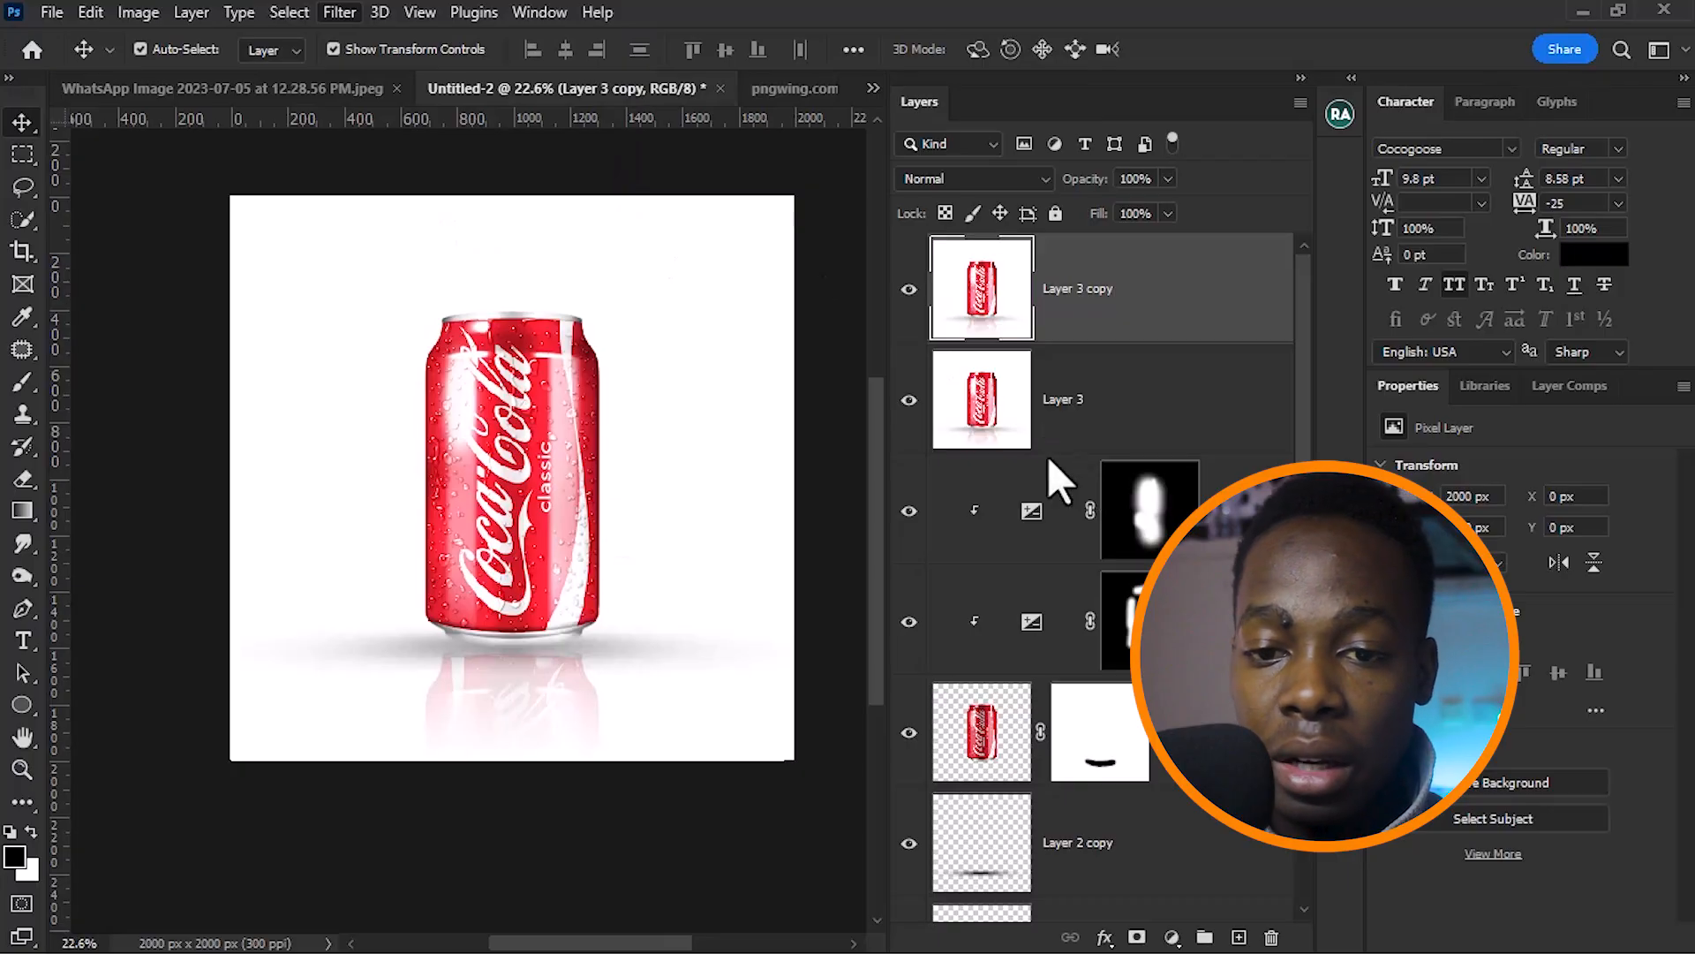
Apply Camera Raw Filter adjustments to the duplicated merged layer
key(ctrl+shift+a)
drag(1477, 455, 1471, 453)
drag(1489, 552, 1500, 565)
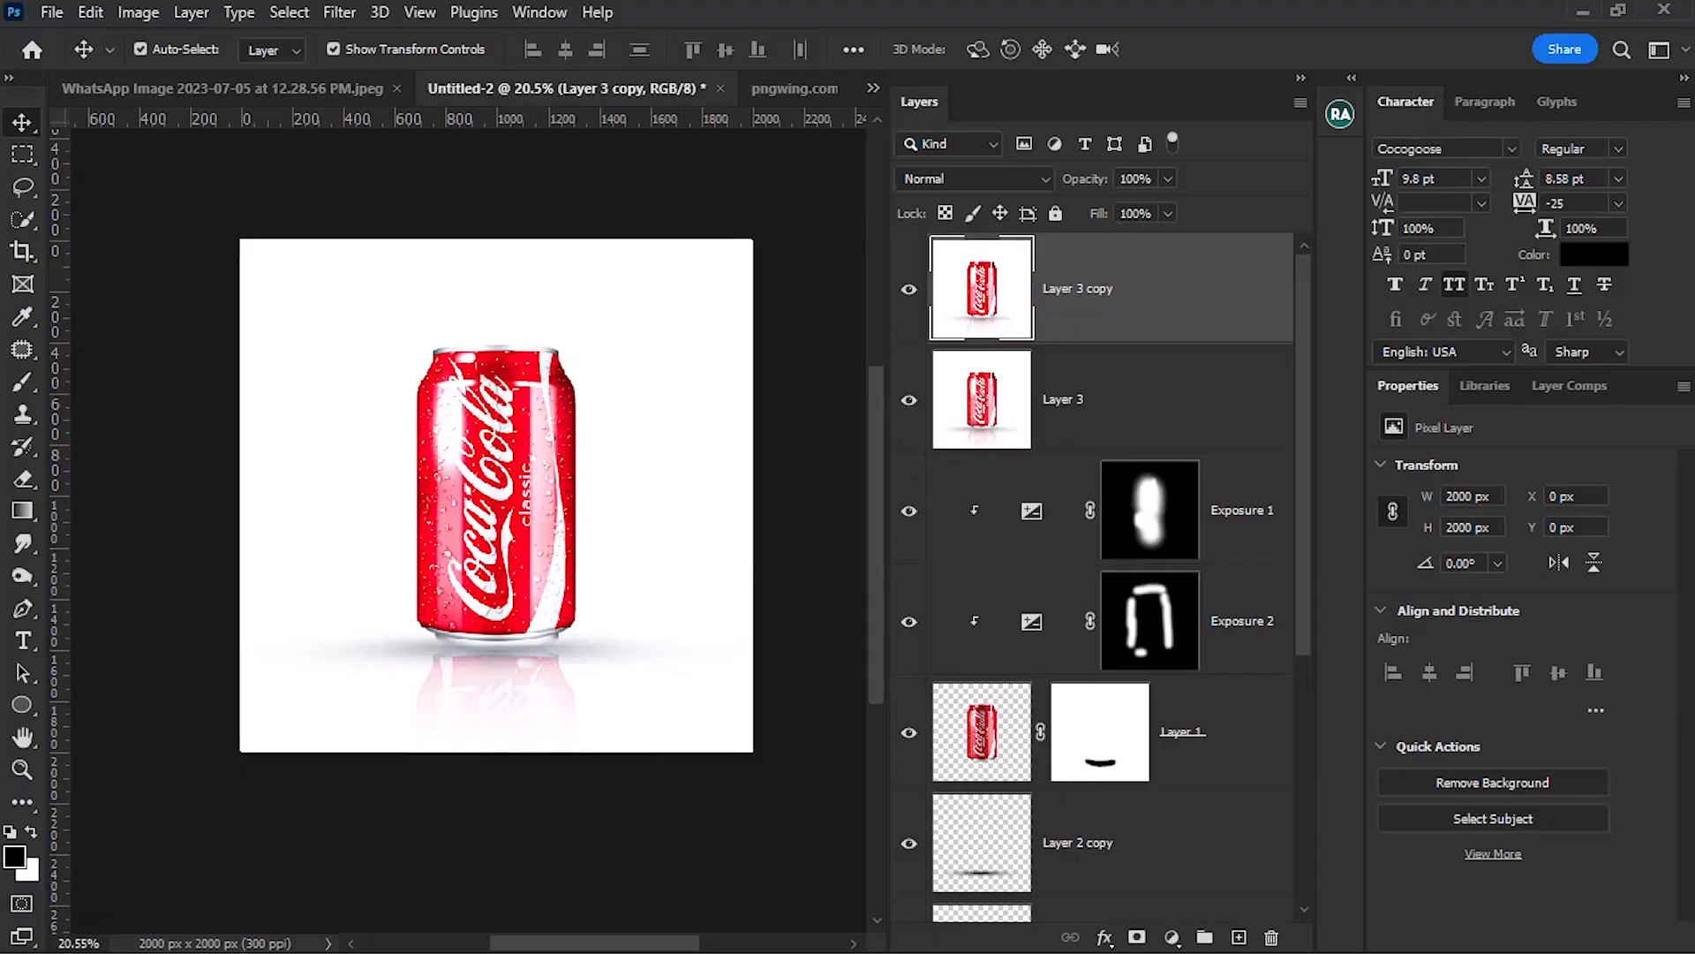
Delete the merged layer and its filtered copy above the Exposure adjustments
scroll(1139, 354, down, 5)
shift+click(1129, 739)
scroll(1156, 618, up, 5)
click(1190, 421)
shift+click(1163, 330)
key(Delete)
key(Delete)
key(Delete)
key(ctrl+z)
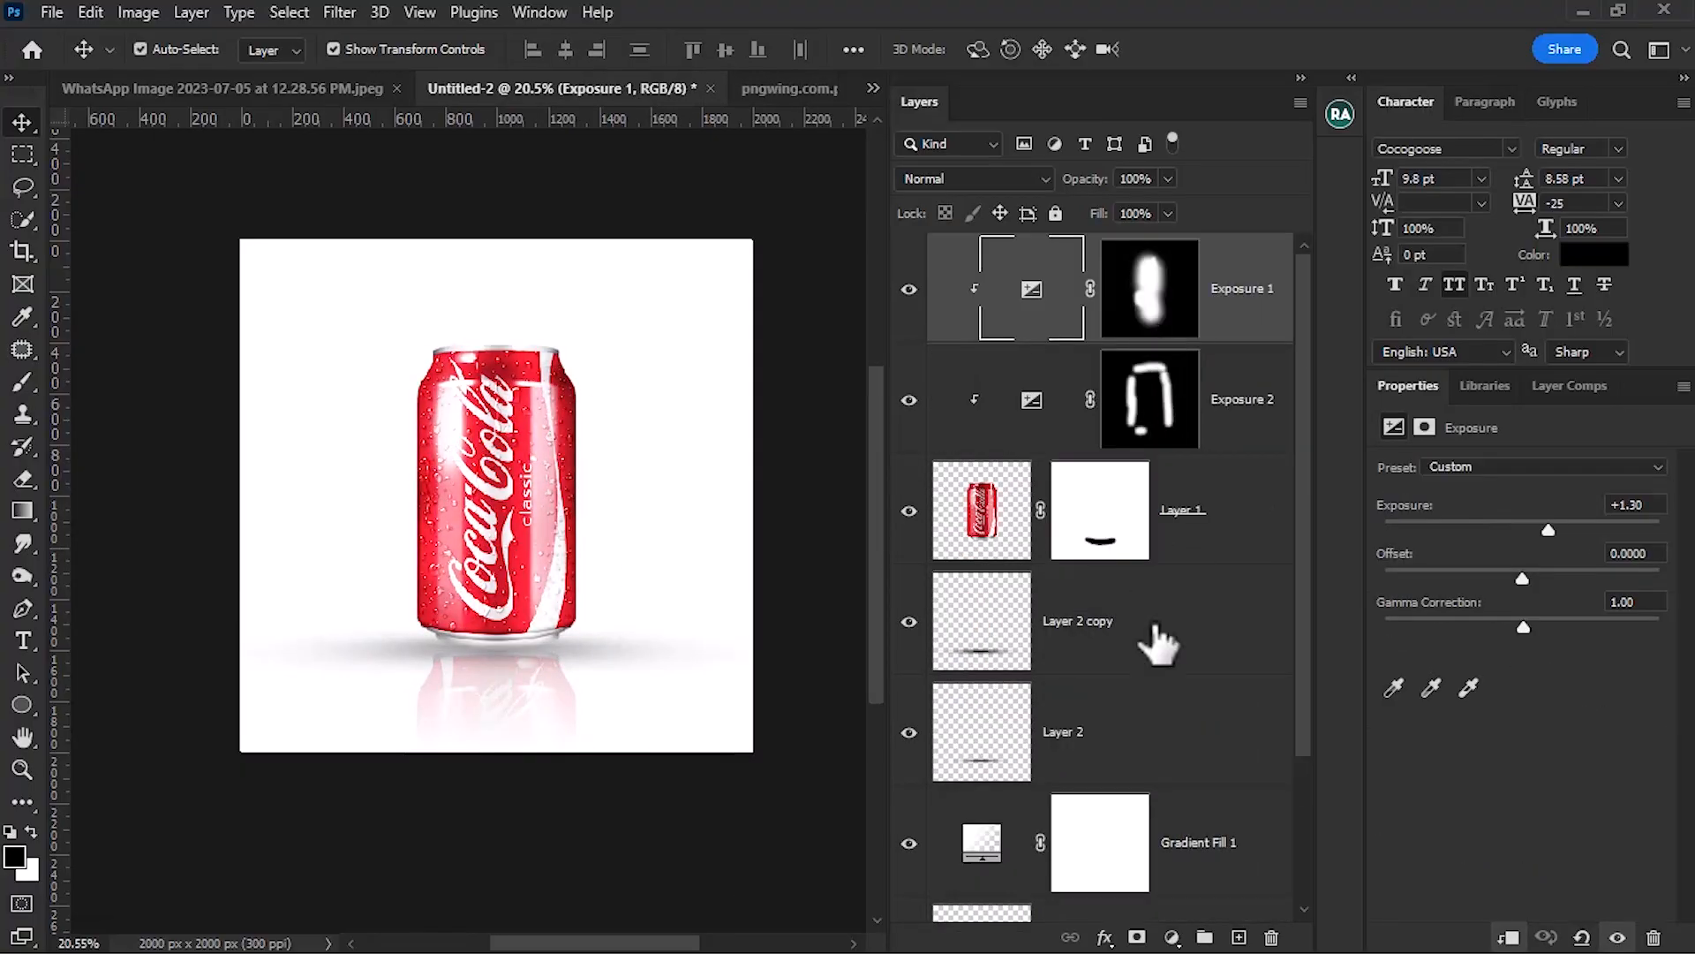
Recolour the Color Fill 1 background with a bright red sampled from the can
scroll(1157, 645, down, 3)
double_click(982, 870)
click(547, 382)
click(1508, 362)
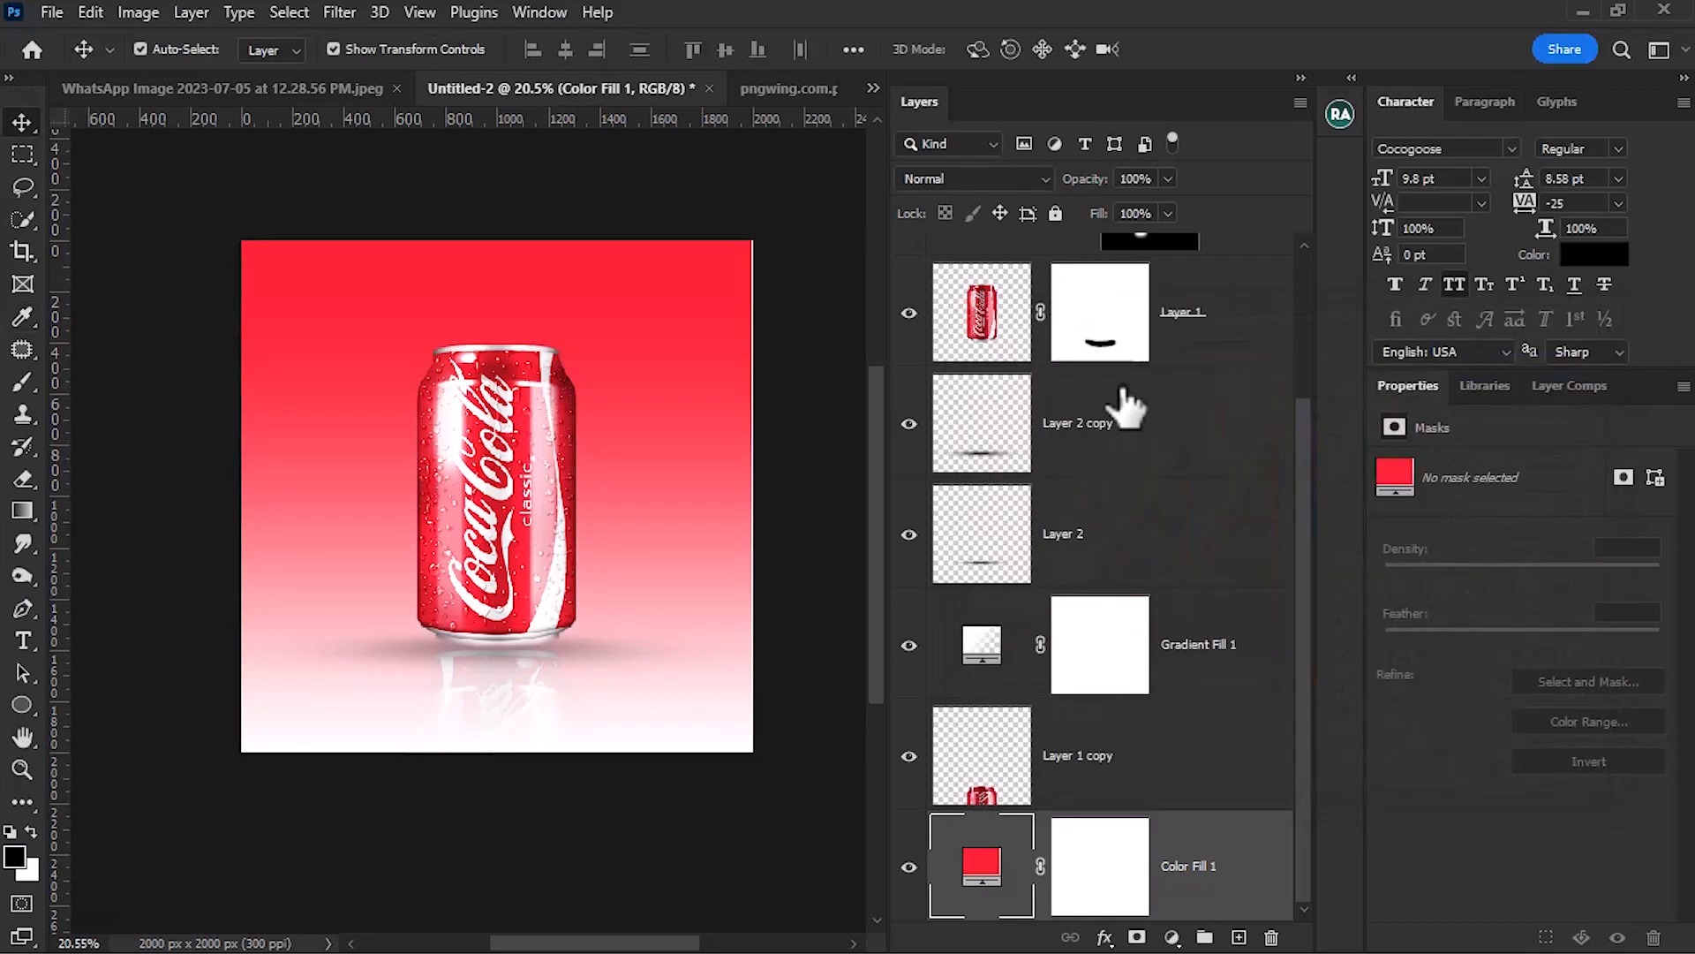
Duplicate the Color Fill 1 layer and hide Gradient Fill 1
key(ctrl+j)
double_click(978, 872)
key(Escape)
click(908, 534)
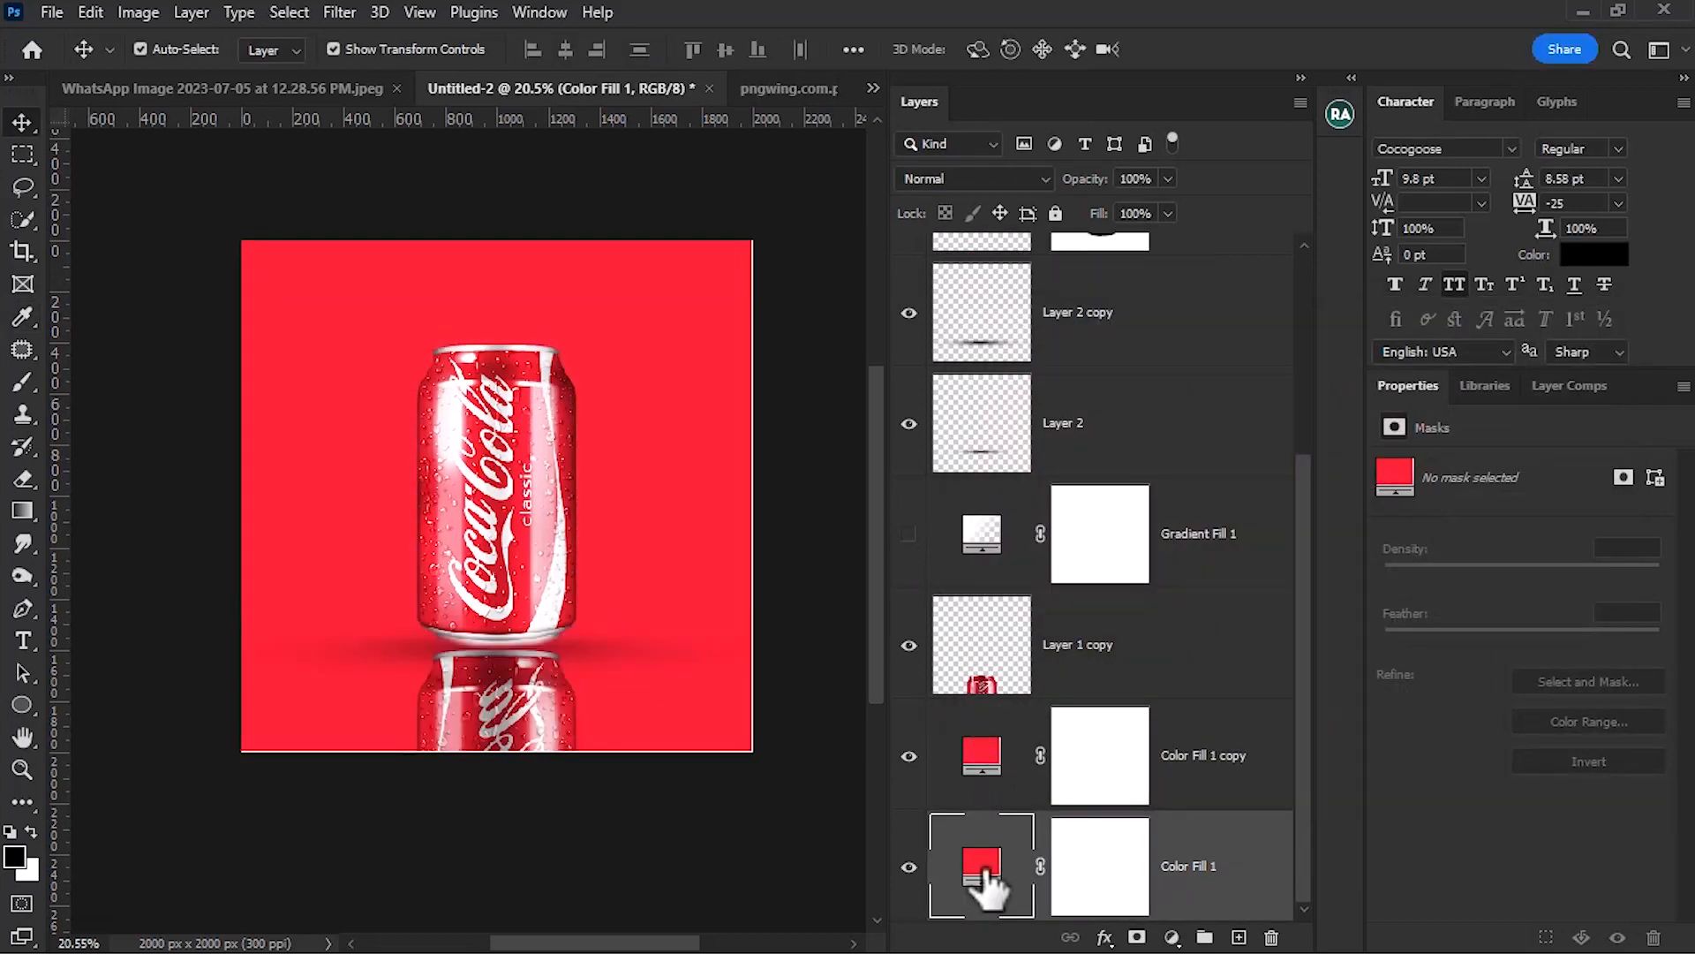
Change Color Fill 1 to a light pinkish red and Color Fill 1 copy to a dark red
double_click(985, 871)
click(1146, 375)
click(1527, 363)
double_click(981, 757)
click(1264, 525)
click(1525, 365)
click(991, 863)
double_click(991, 864)
click(1529, 363)
Paint black behind the can on the Color Fill 1 copy mask with a soft elliptical brush of 1700 px
click(1099, 757)
key(b)
right_click(595, 568)
key(Escape)
right_click(483, 465)
drag(577, 556, 559, 477)
key(Return)
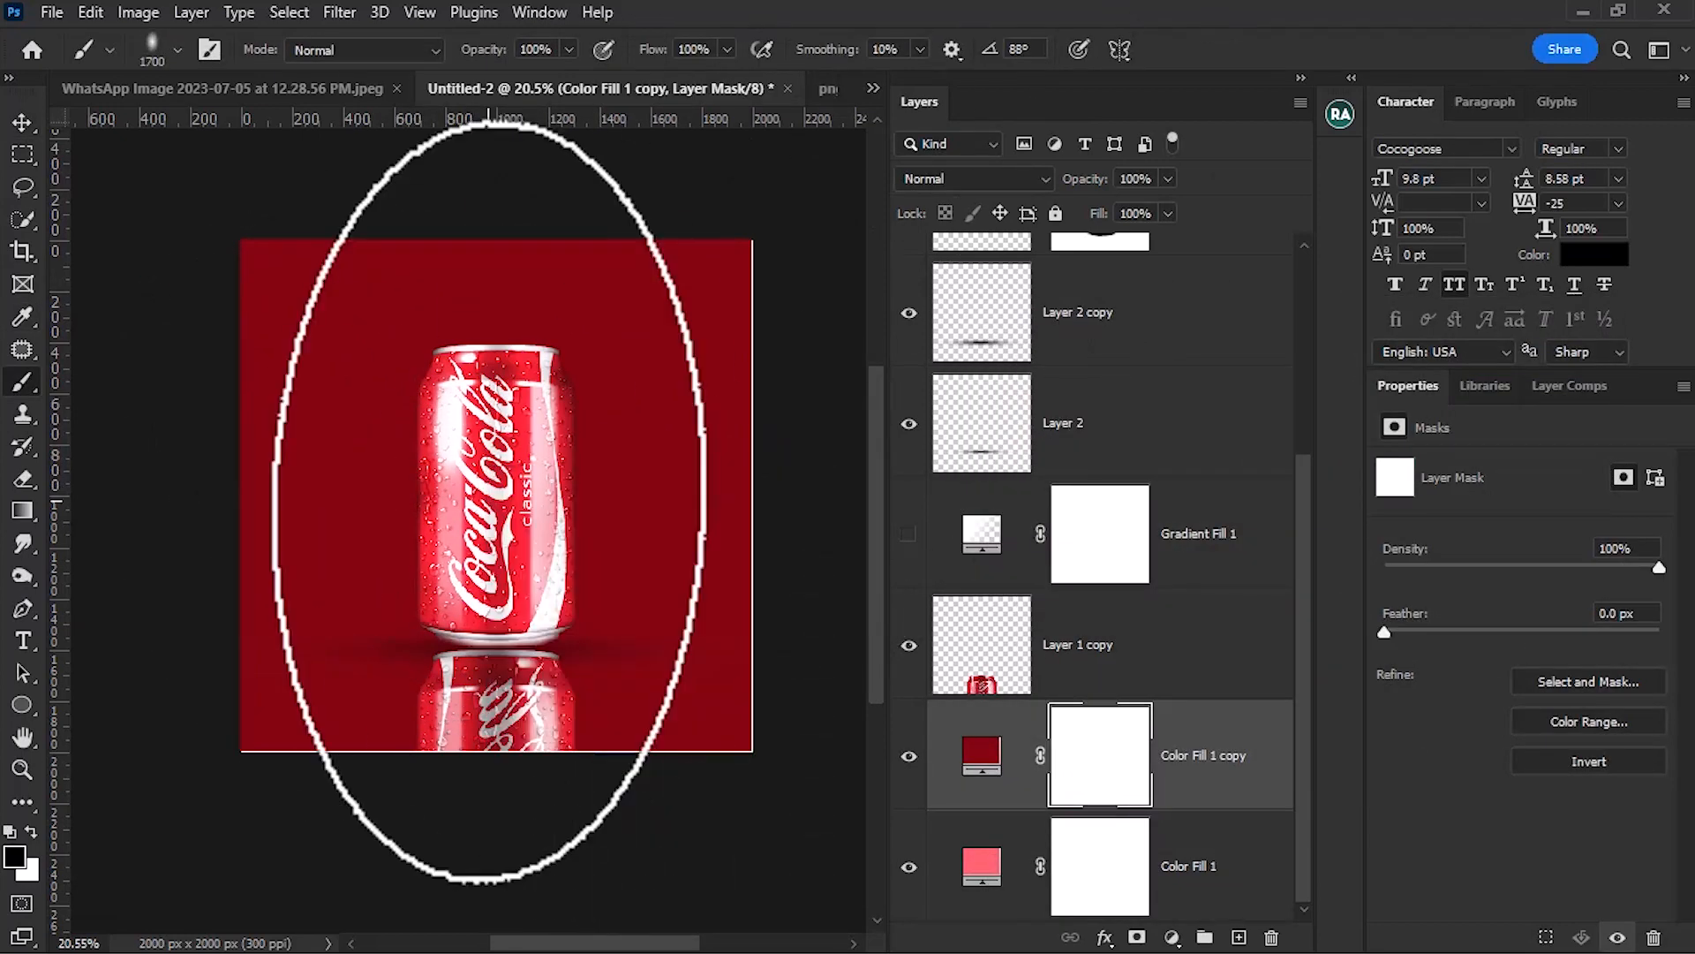
click(492, 505)
Refine the glow behind the can on the Color Fill 1 copy mask using soft elliptical brushes of 1200 and 1400 px
right_click(467, 489)
drag(547, 566, 552, 564)
key(Return)
right_click(497, 508)
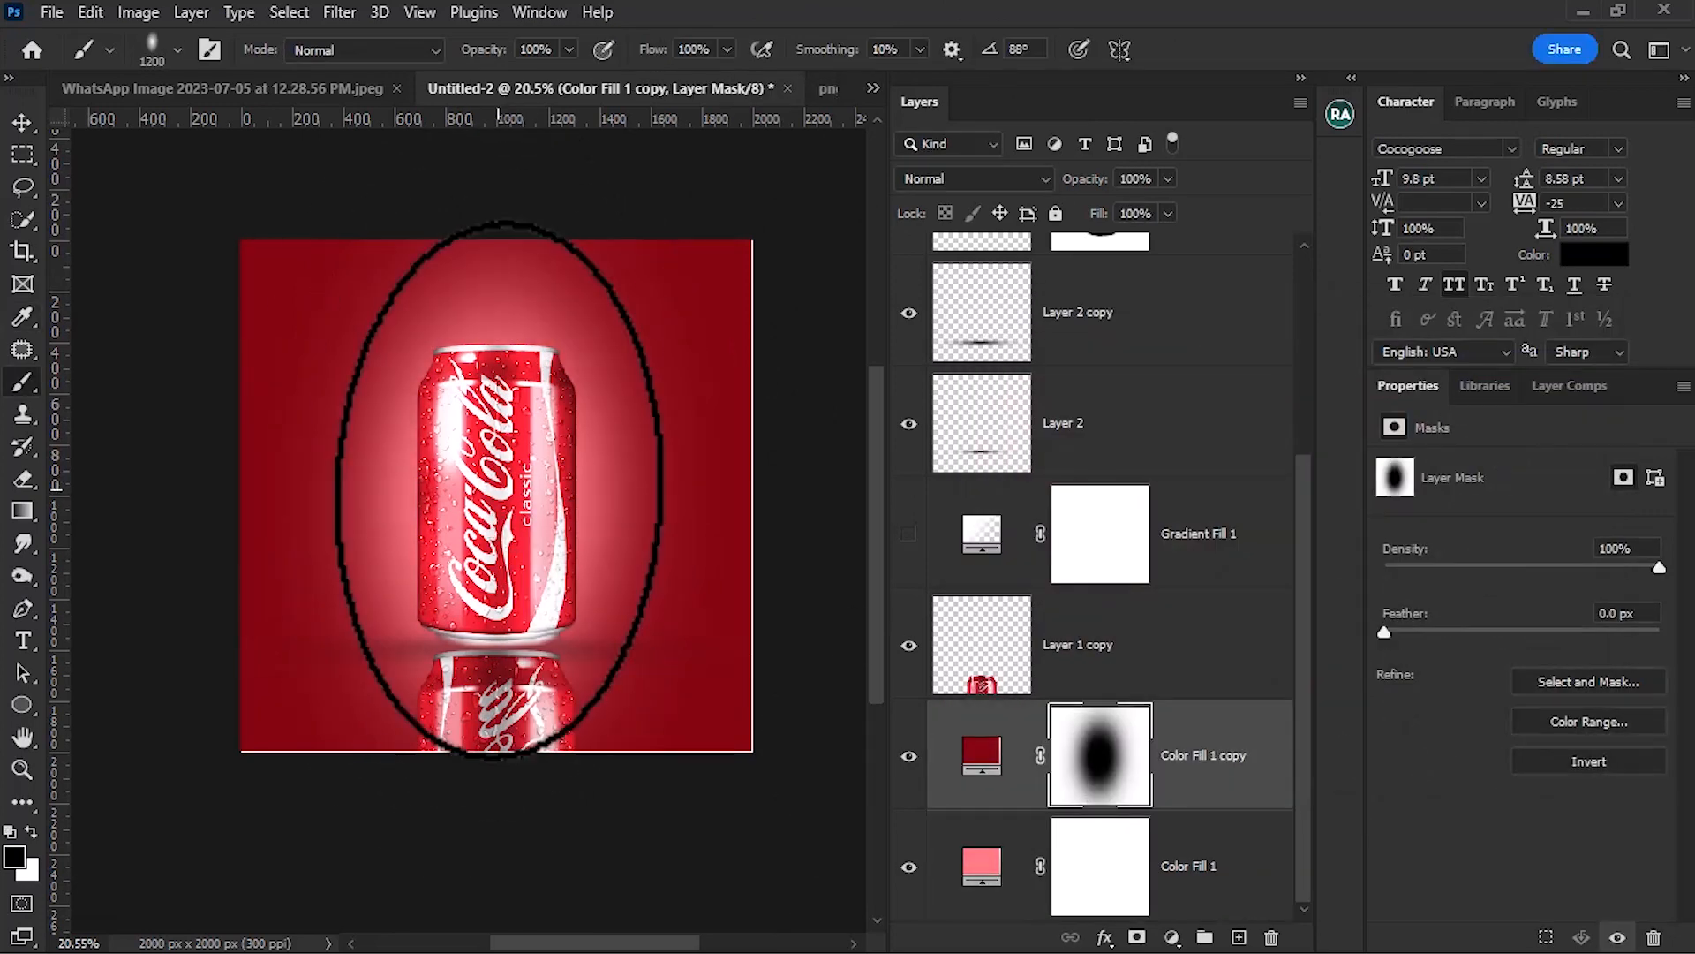
right_click(476, 477)
drag(671, 561, 730, 566)
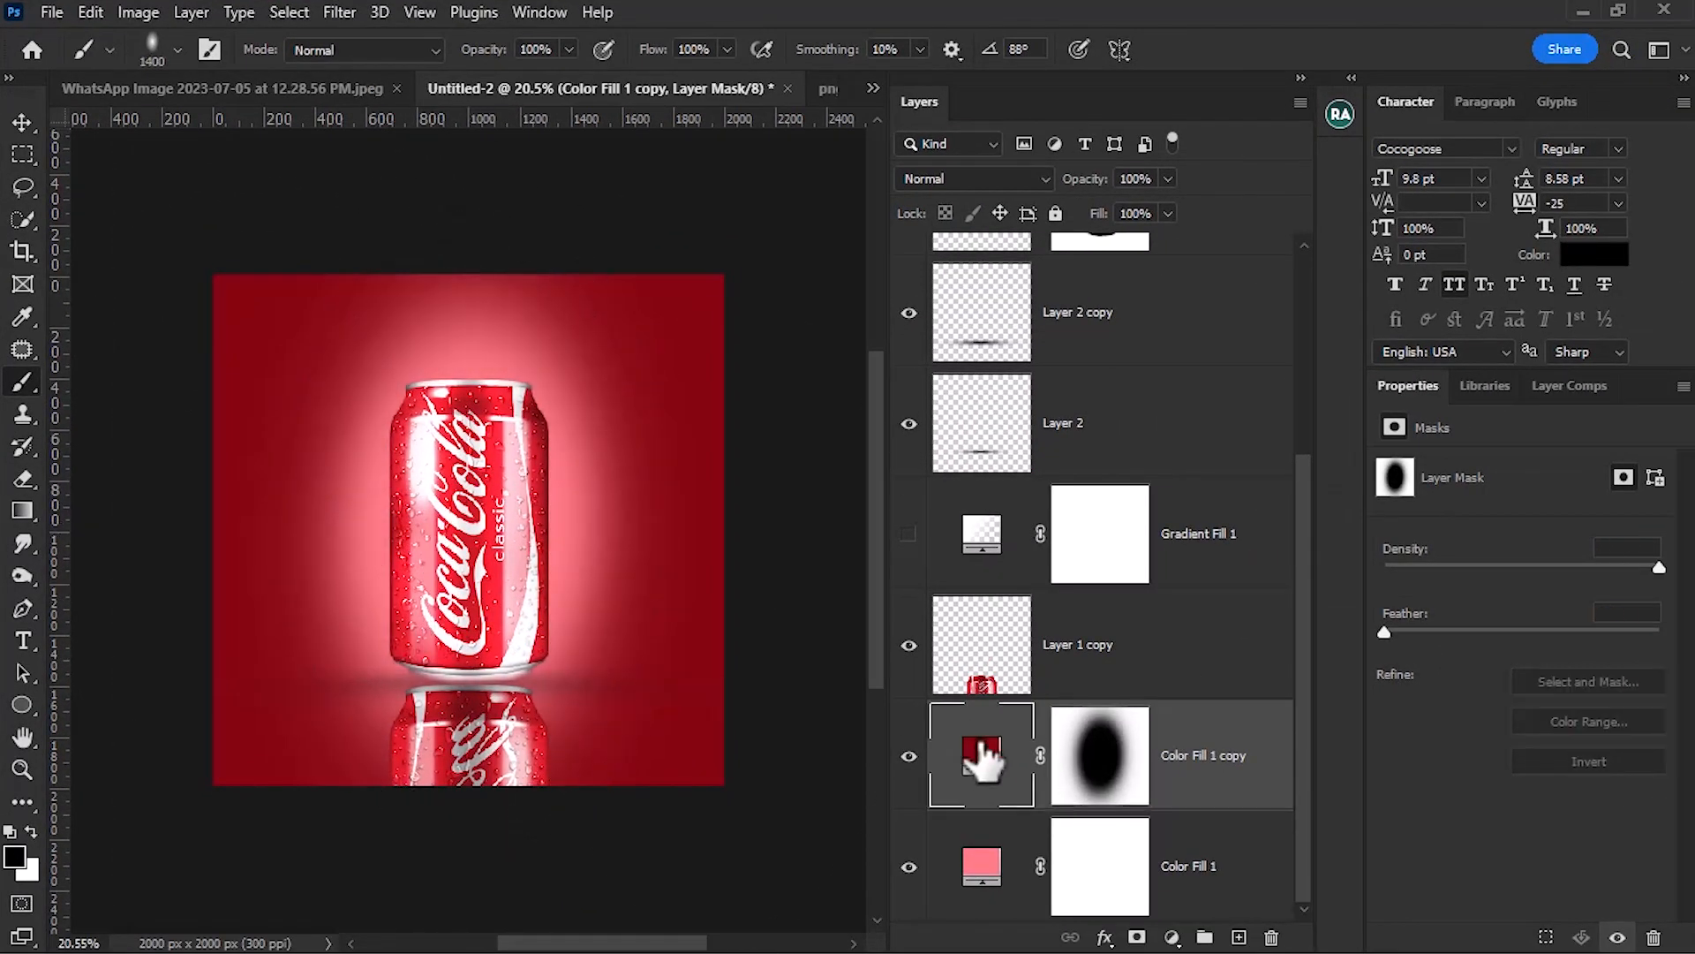
Change Color Fill 1 copy to a deeper, darker red
double_click(976, 757)
key(Return)
Add a new layer above Color Fill 1 copy and paint soft vertical glow strokes in Color Fill 1's pink (RGB 255, 123, 133)
click(1239, 937)
right_click(612, 575)
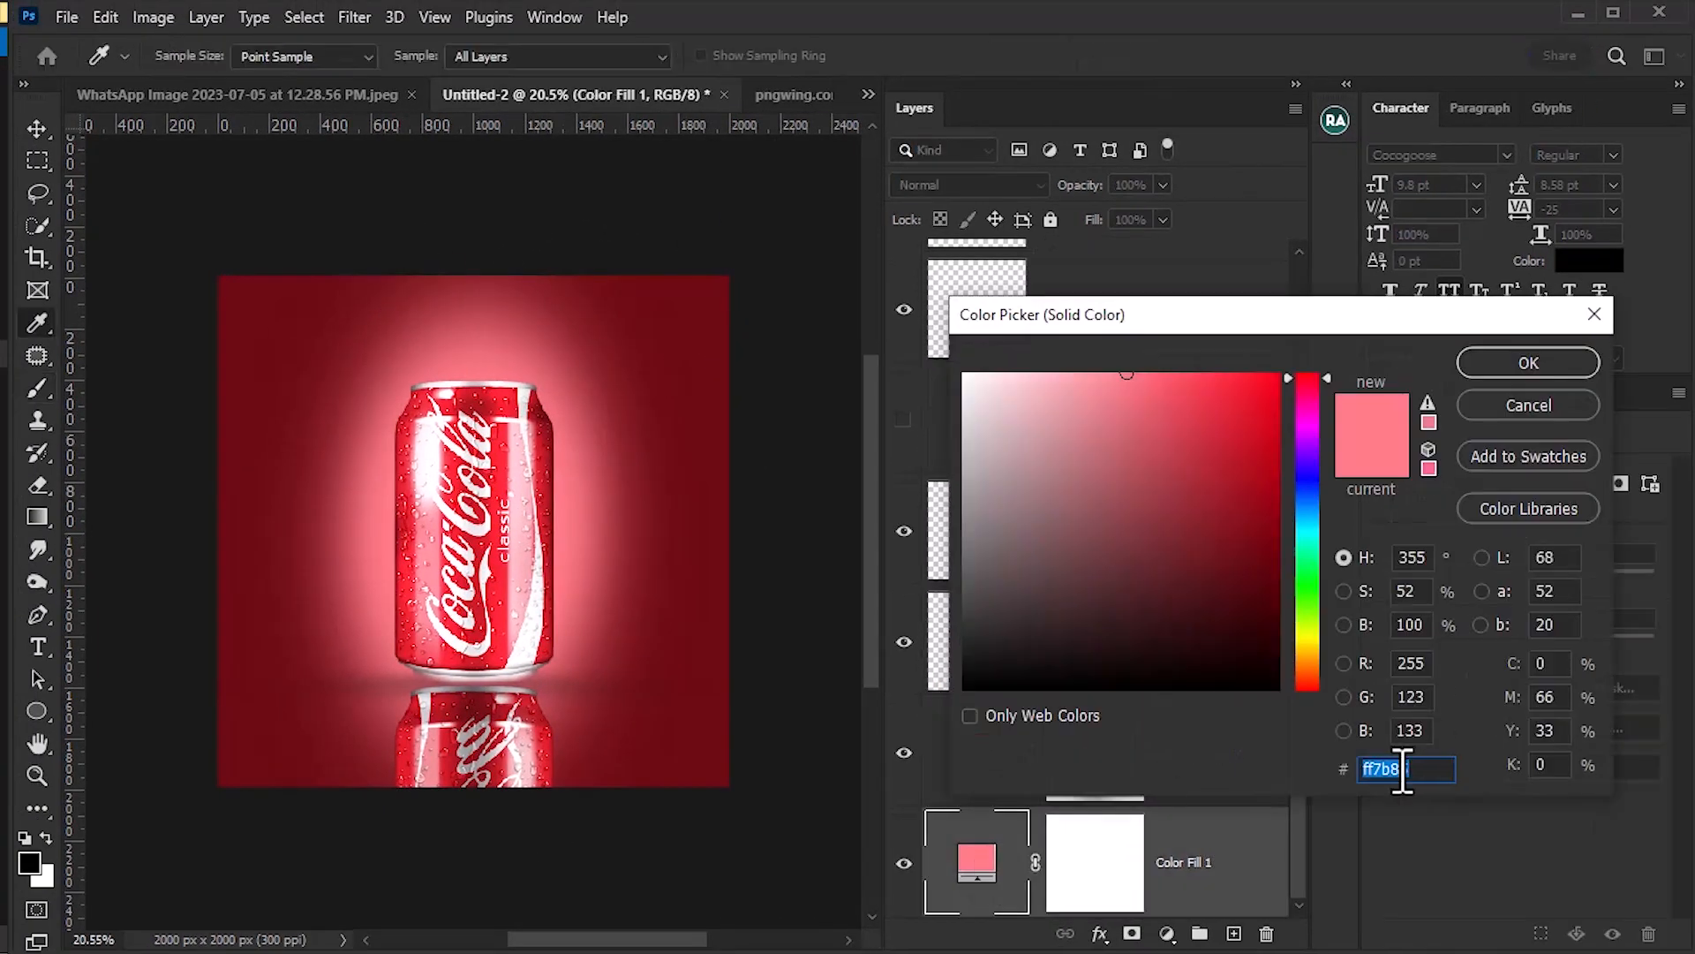
key(Return)
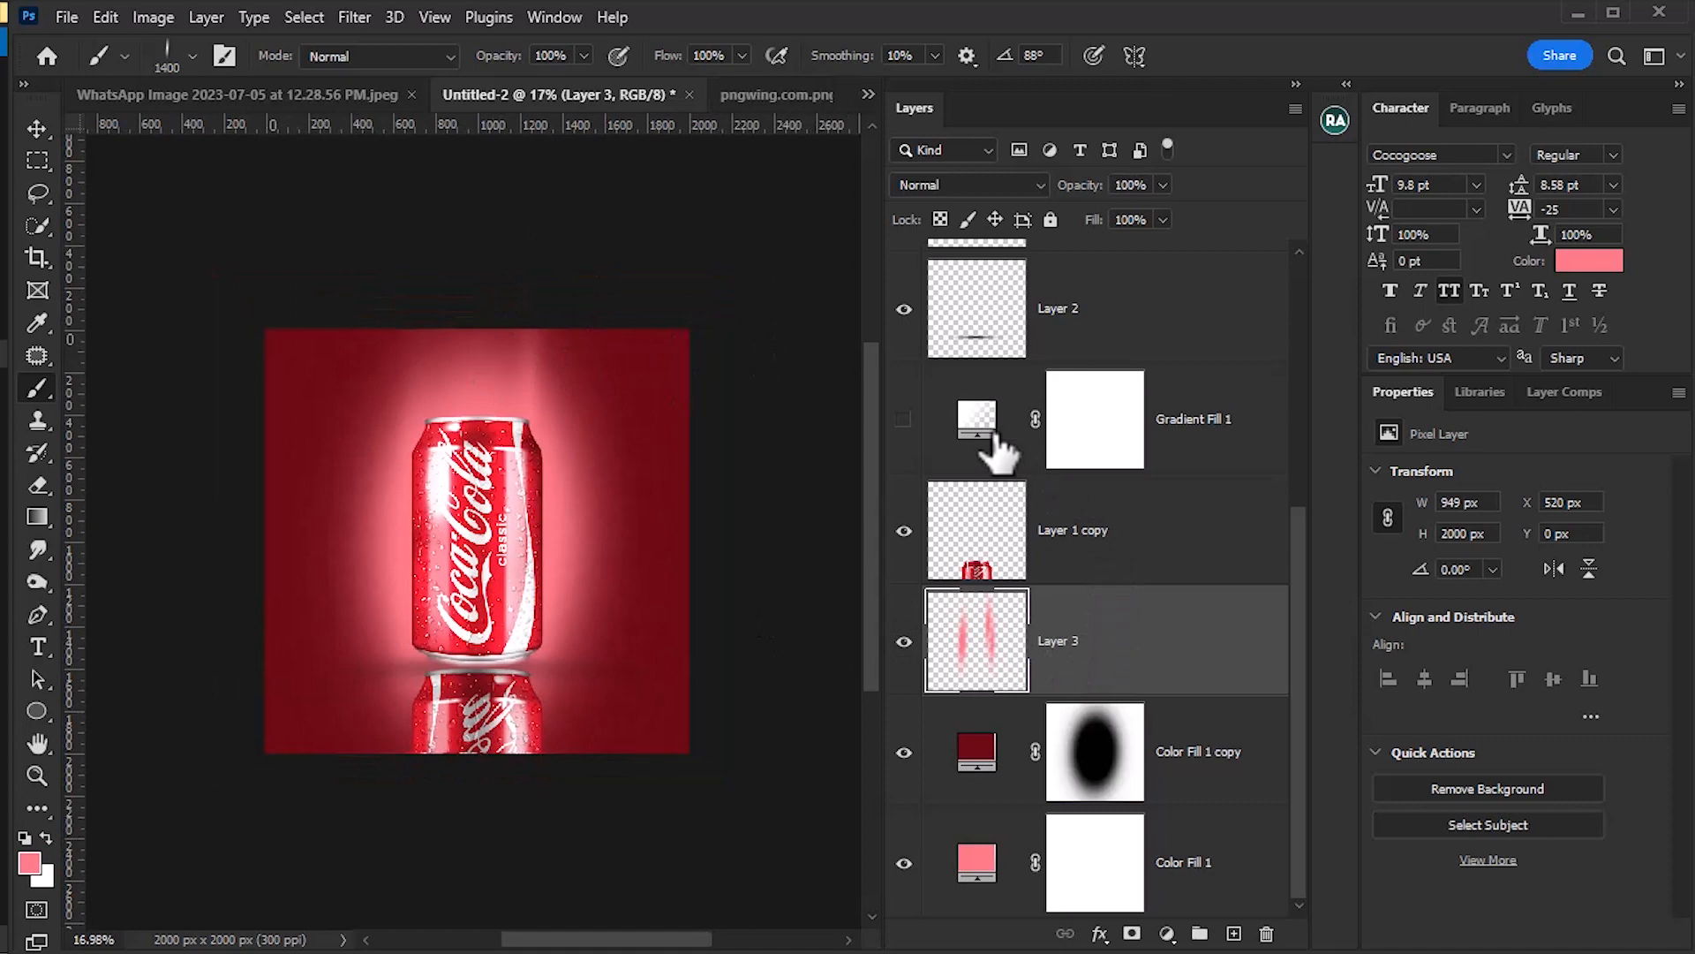
Set Gradient Fill 1's colour stop to the background's dark red and show the layer so the reflection fades into it
double_click(976, 419)
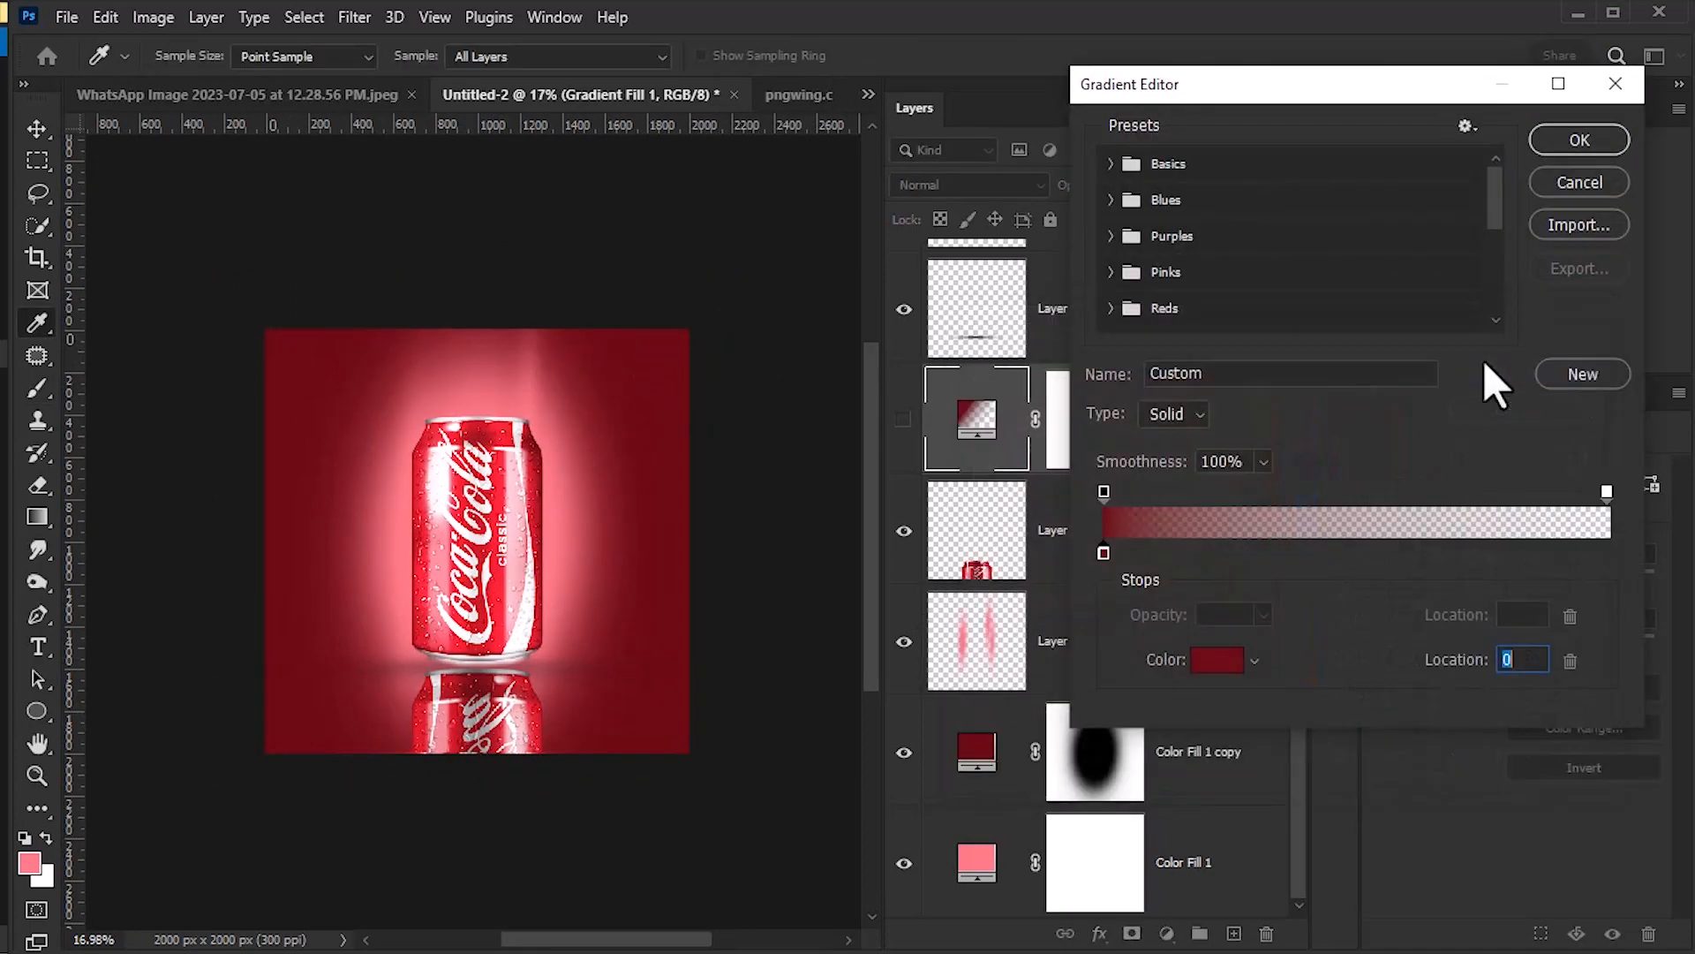
click(1580, 140)
click(1512, 188)
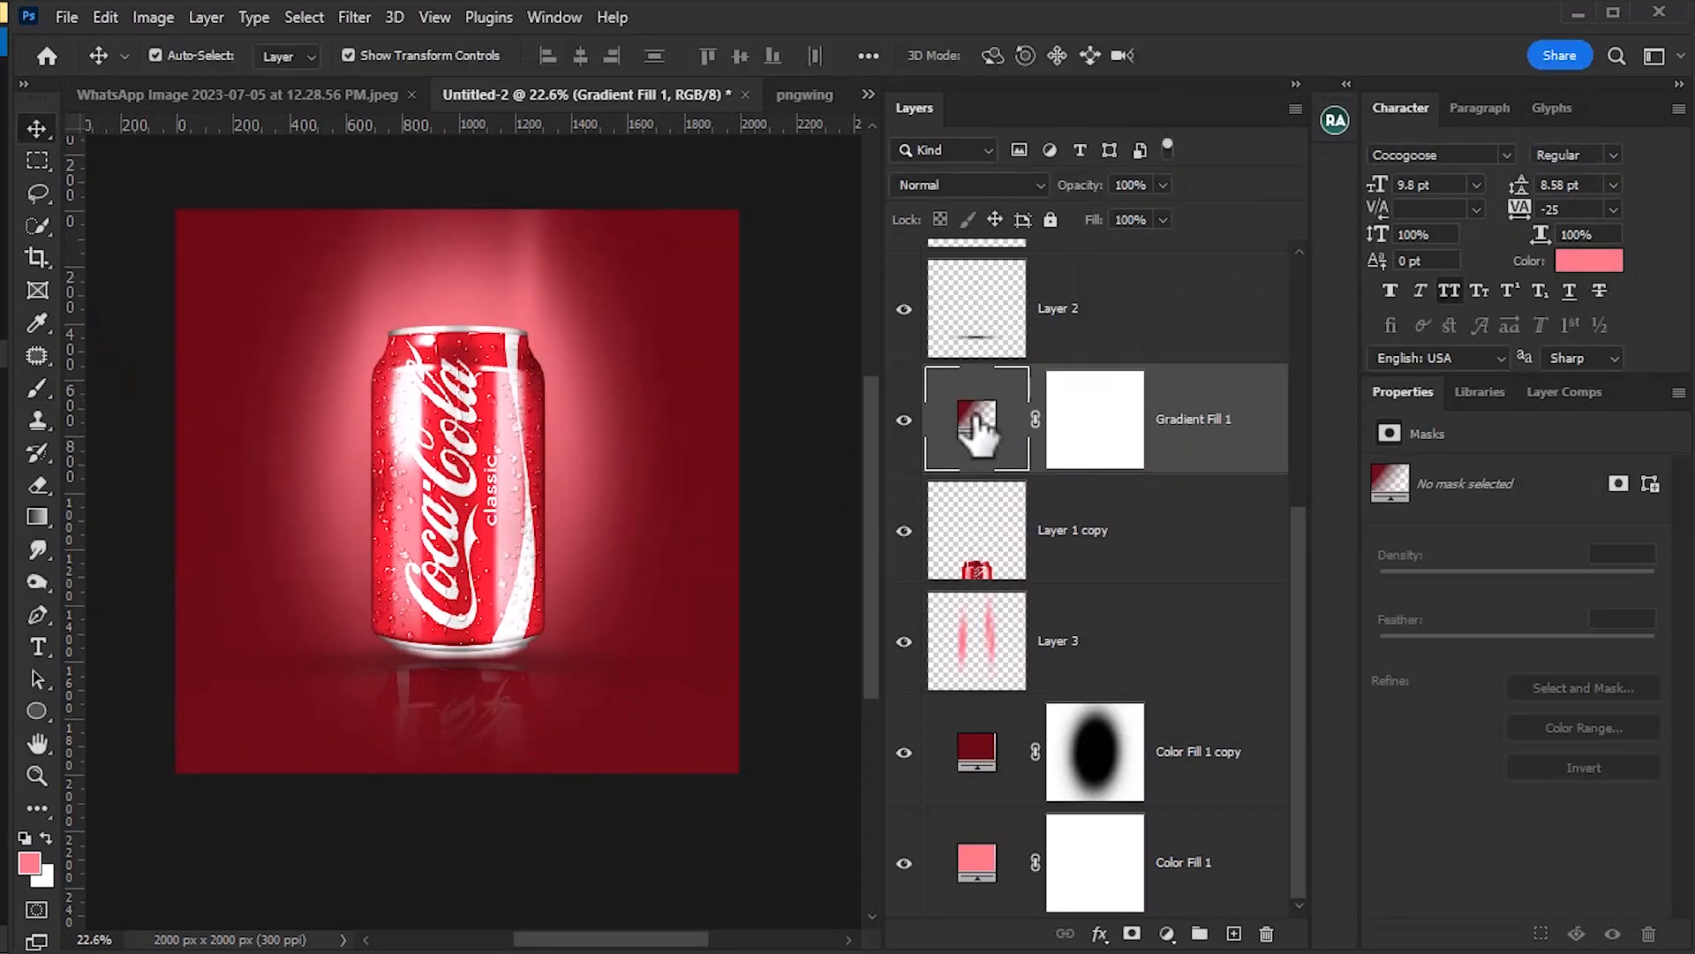
double_click(978, 420)
click(1246, 182)
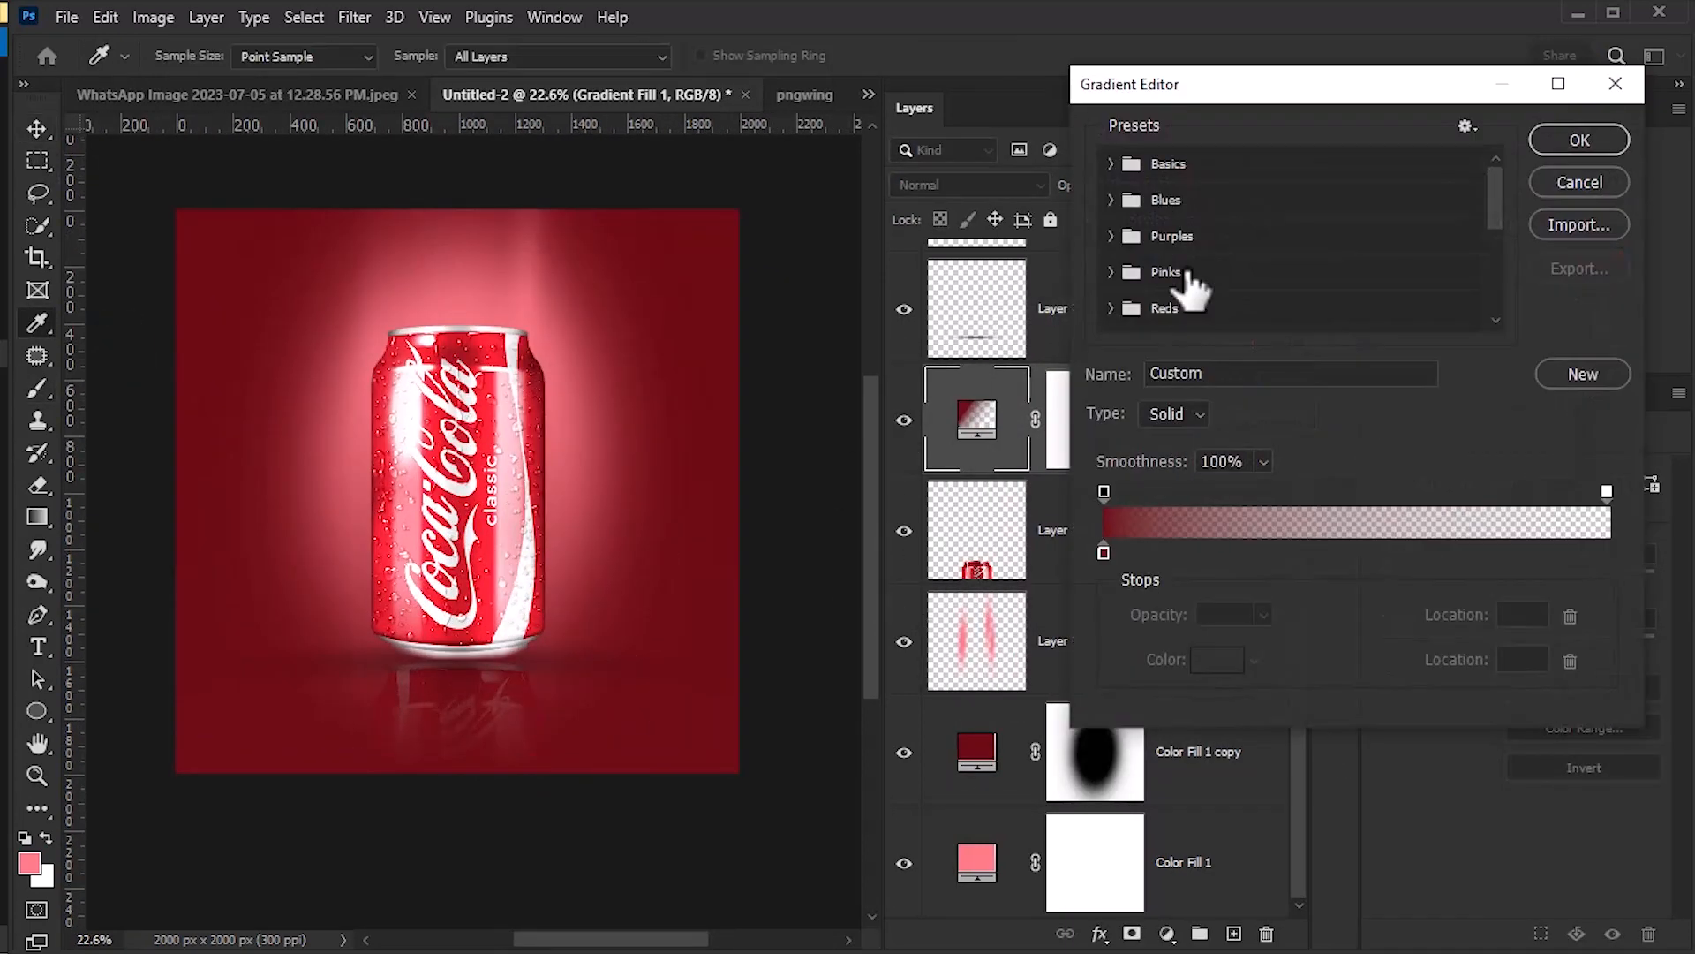
click(1580, 141)
click(1517, 182)
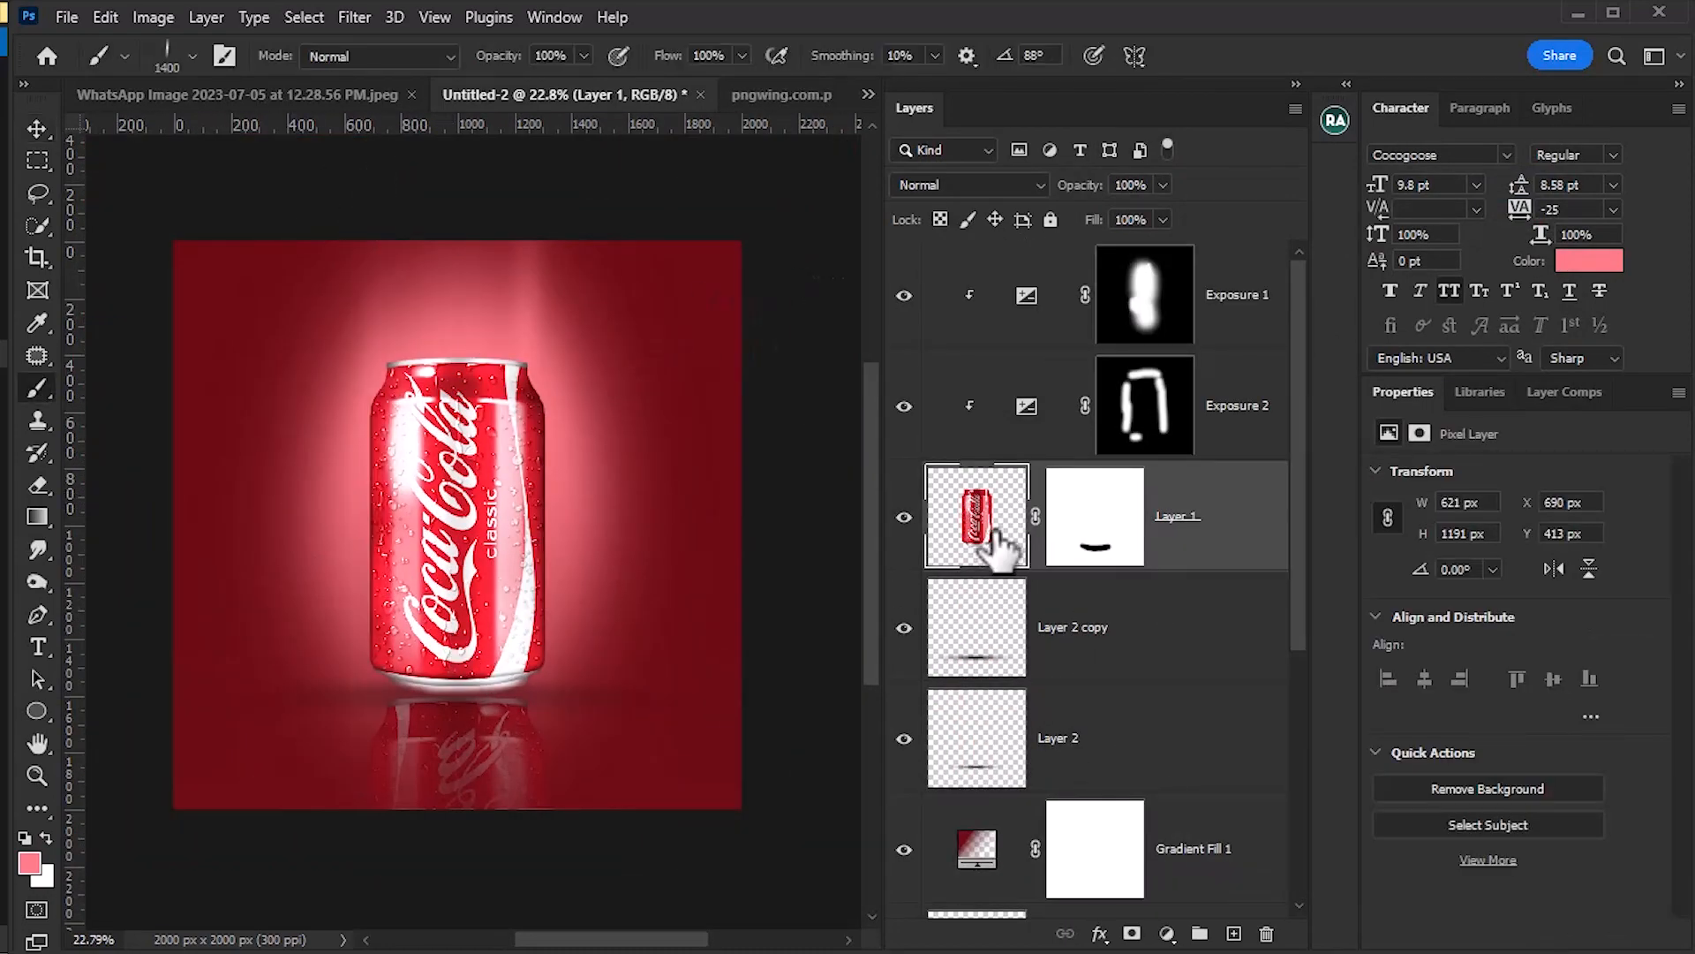
Paint black on the Exposure 2 mask over the can's edges and upper body with a 150 px soft brush to trim the shading
scroll(1051, 556, down, 5)
scroll(1104, 568, up, 5)
click(1145, 404)
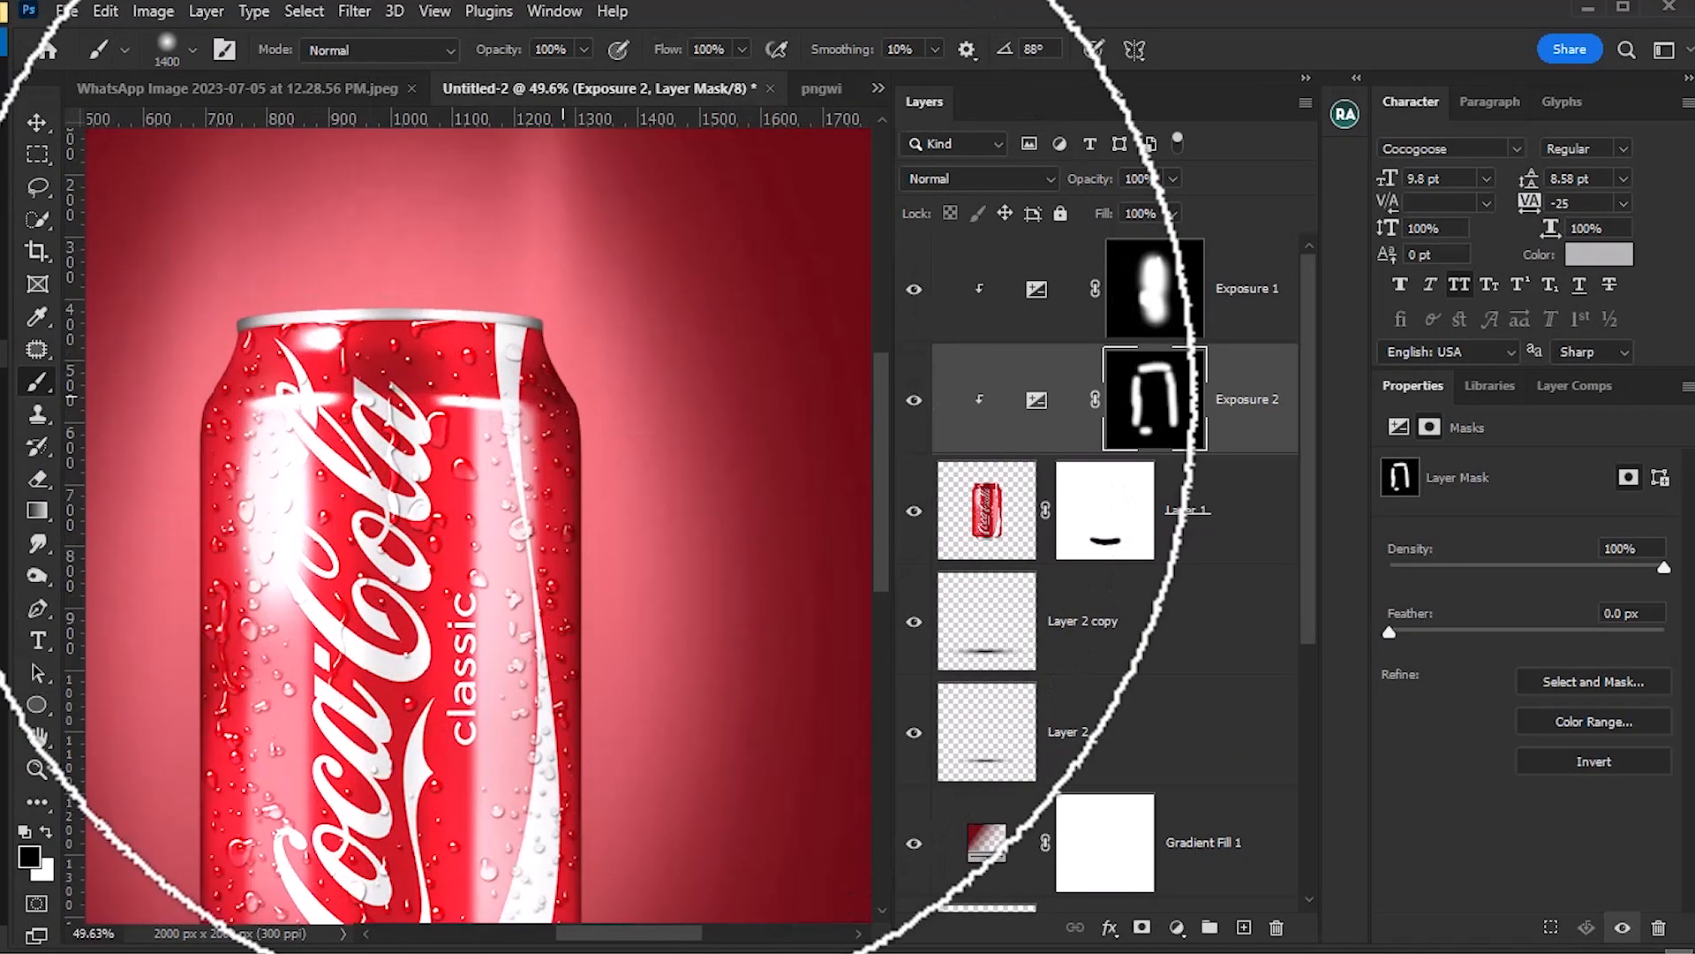
drag(586, 384, 608, 565)
mouse_move(609, 566)
mouse_down()
mouse_move(601, 321)
mouse_move(601, 752)
mouse_up()
drag(353, 335, 523, 619)
drag(416, 394, 355, 599)
mouse_move(346, 469)
mouse_down()
mouse_move(371, 209)
mouse_move(389, 565)
mouse_up()
scroll(428, 525, down, 5)
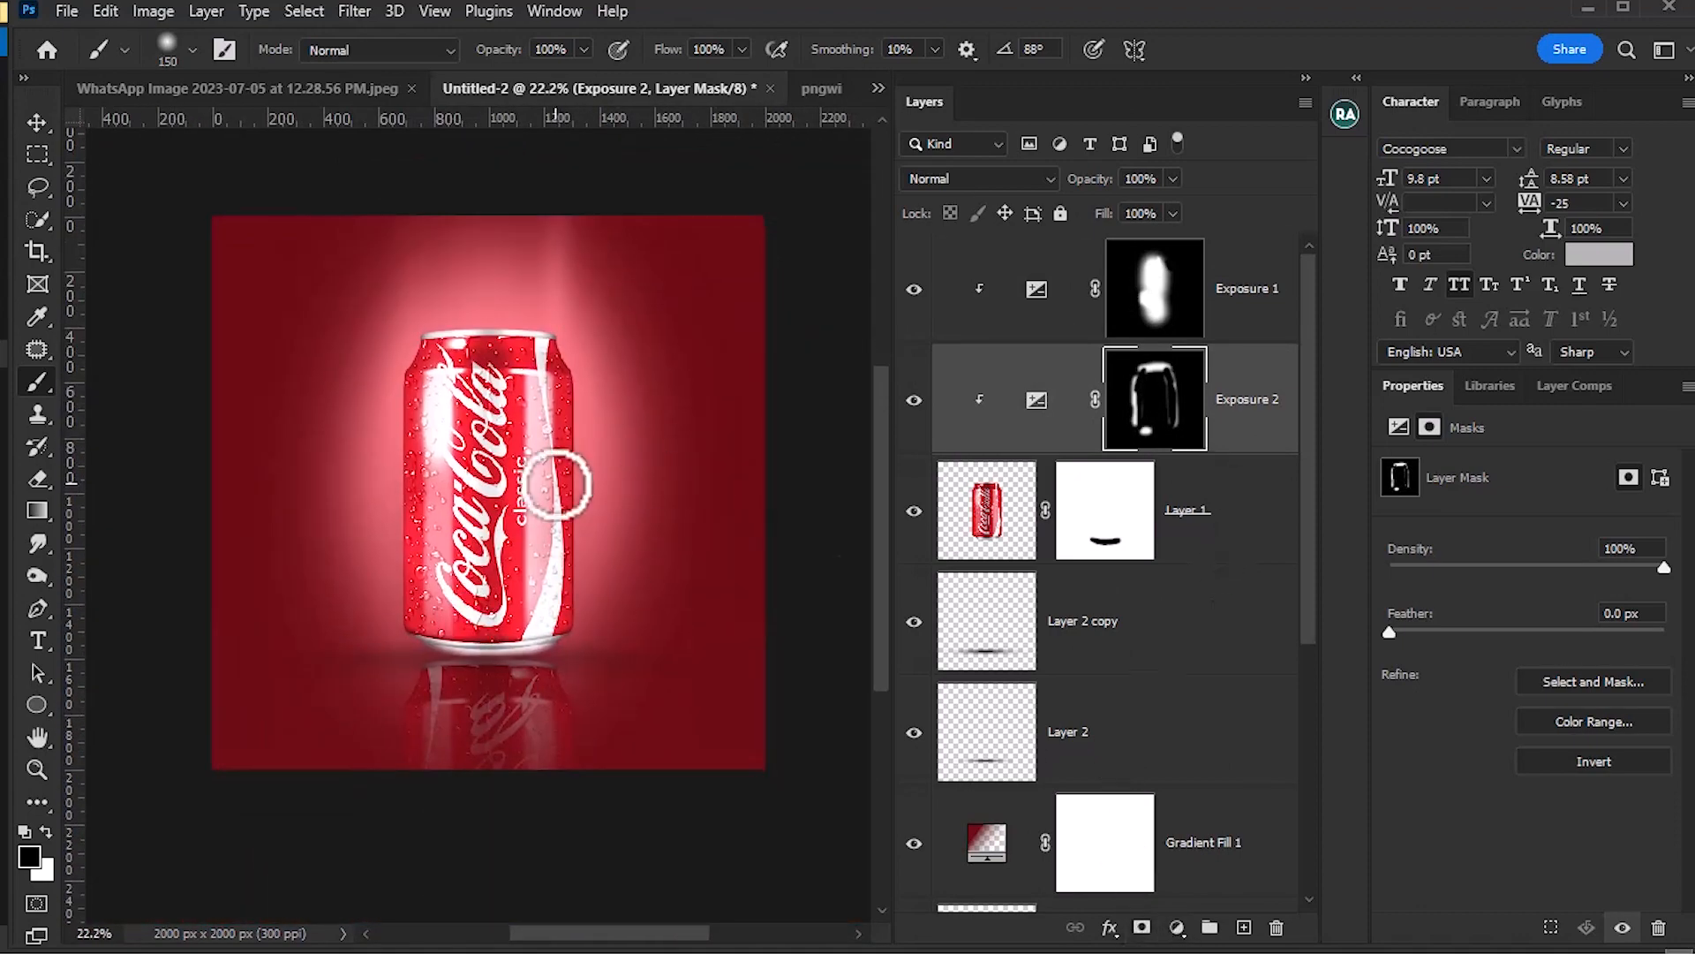
Readjust the dark red of the Color Fill 1 copy background layer
key(i)
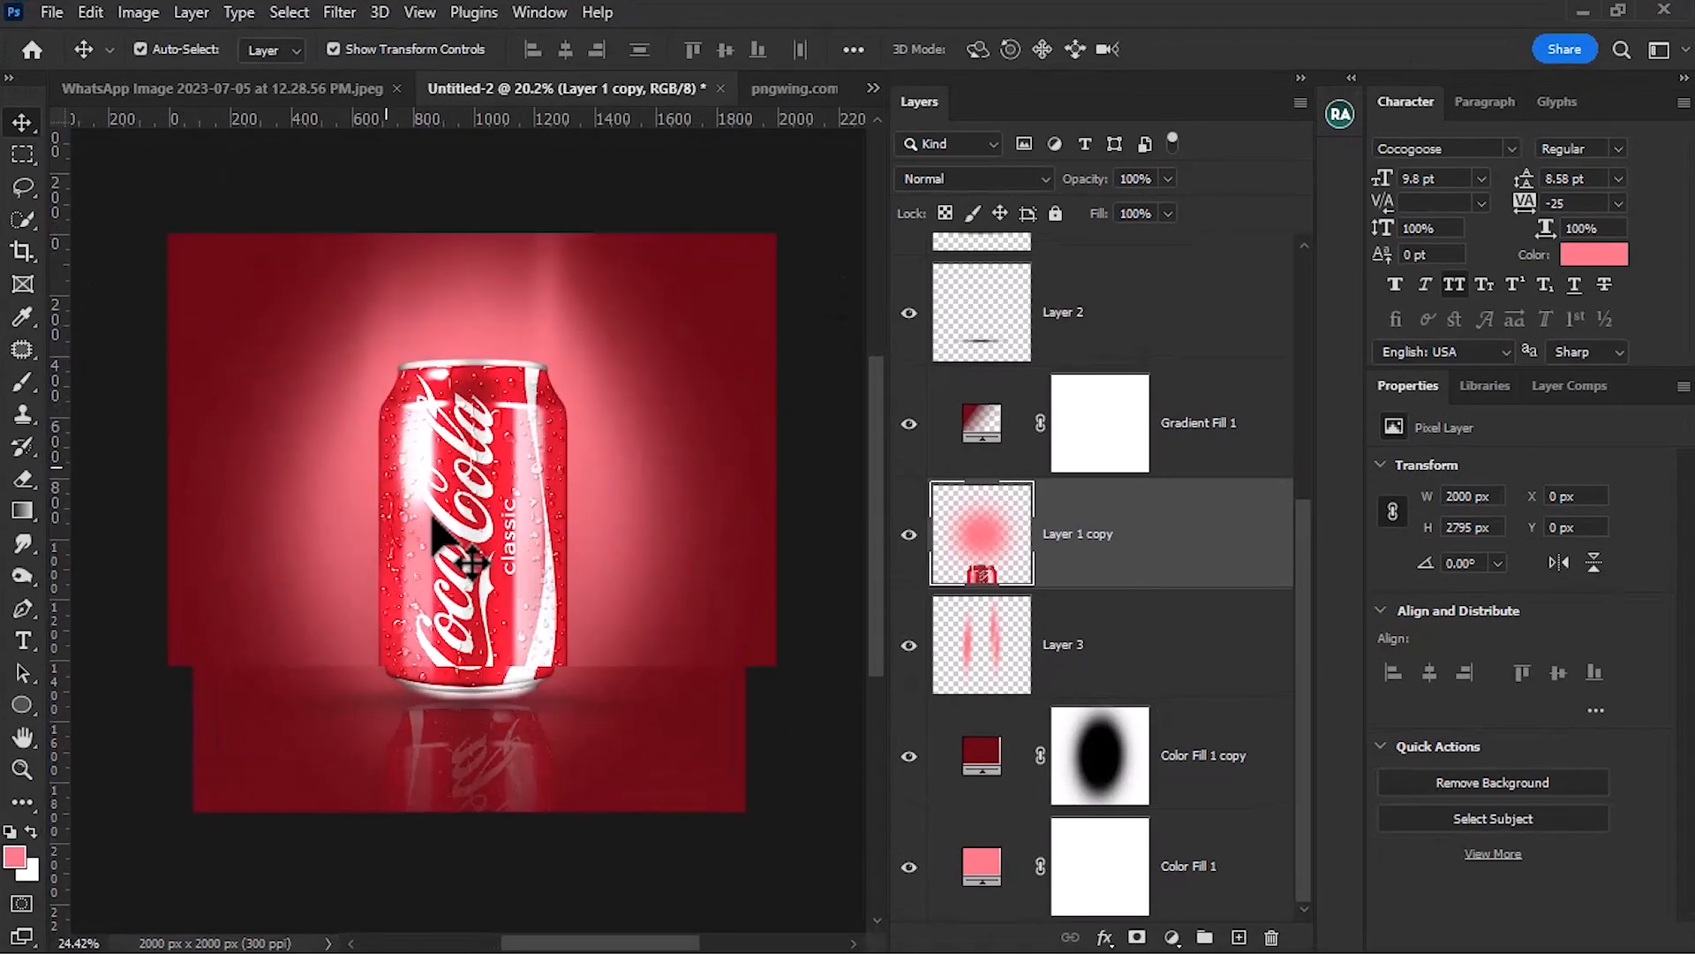
double_click(986, 745)
click(1528, 359)
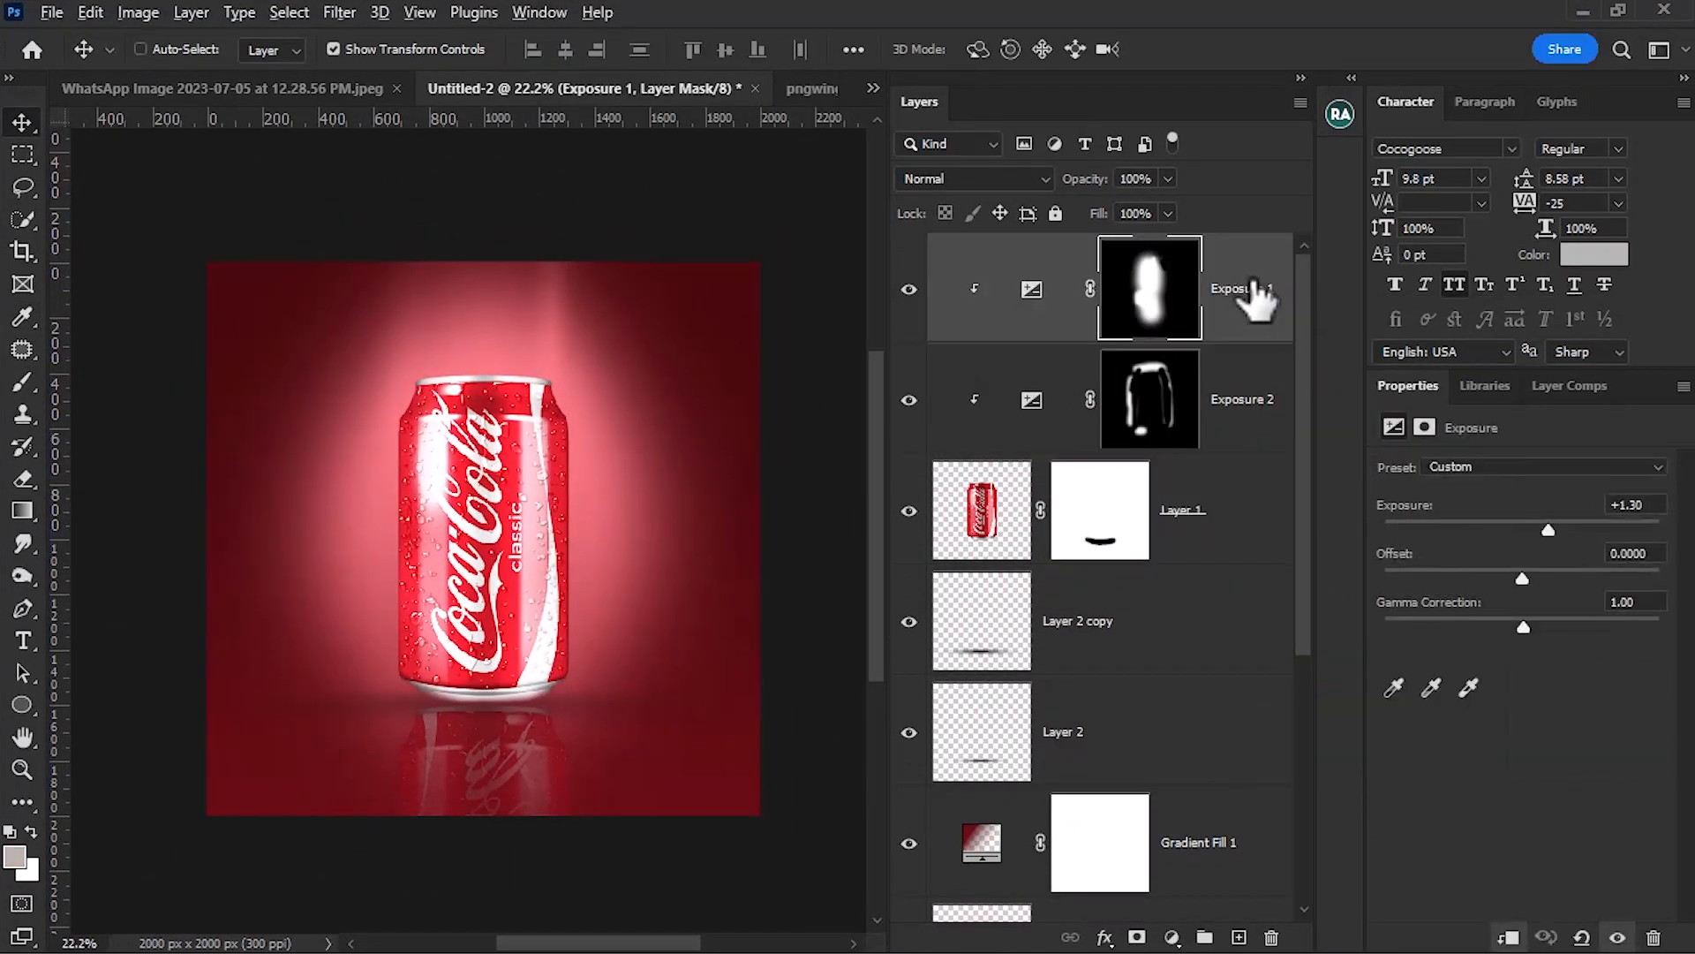
Stamp all visible layers into a new top layer and render a 50-300mm Zoom lens flare at 100% brightness on a duplicate of it
key(ctrl+shift+alt+e)
key(ctrl+j)
click(339, 11)
mouse_move(565, 448)
click(698, 603)
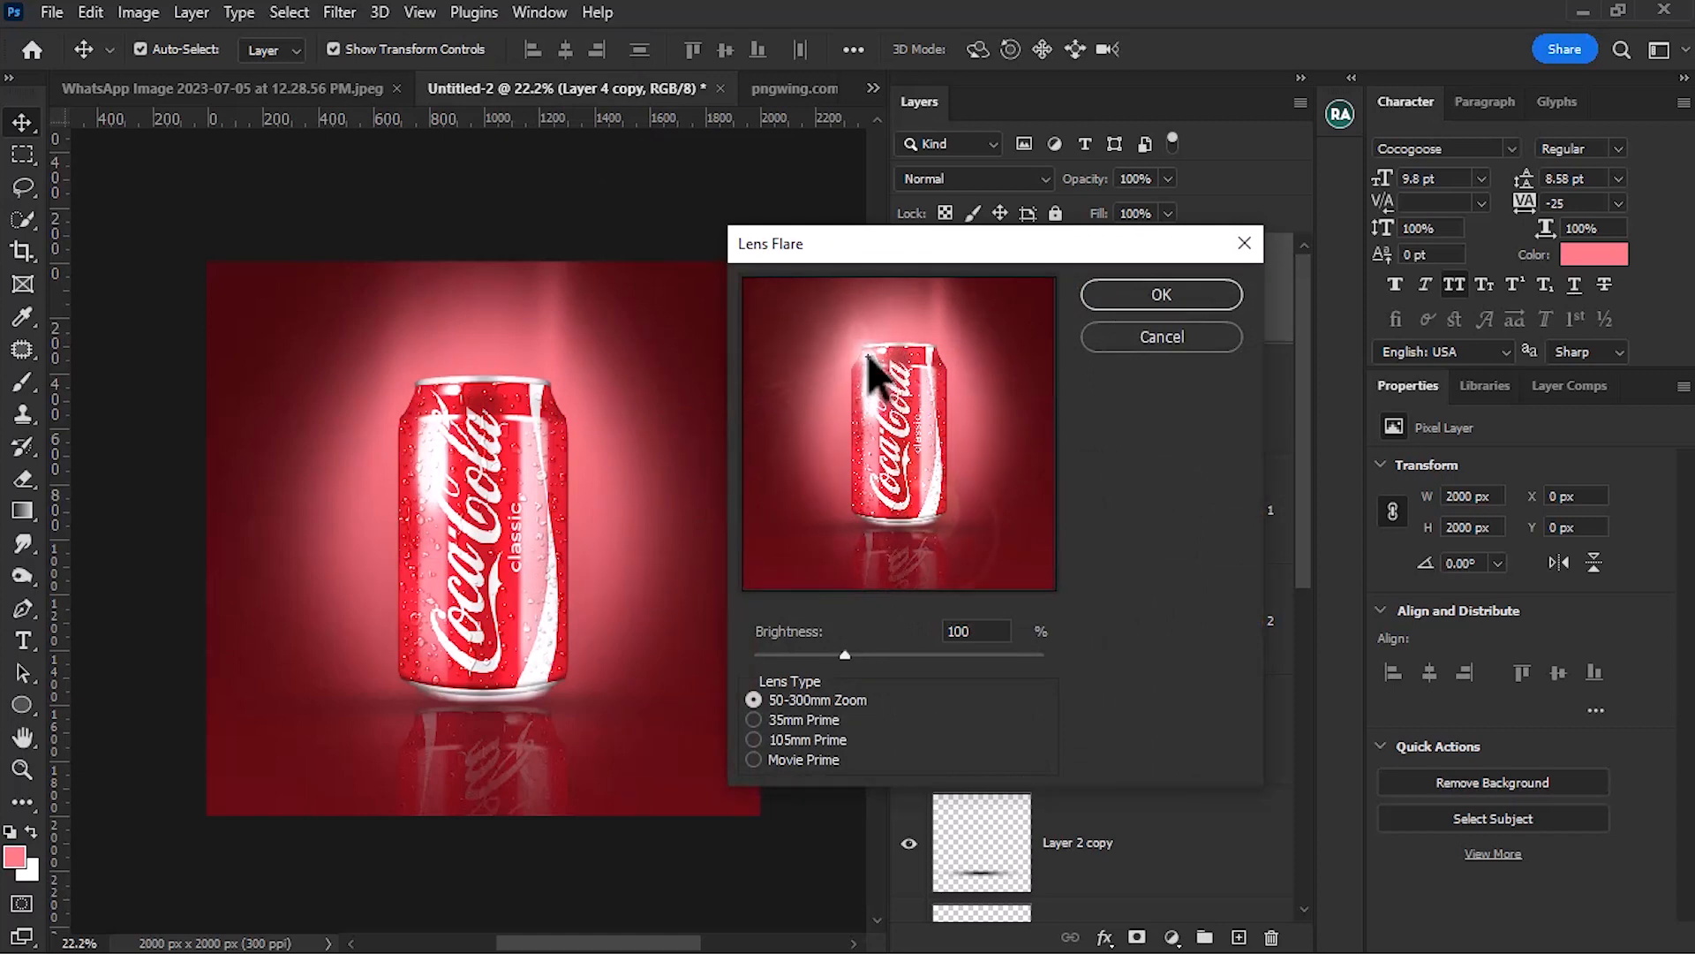
Duplicate the flare layer and render a Movie Prime lens flare at 111% brightness on the can's upper-right shoulder
key(ctrl+j)
click(341, 12)
click(830, 586)
click(794, 719)
click(755, 759)
click(900, 446)
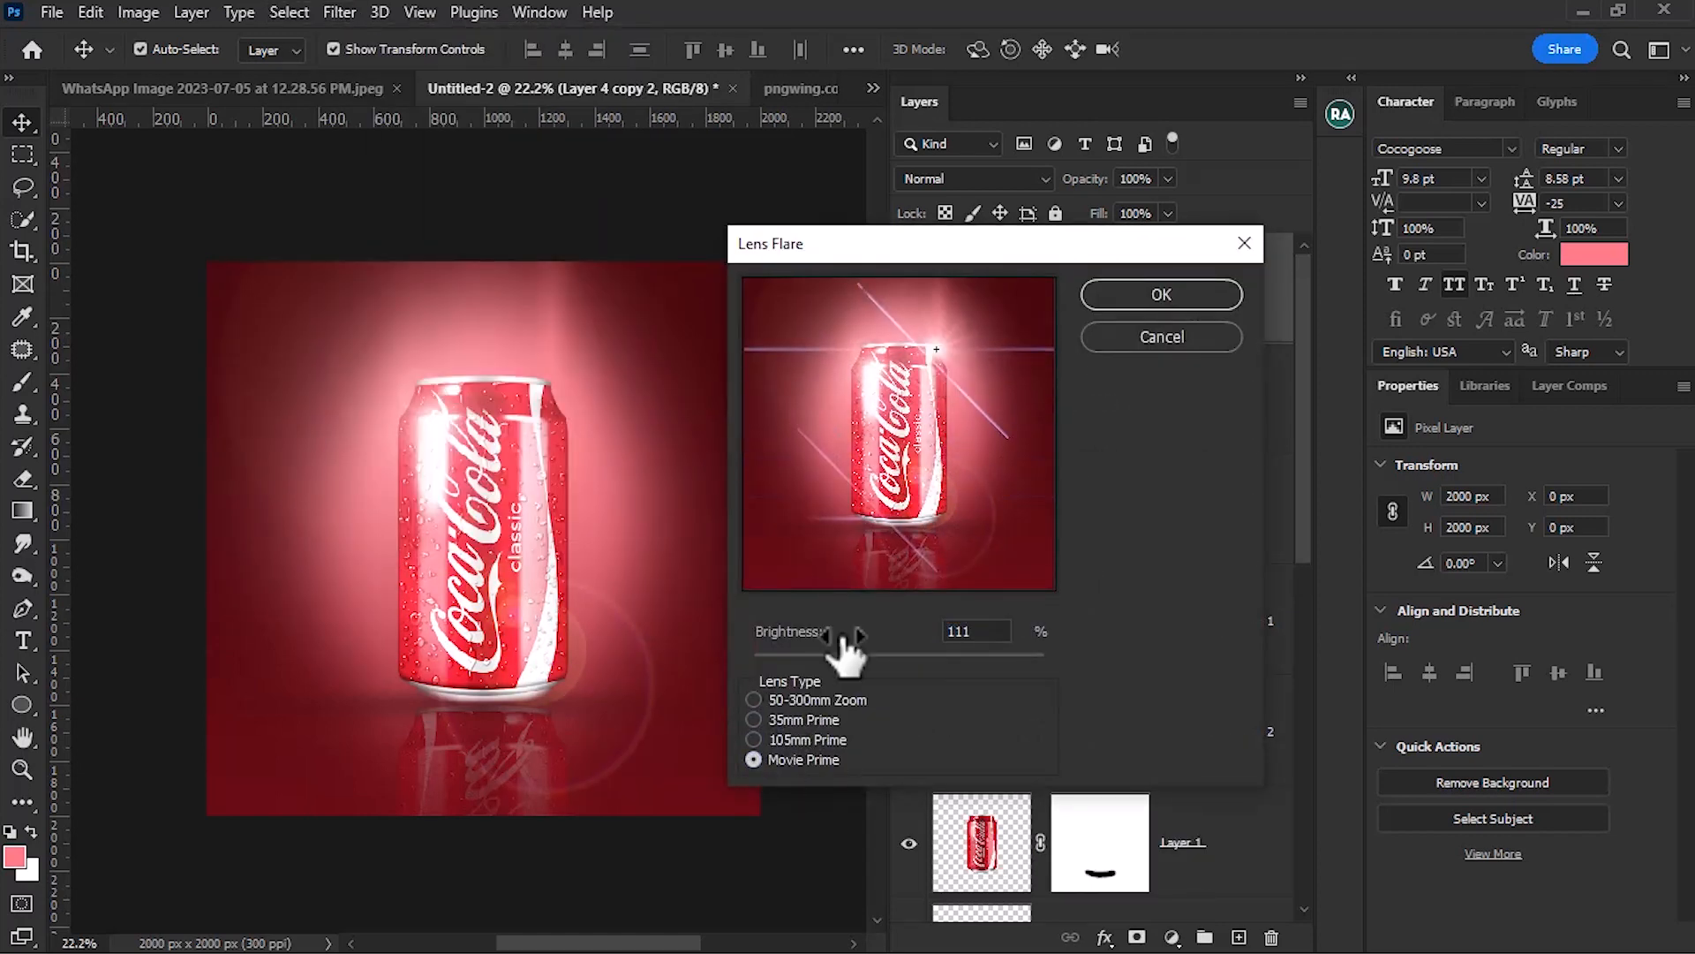
key(Return)
Duplicate the top layer and, in the Camera Raw Filter, set Exposure to -0.15, Contrast to +31 and Highlights to +20
scroll(605, 540, down, 1)
key(ctrl+j)
click(341, 13)
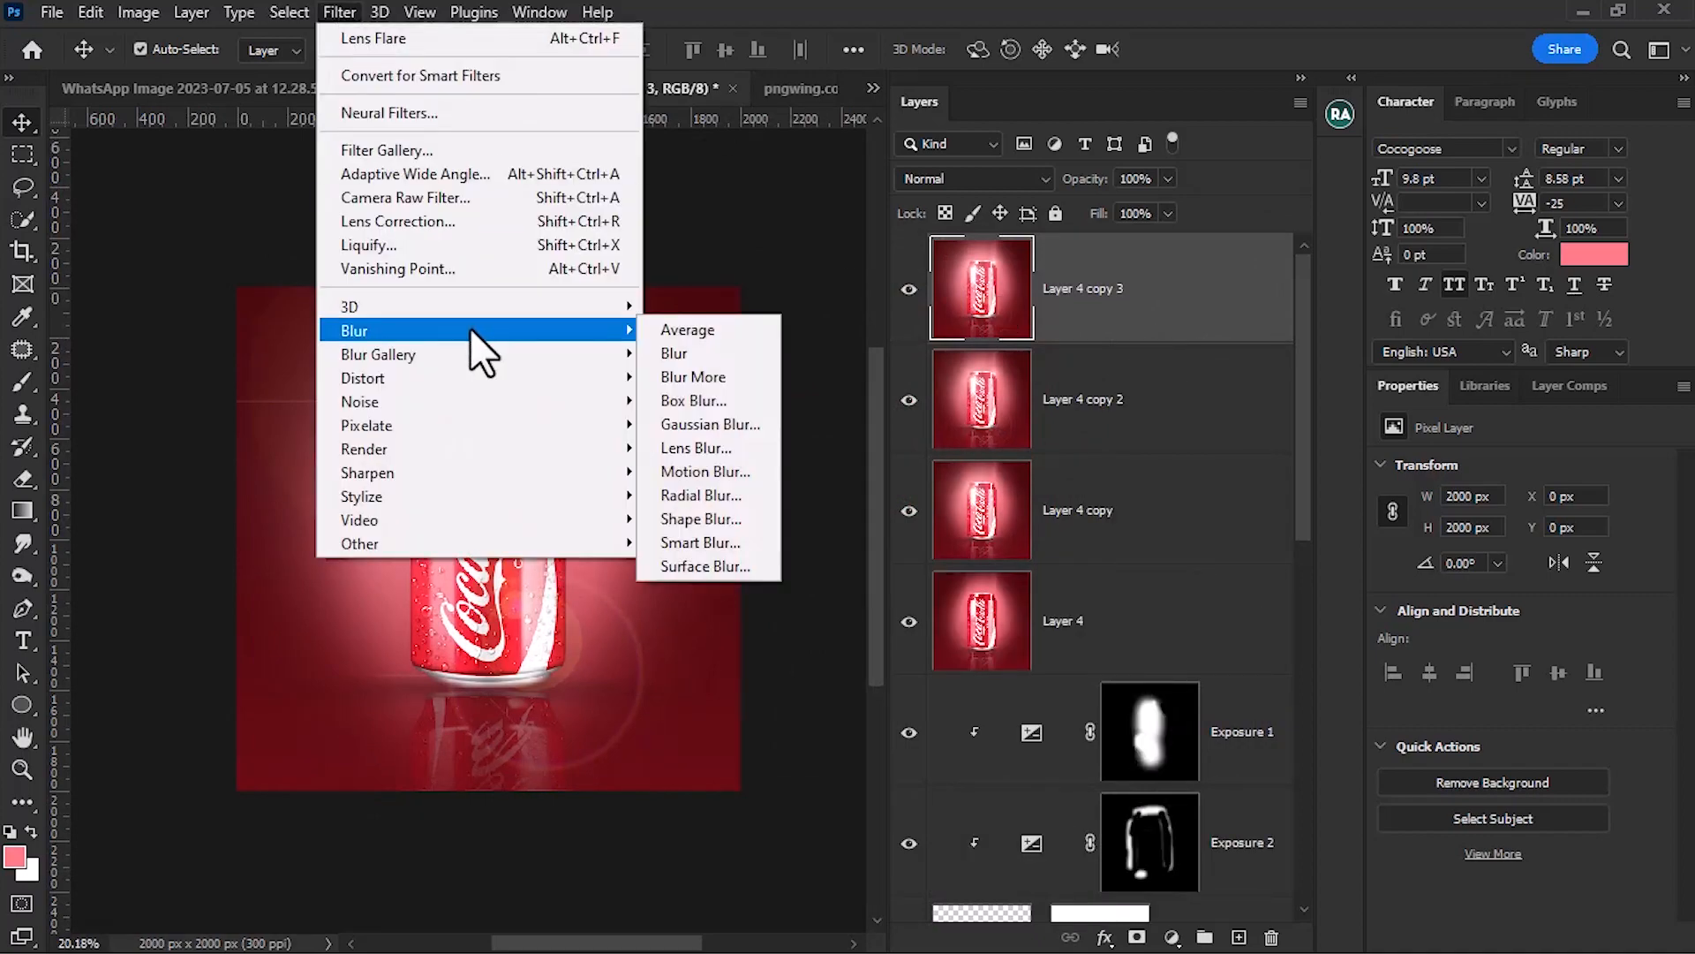
click(440, 150)
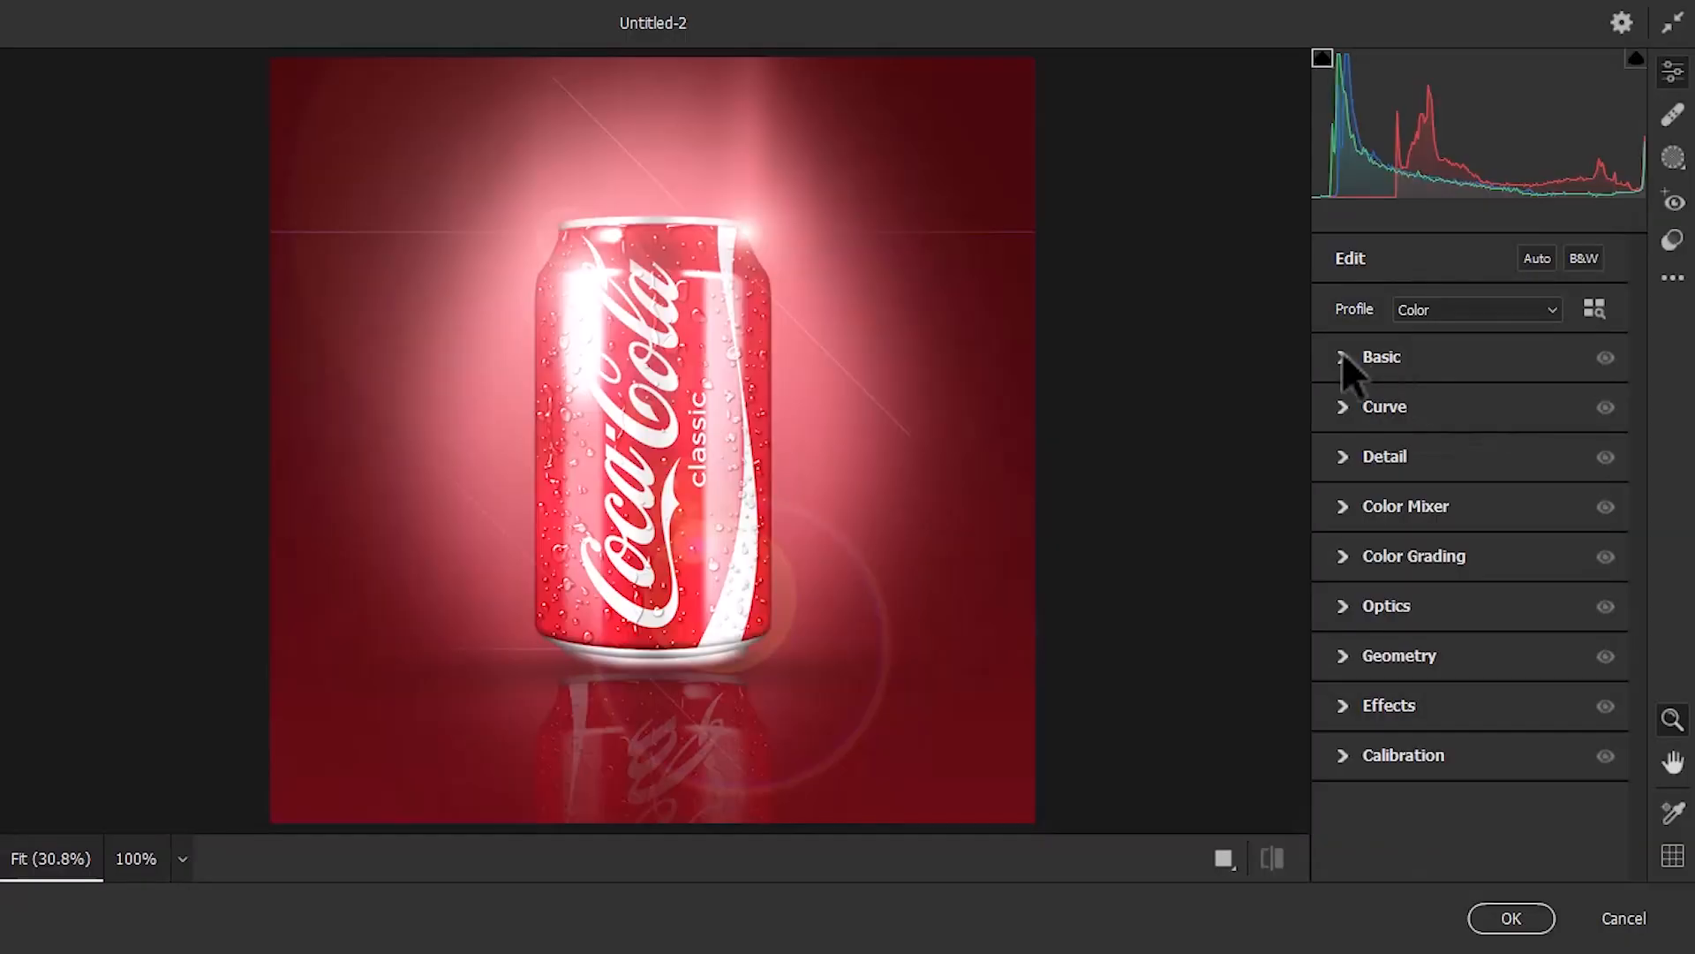
click(1353, 353)
drag(1475, 452, 1483, 453)
drag(1472, 490, 1512, 490)
drag(1484, 453, 1468, 453)
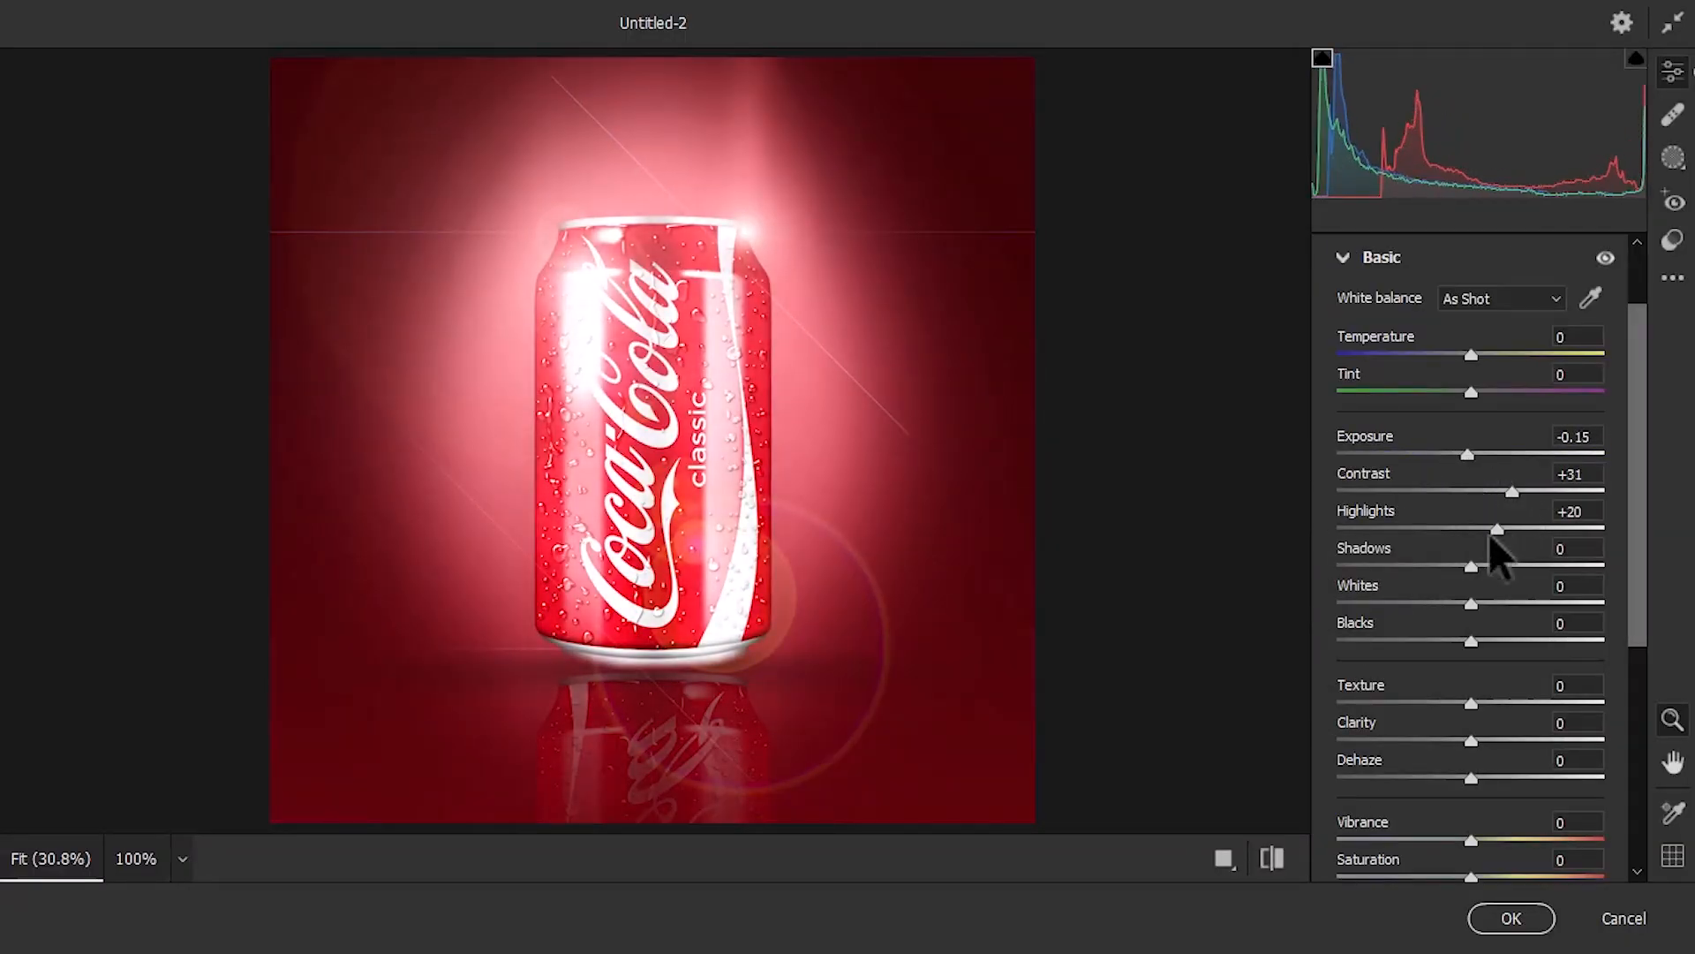
Set Shadows to -28, Whites to -2, Blacks to -14, Texture to +45 and Vibrance to +41, and apply the Camera Raw adjustments
drag(1471, 703, 1530, 703)
scroll(1392, 548, down, 3)
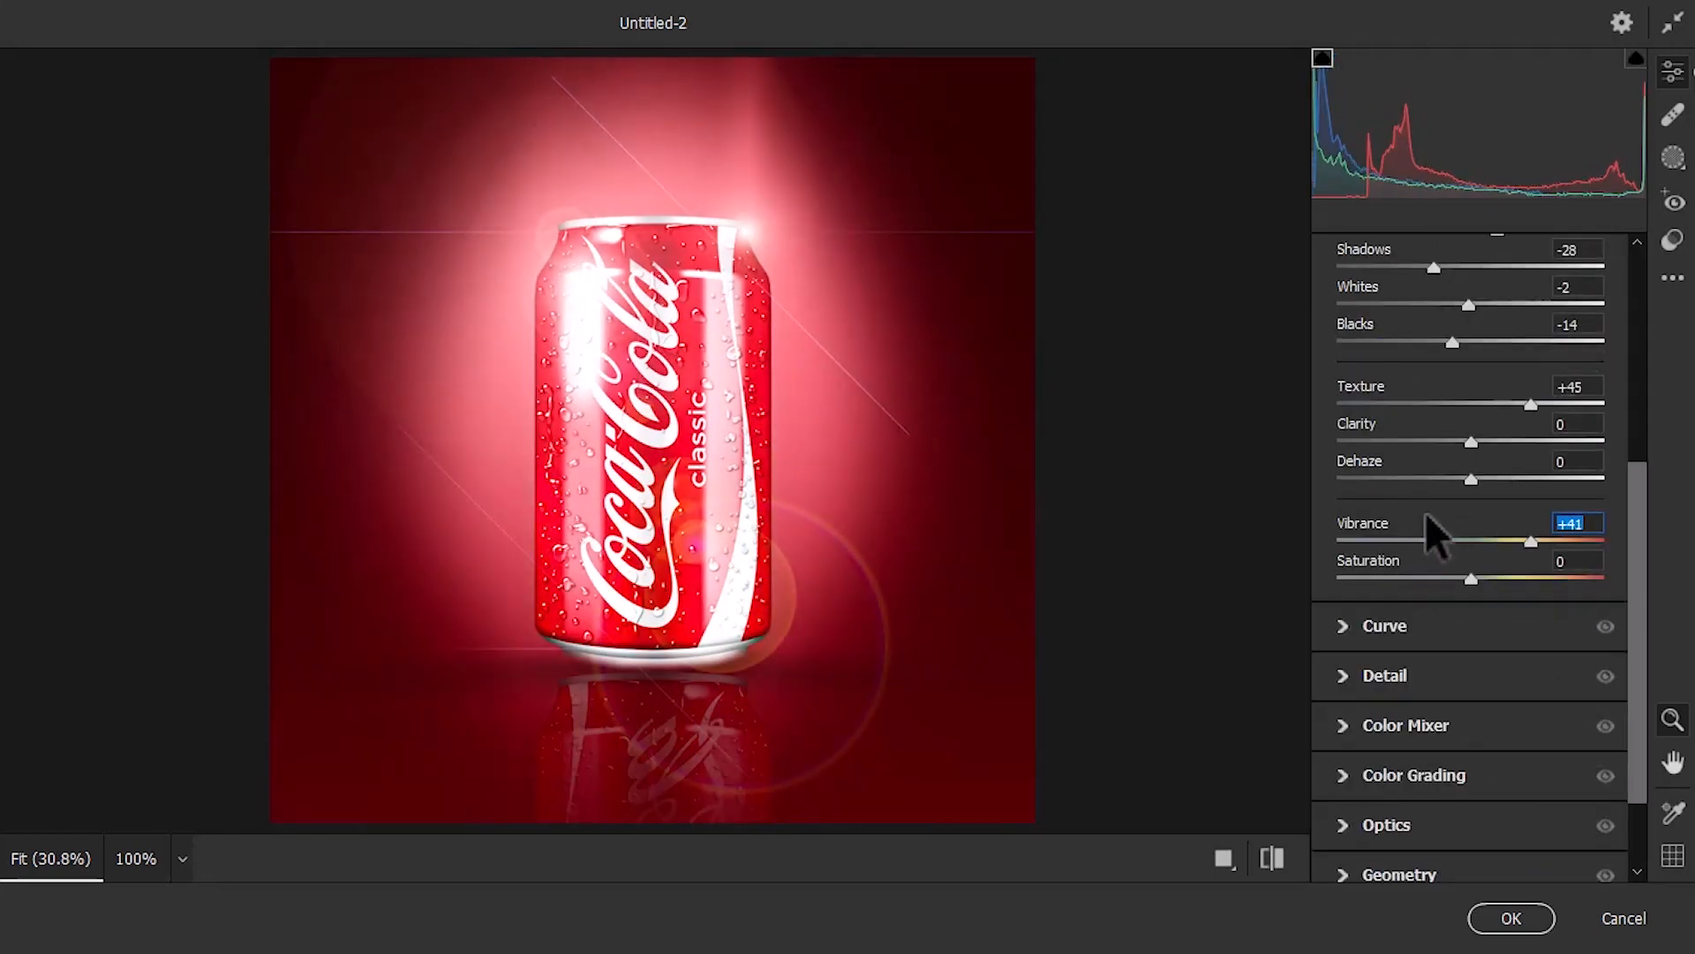
click(1393, 676)
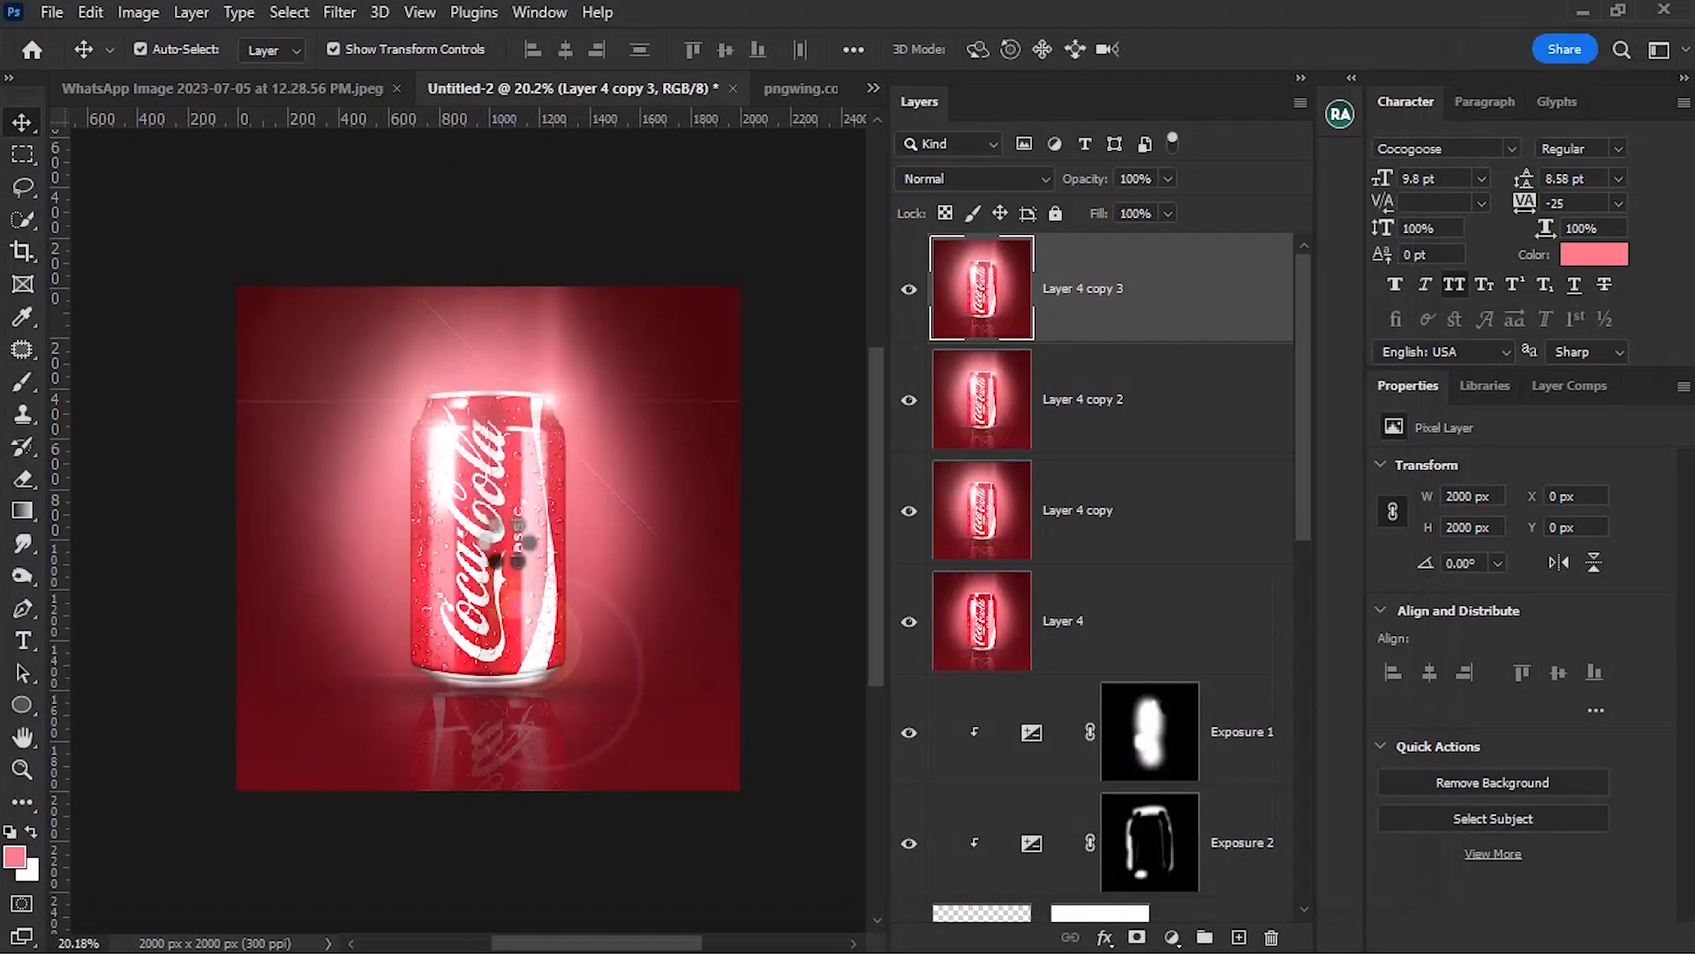